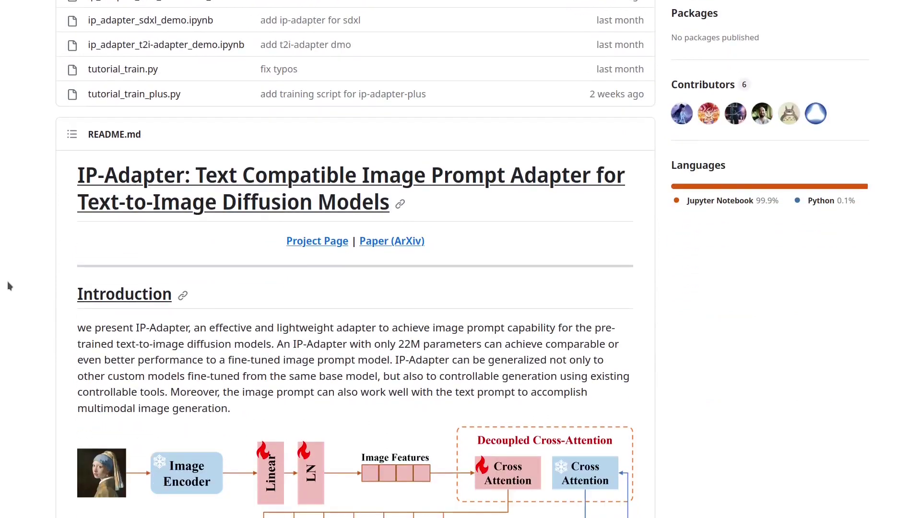
# Read the README pages of the IP-Adapter and IPAdapter-ComfyUI repositories.
pyautogui.scroll(-5, 8, 286)
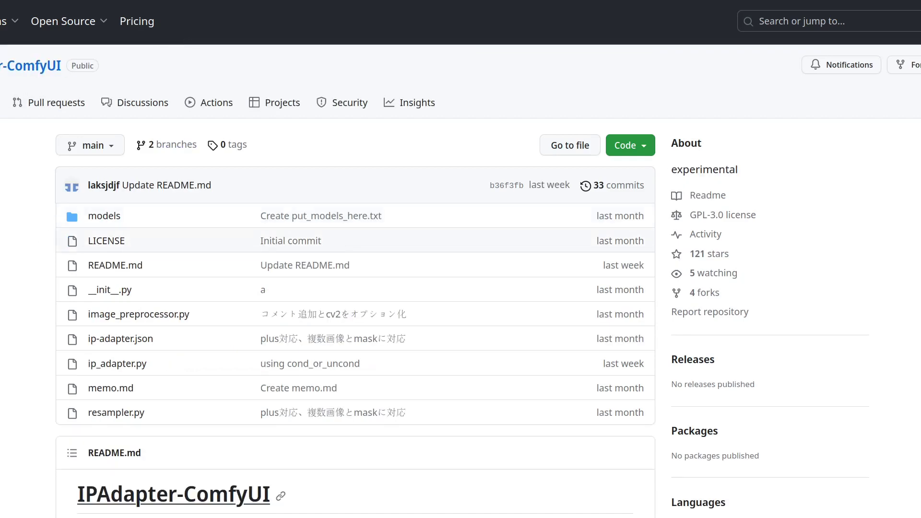
pyautogui.scroll(-20, 6, 262)
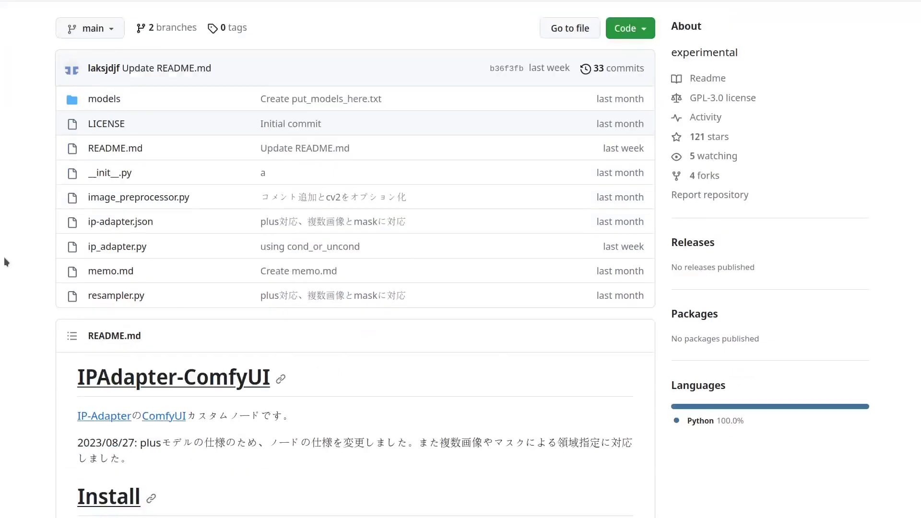
pyautogui.scroll(-5, 6, 262)
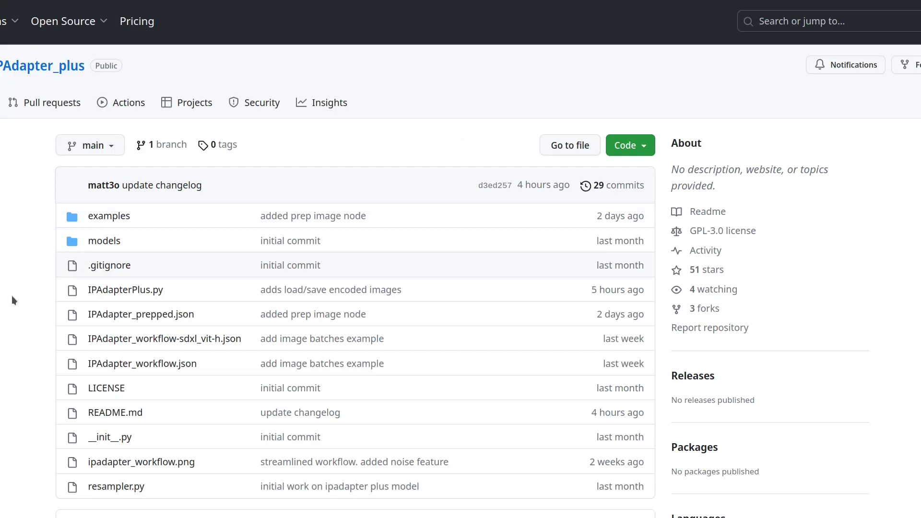
# Read the IPAdapter_plus README sections on installation, the noise option, preparing reference images and KSampler configuration.
pyautogui.scroll(-15, 11, 295)
pyautogui.scroll(-8, 13, 297)
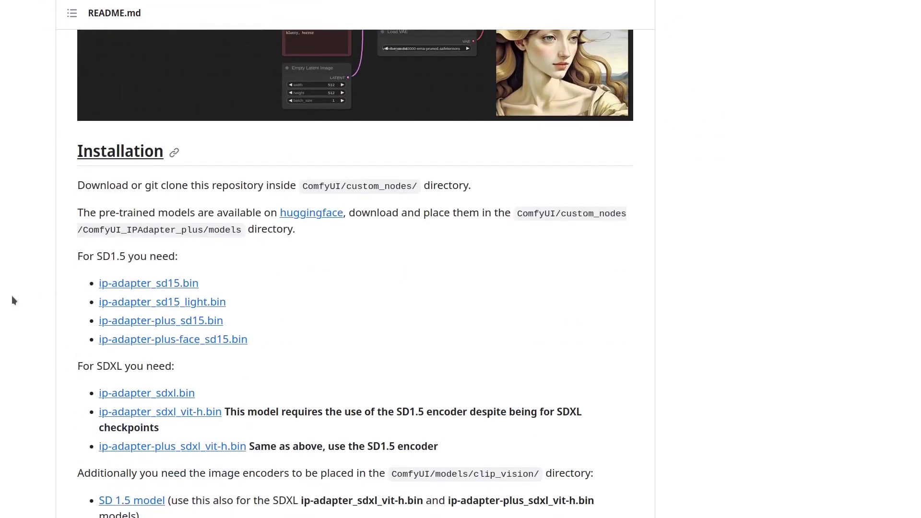
pyautogui.scroll(-10, 13, 298)
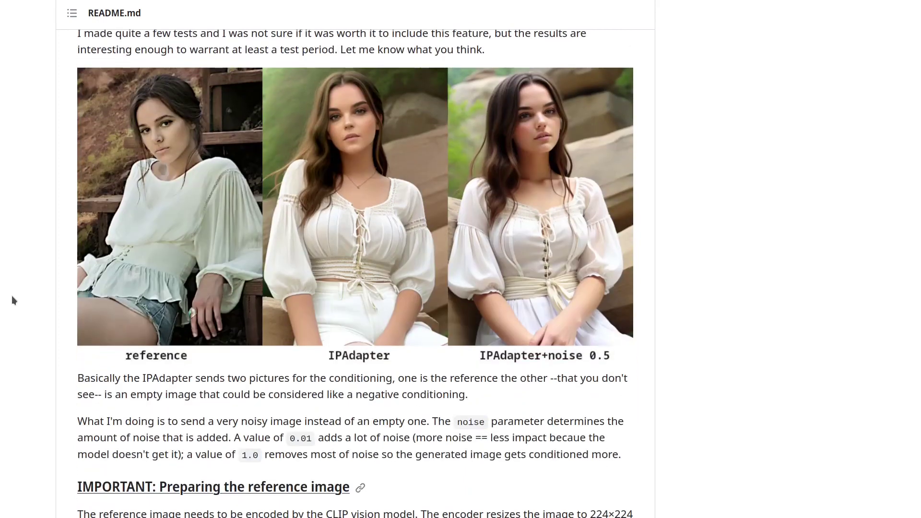
pyautogui.scroll(2, 13, 297)
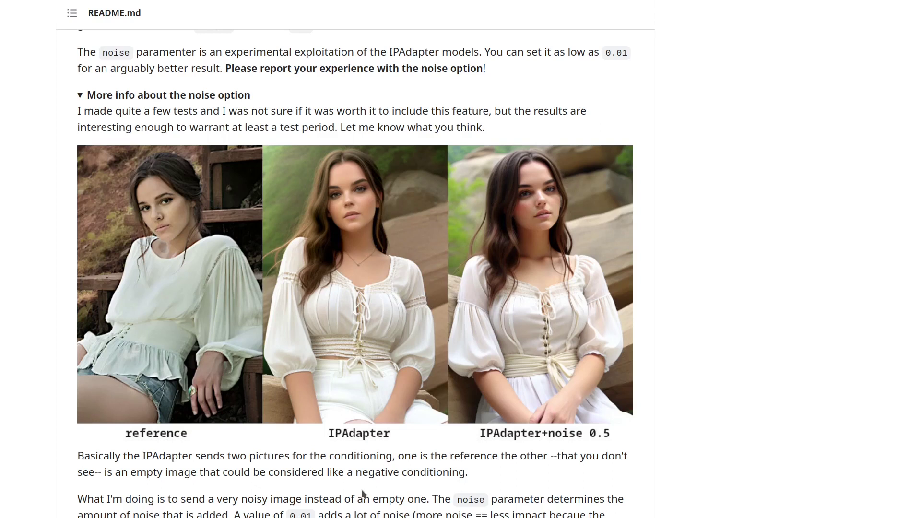
pyautogui.scroll(-10, 362, 494)
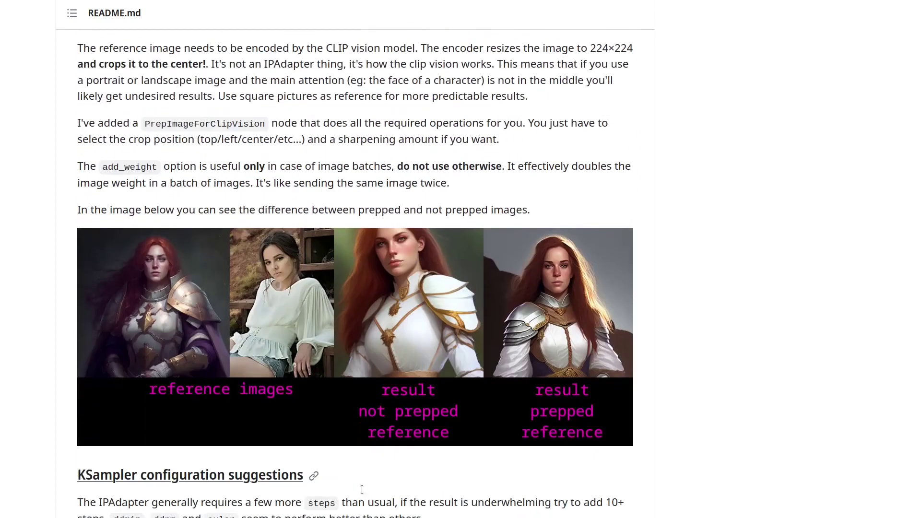
pyautogui.scroll(-5, 362, 490)
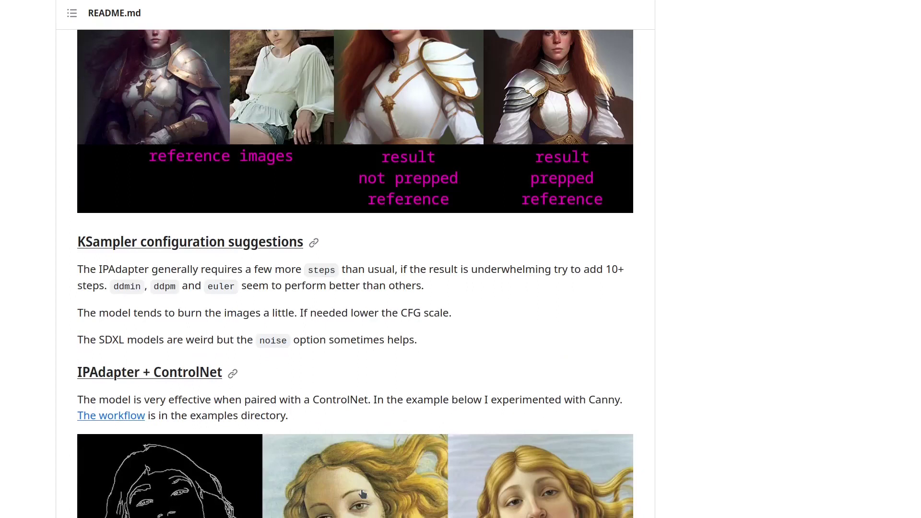
pyautogui.scroll(3, 362, 488)
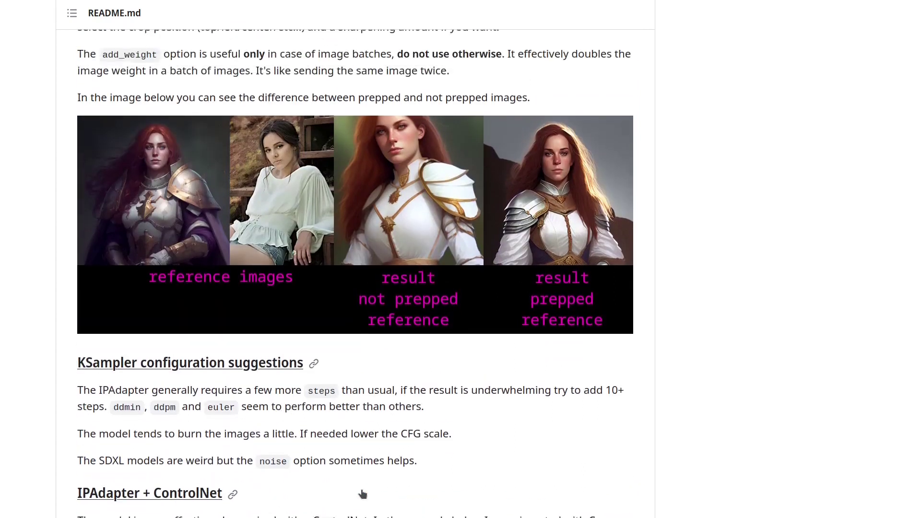
pyautogui.scroll(-3, 362, 488)
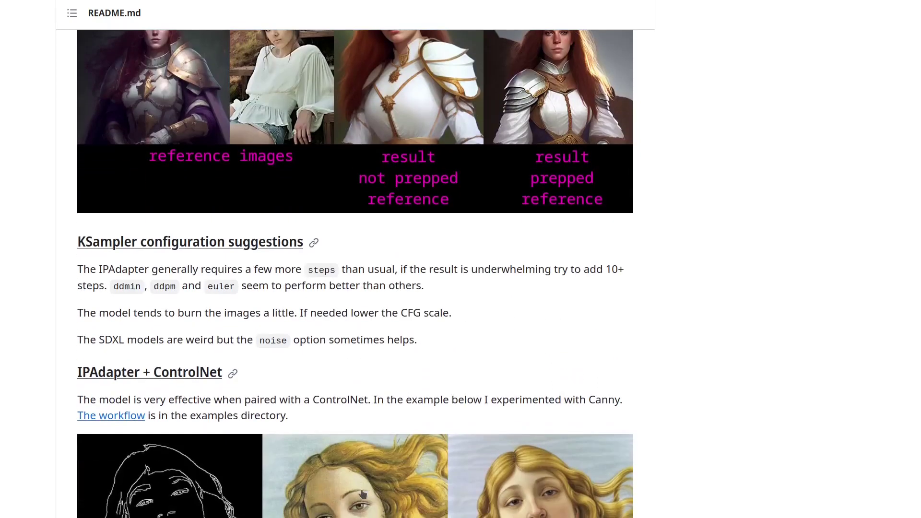
pyautogui.scroll(5, 362, 488)
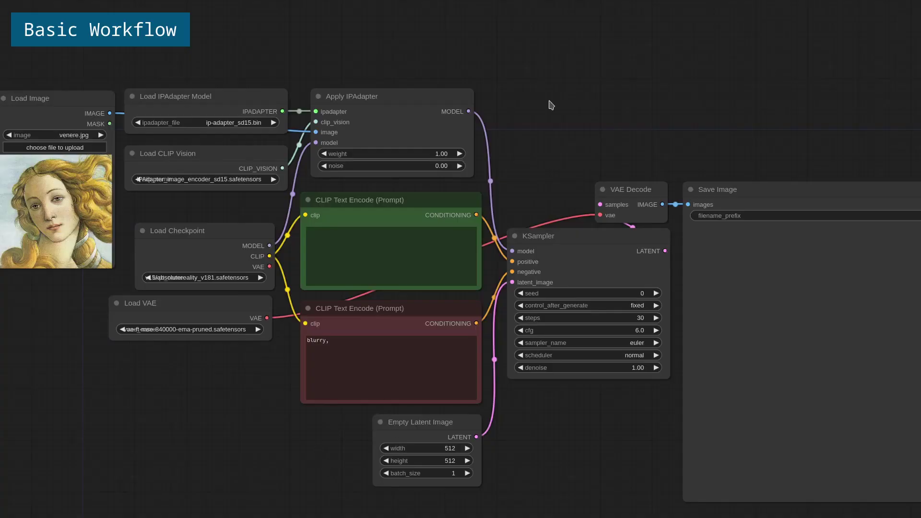
# Switch to the basic ComfyUI workflow and examine which model files the Load IPAdapter Model node offers.
pyautogui.moveTo(529, 80); pyautogui.dragTo(25, 179)
pyautogui.click(221, 68)
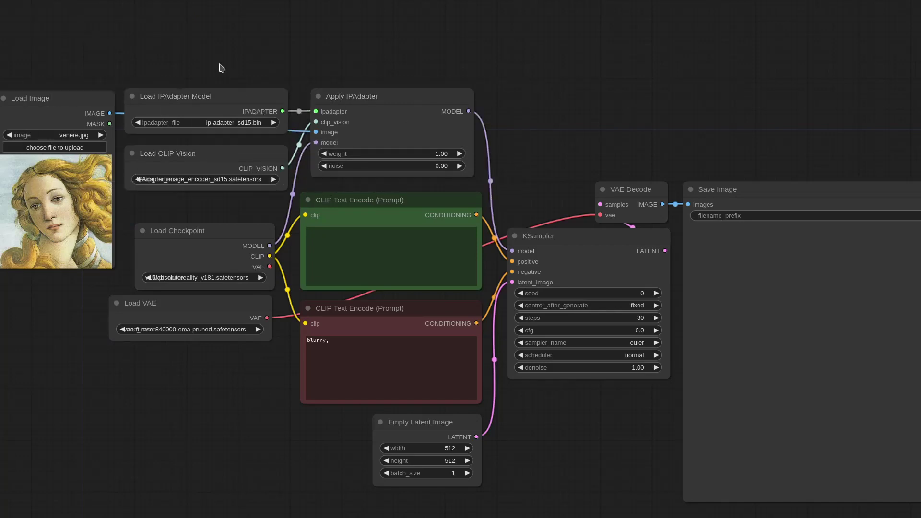
pyautogui.scroll(4, 123, 95)
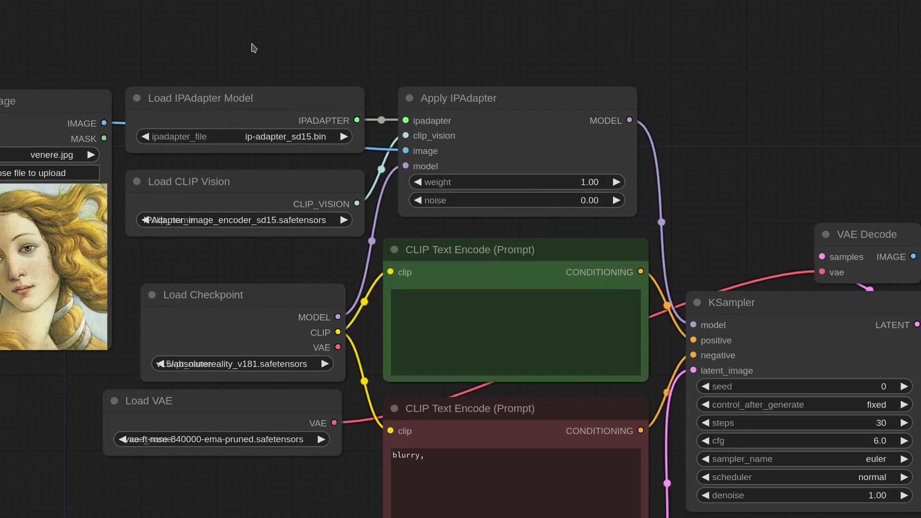
pyautogui.moveTo(254, 47); pyautogui.dragTo(259, 63)
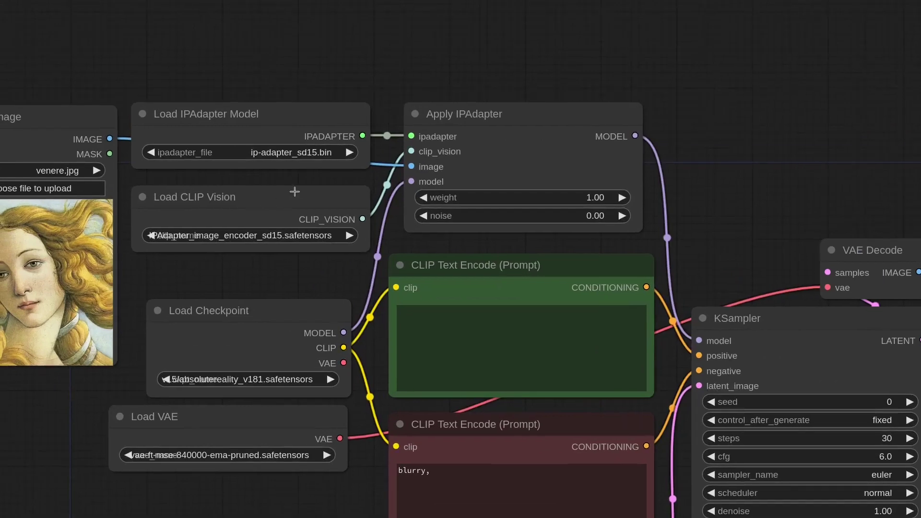
pyautogui.click(292, 155)
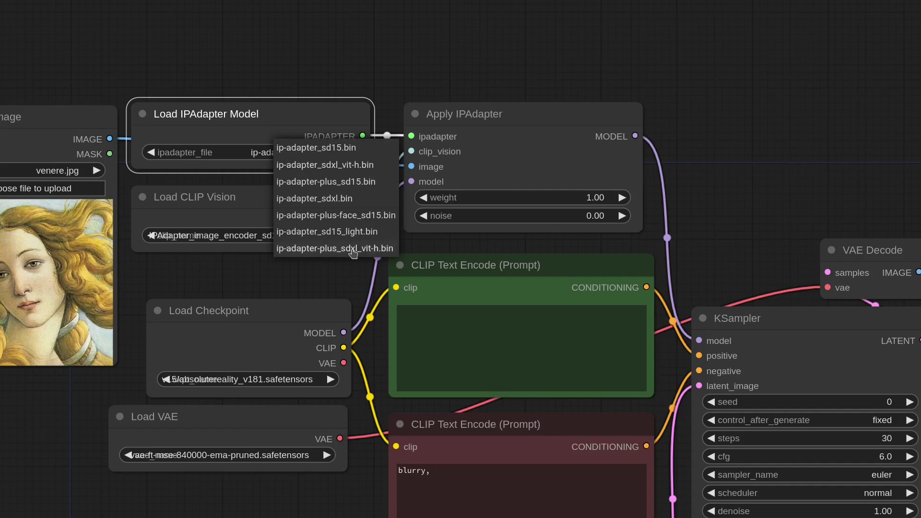
pyautogui.click(309, 291)
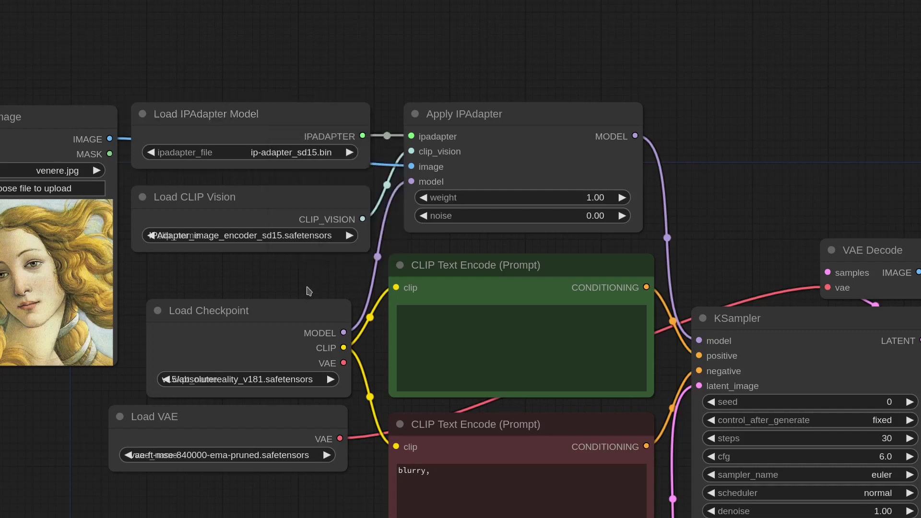
# Compare the image encoders offered by the Load CLIP Vision node with the IPAdapter model files, keeping the SD1.5 versions of both.
pyautogui.click(249, 237)
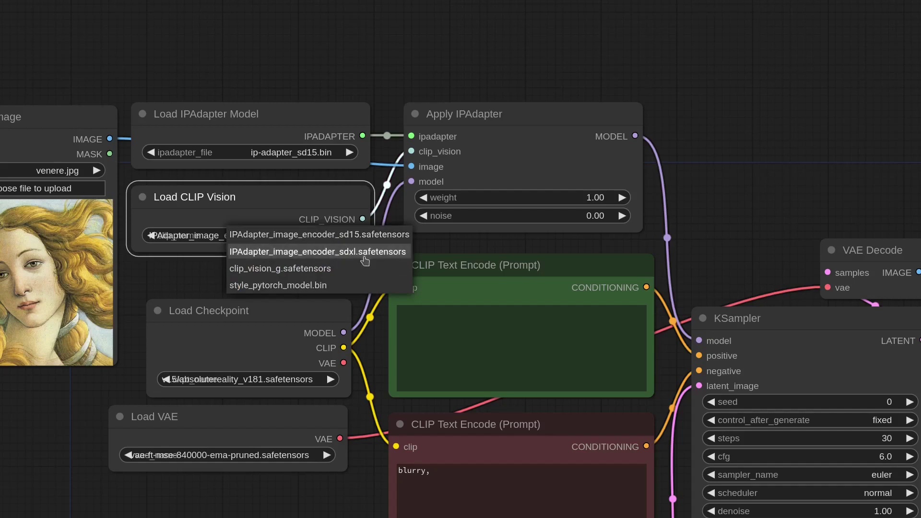
pyautogui.click(355, 234)
pyautogui.click(323, 239)
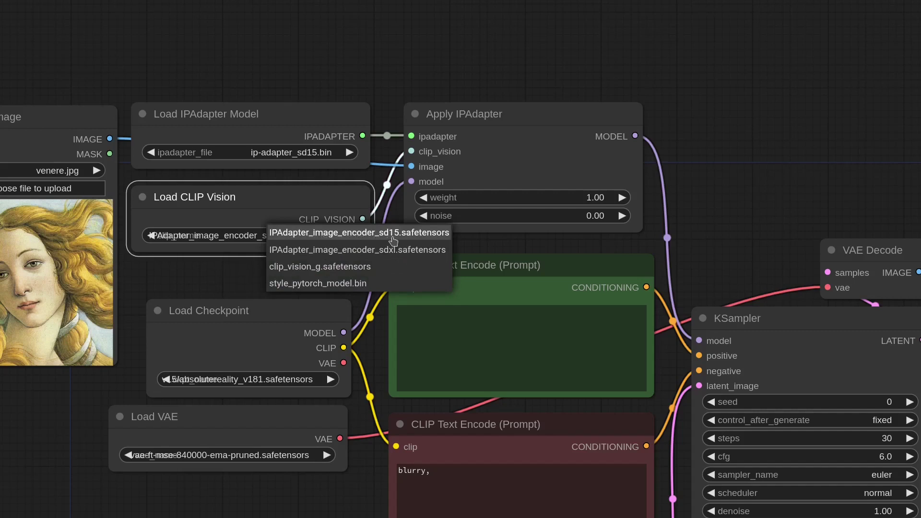
pyautogui.click(312, 154)
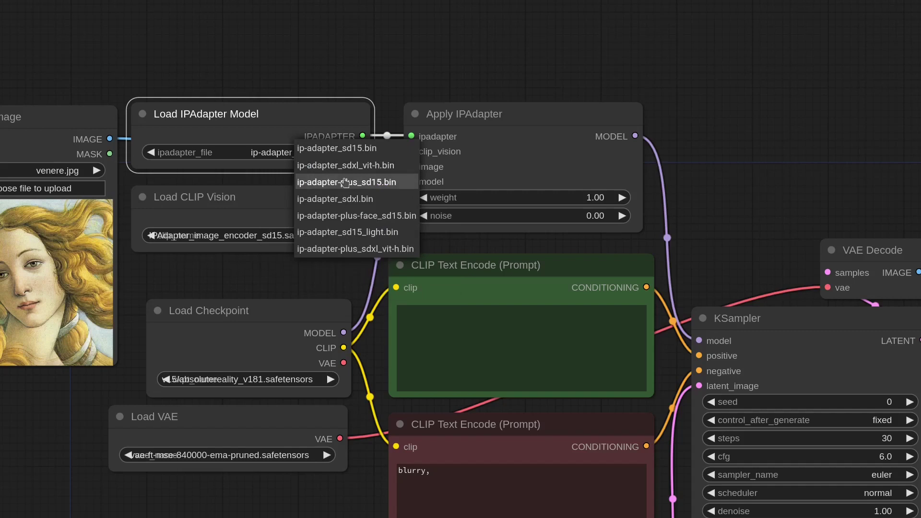
pyautogui.click(358, 78)
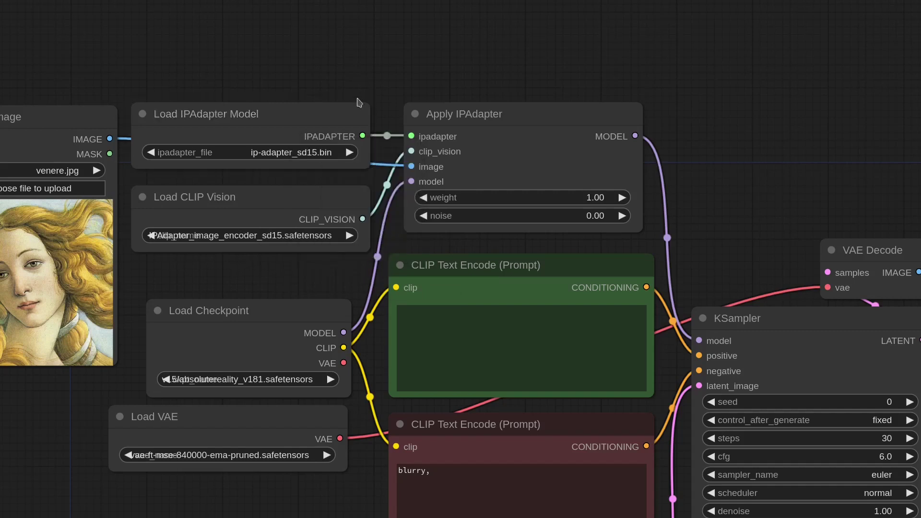
pyautogui.click(272, 206)
pyautogui.click(293, 236)
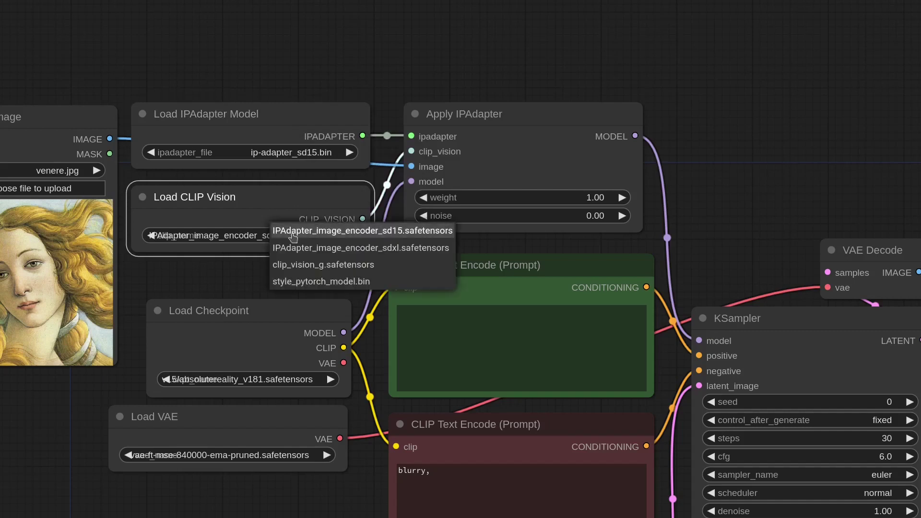
pyautogui.click(398, 237)
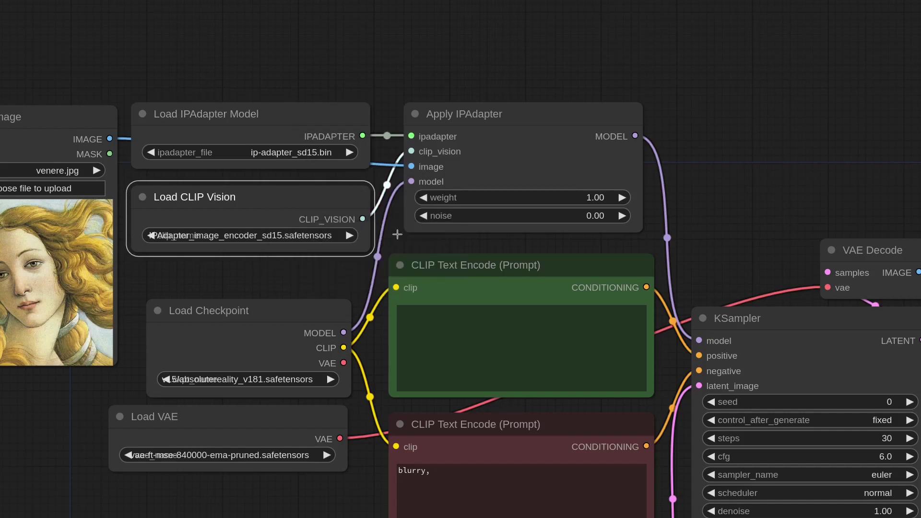
pyautogui.click(293, 154)
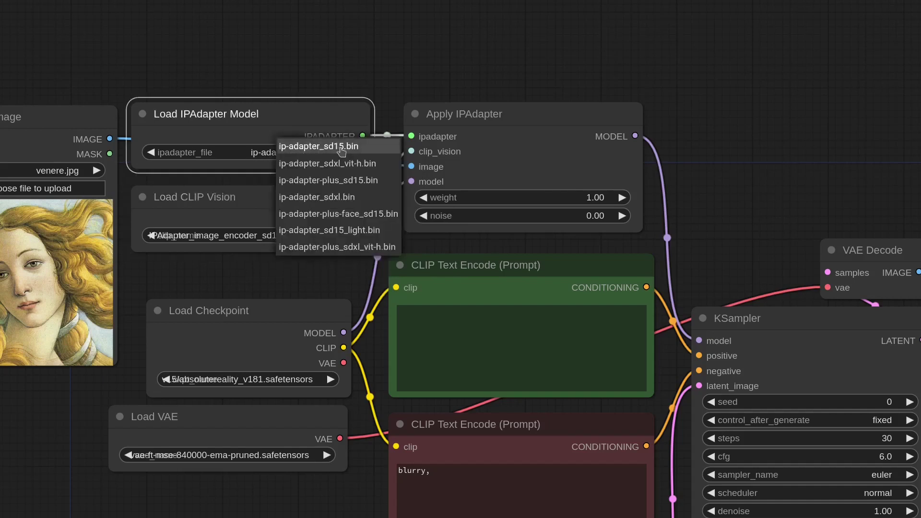
pyautogui.click(344, 76)
# Shift the Apply IPAdapter and Load Image nodes slightly while going through the reference image and both text prompts.
pyautogui.click(55, 121)
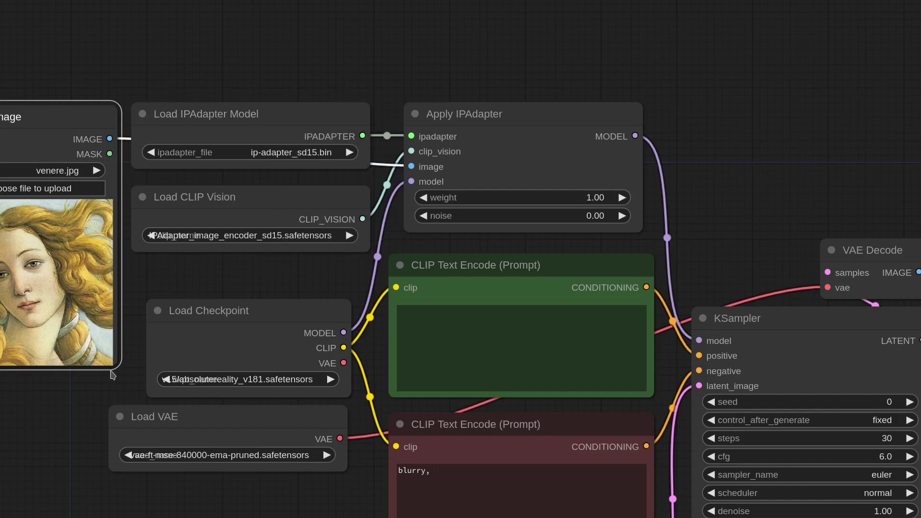
pyautogui.moveTo(510, 114)
pyautogui.mouseDown()
pyautogui.moveTo(499, 109)
pyautogui.moveTo(518, 127)
pyautogui.mouseUp()
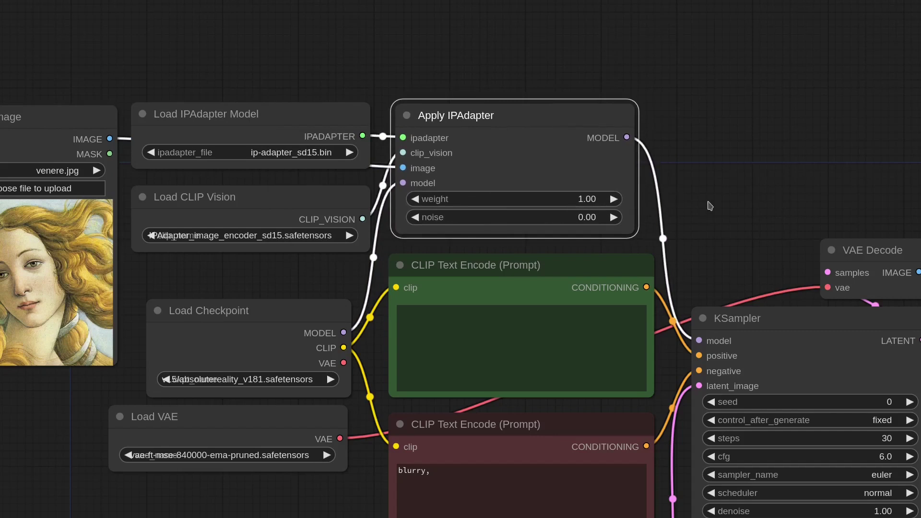
pyautogui.moveTo(709, 205); pyautogui.dragTo(706, 190)
pyautogui.click(533, 310)
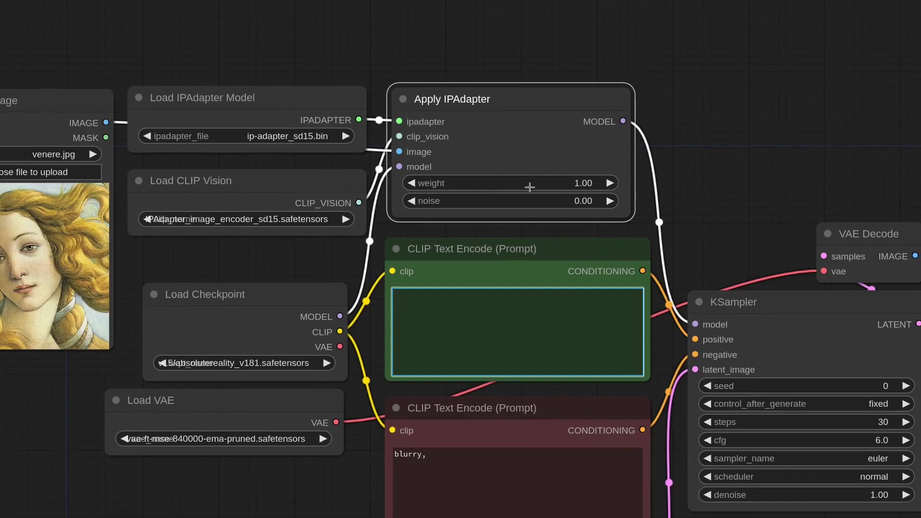
pyautogui.moveTo(487, 99); pyautogui.dragTo(497, 98)
pyautogui.moveTo(62, 108); pyautogui.dragTo(52, 112)
pyautogui.click(466, 484)
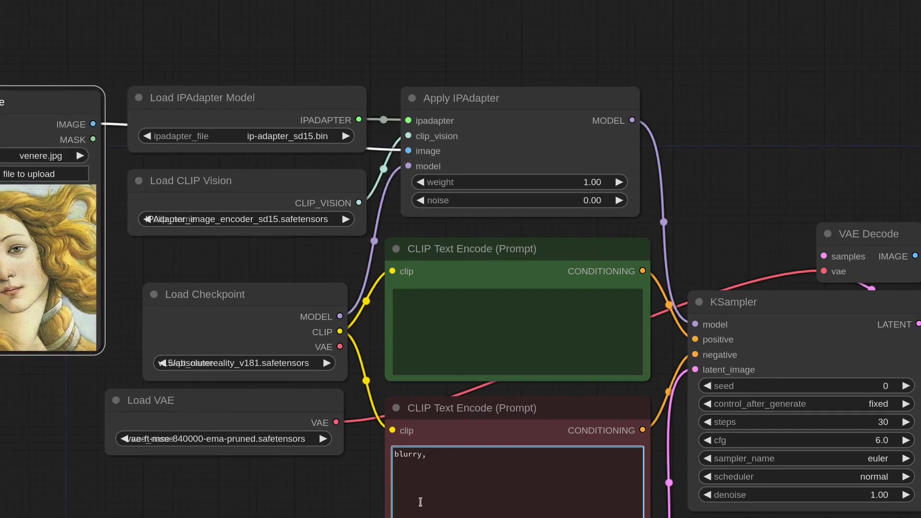
# Set the KSampler to 20 steps and cfg 8.0, and generate the image.
pyautogui.moveTo(307, 504); pyautogui.dragTo(148, 432)
pyautogui.click(729, 372)
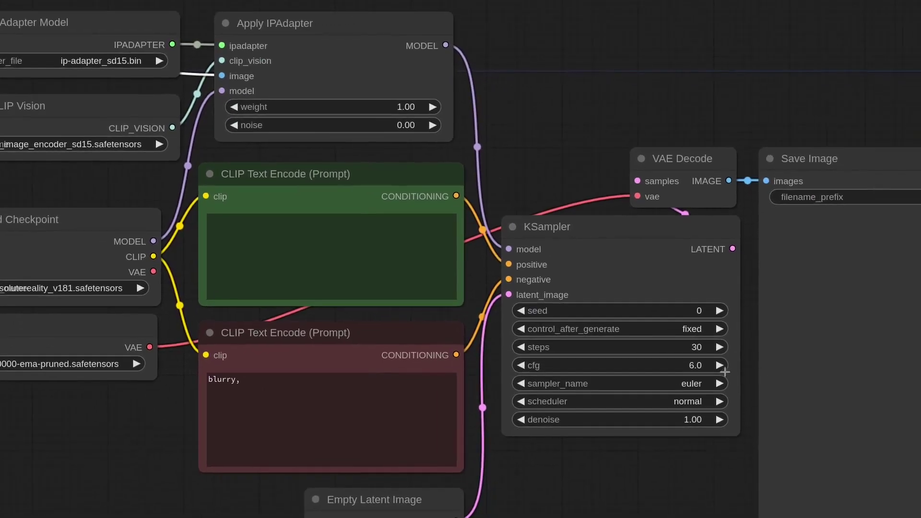
pyautogui.moveTo(572, 496); pyautogui.dragTo(502, 445)
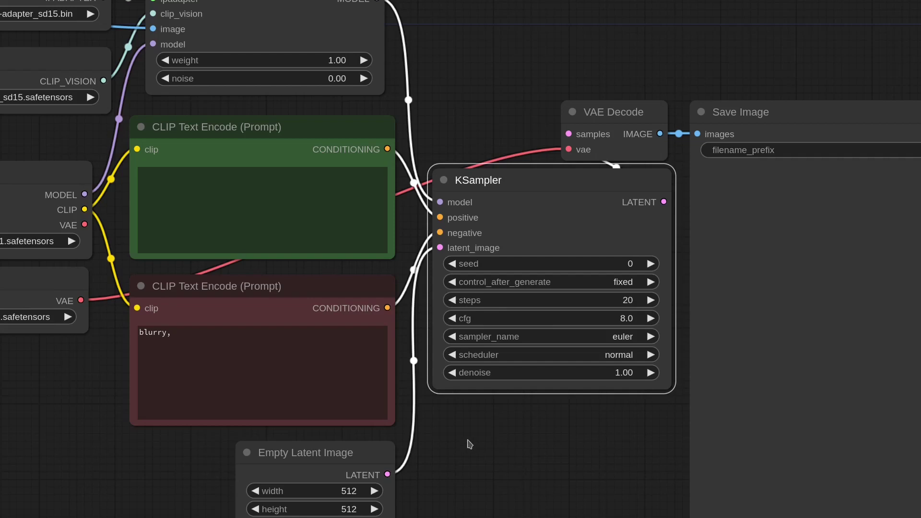
pyautogui.scroll(-3, 470, 449)
pyautogui.scroll(-1, 506, 442)
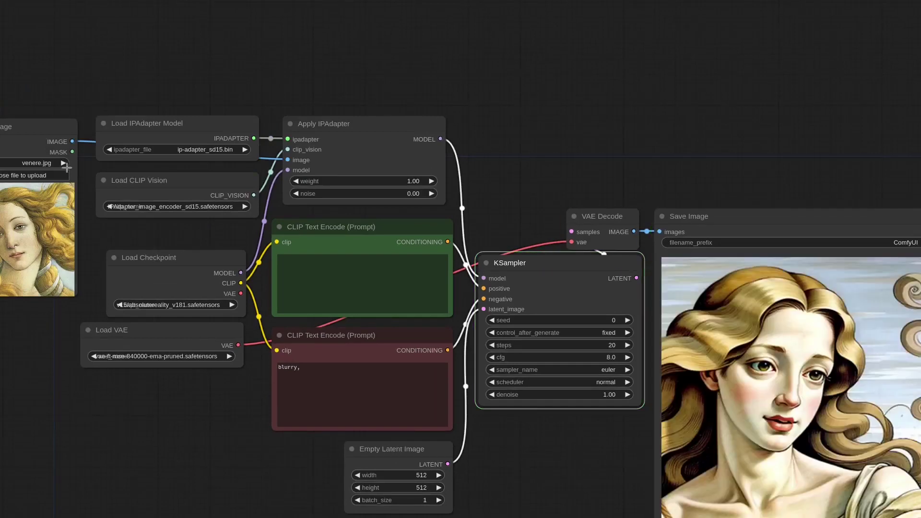
# Move the Load Image node beneath the KSampler, beside the generated image, and shift the Save Image node slightly.
pyautogui.moveTo(35, 130); pyautogui.dragTo(600, 421)
pyautogui.moveTo(488, 440); pyautogui.dragTo(336, 360)
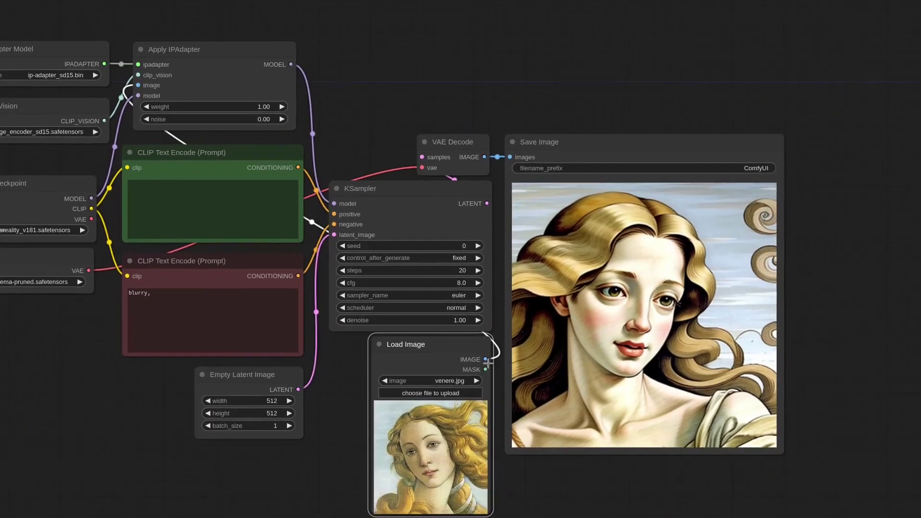
pyautogui.scroll(1, 604, 506)
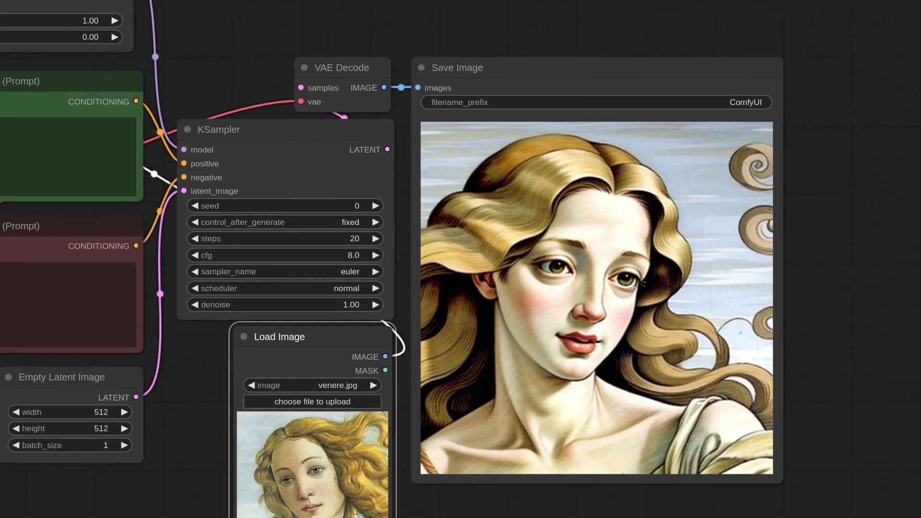
pyautogui.moveTo(537, 74); pyautogui.dragTo(540, 76)
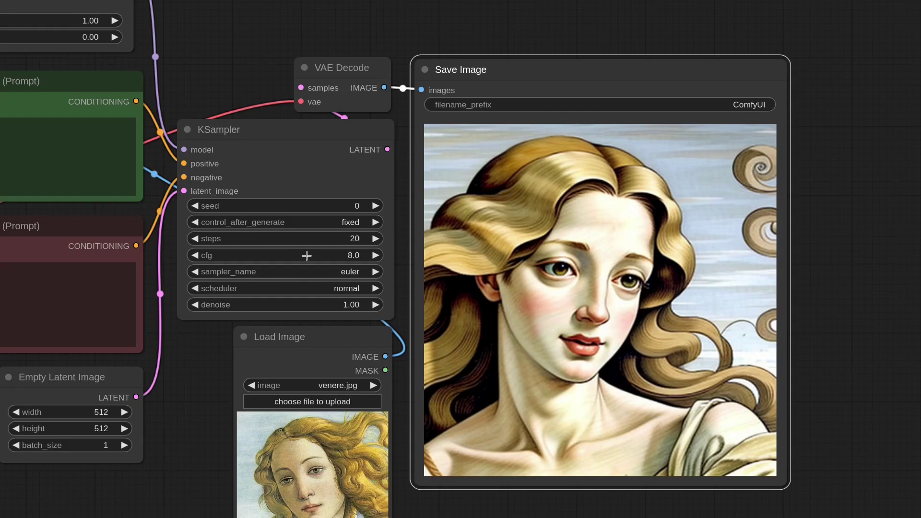
# Set the KSampler to cfg 6.0 and 30 steps, and generate the image again.
pyautogui.click(193, 256)
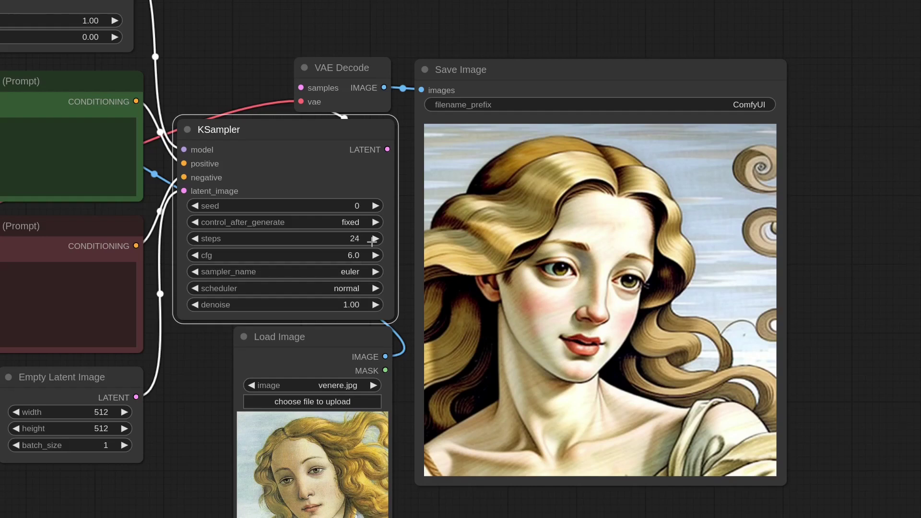
pyautogui.click(374, 239)
pyautogui.click(374, 238)
pyautogui.click(373, 239)
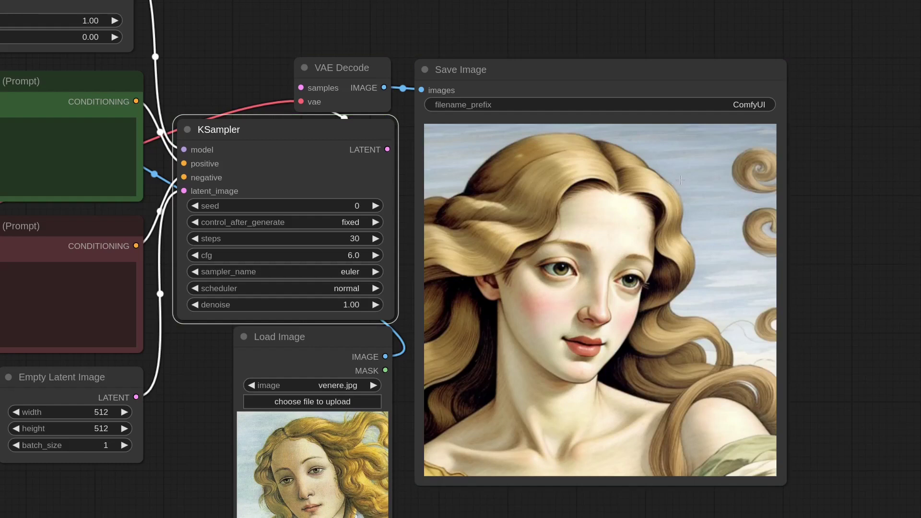
# Set the noise of the Apply IPAdapter node to 0.33.
pyautogui.moveTo(366, 338); pyautogui.dragTo(368, 343)
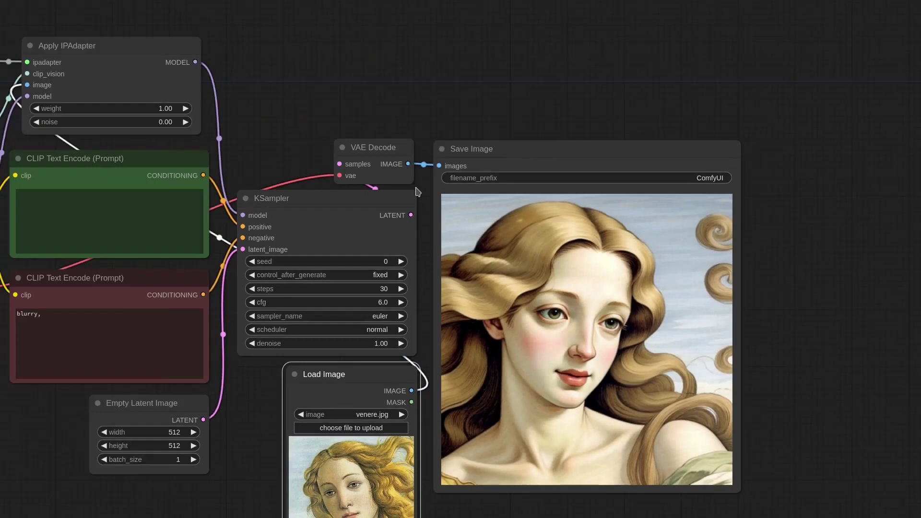
pyautogui.moveTo(255, 91); pyautogui.dragTo(319, 99)
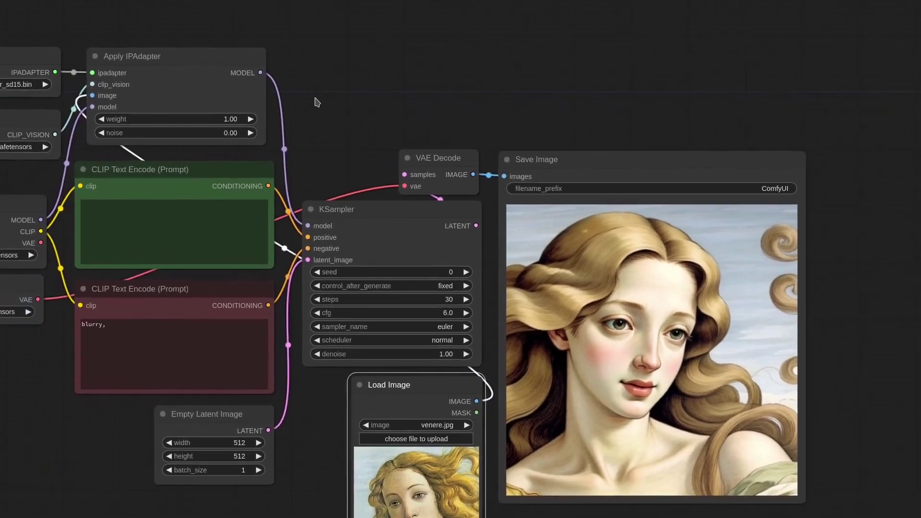
pyautogui.scroll(6, 72, 123)
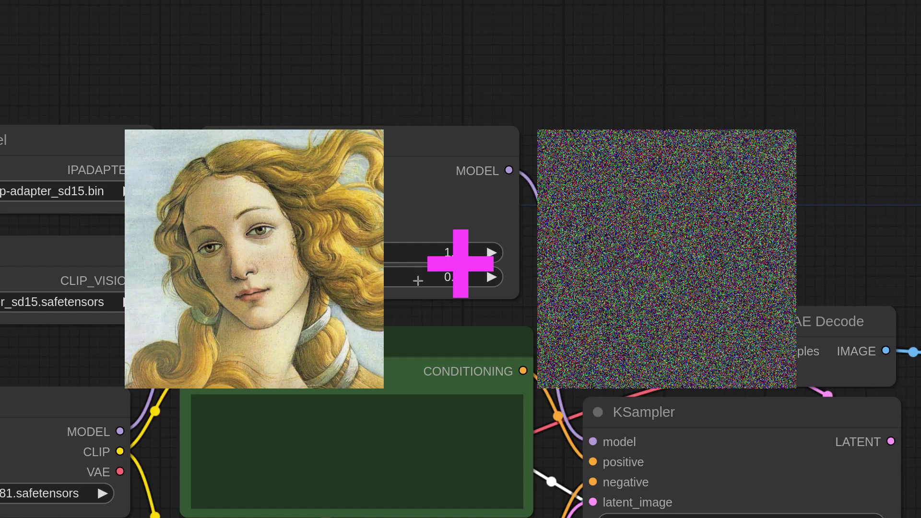
pyautogui.click(418, 281)
pyautogui.moveTo(420, 281); pyautogui.dragTo(439, 278)
pyautogui.click(228, 278)
pyautogui.click(228, 278)
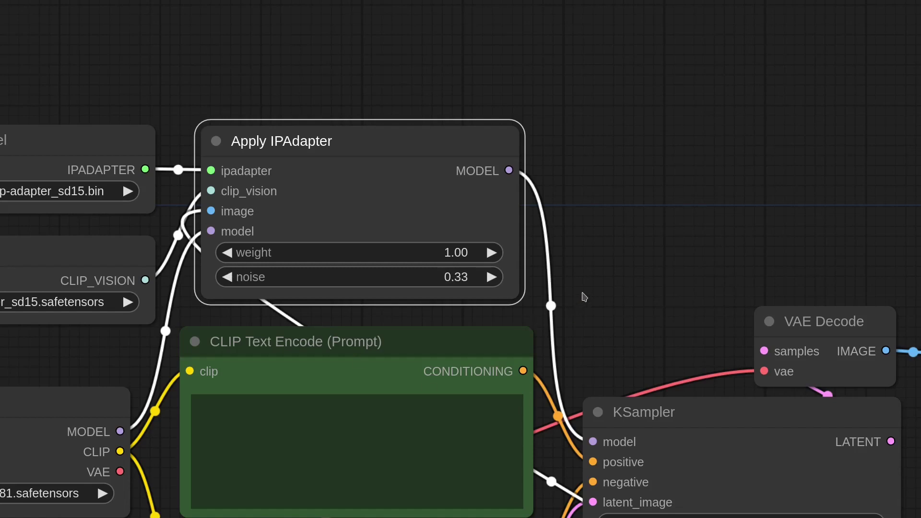
# Generate the image again with the added IPAdapter noise and inspect the result up close.
pyautogui.scroll(-5, 581, 297)
pyautogui.scroll(-2, 581, 298)
pyautogui.moveTo(629, 265); pyautogui.dragTo(483, 197)
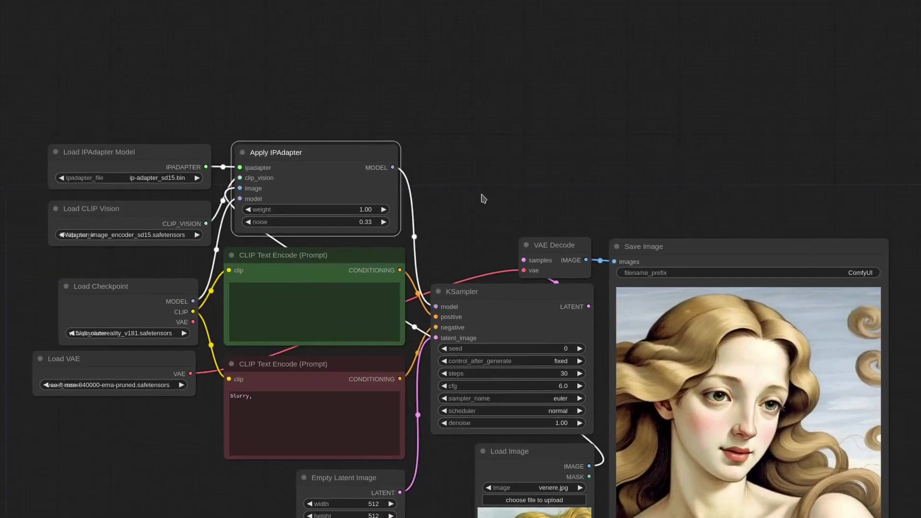
pyautogui.scroll(-2, 473, 137)
pyautogui.hotkey('ctrl', 'Return')
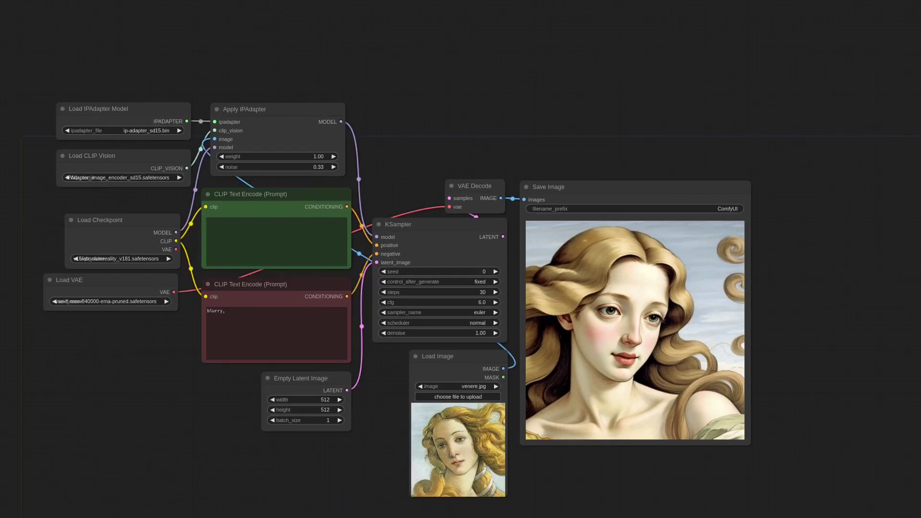
pyautogui.scroll(5, 666, 361)
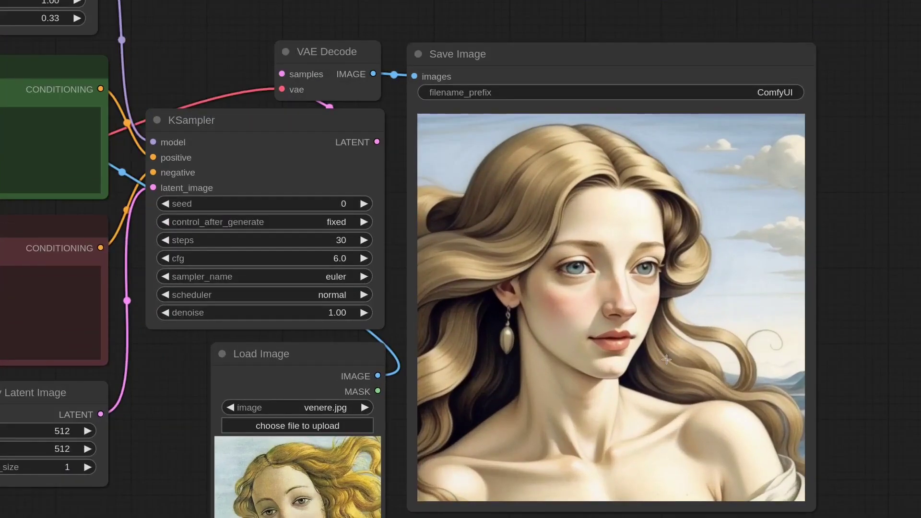
# Generate the image with the positive prompt "beautiful young woman with blond hair in the wind" and an IPAdapter weight of 0.70.
pyautogui.scroll(-5, 172, 111)
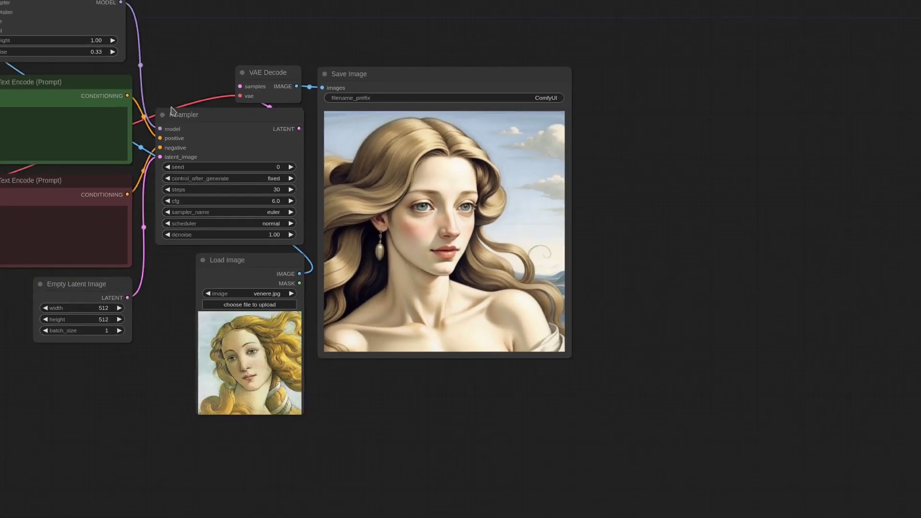
pyautogui.moveTo(189, 57); pyautogui.dragTo(444, 136)
pyautogui.scroll(5, 313, 67)
pyautogui.write('beautiful young woman with blond hair in the wind')
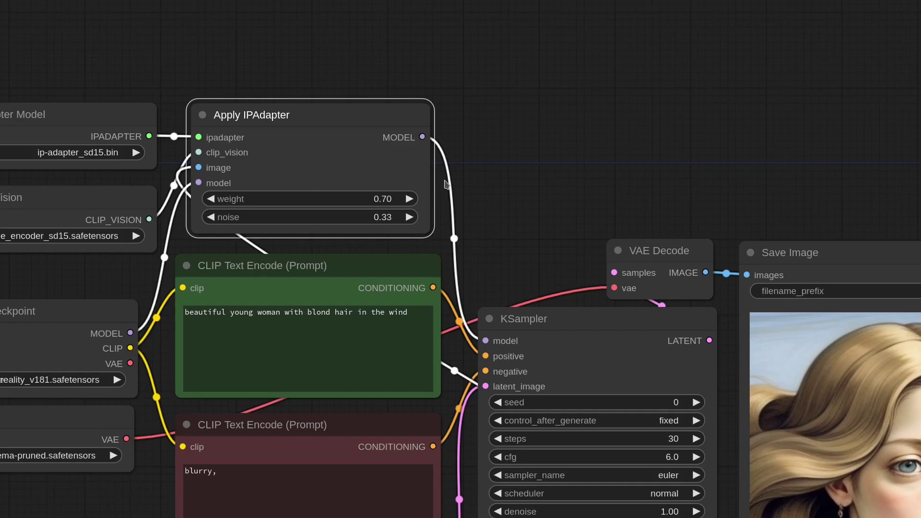
pyautogui.scroll(-4, 446, 184)
pyautogui.moveTo(546, 165); pyautogui.dragTo(417, 81)
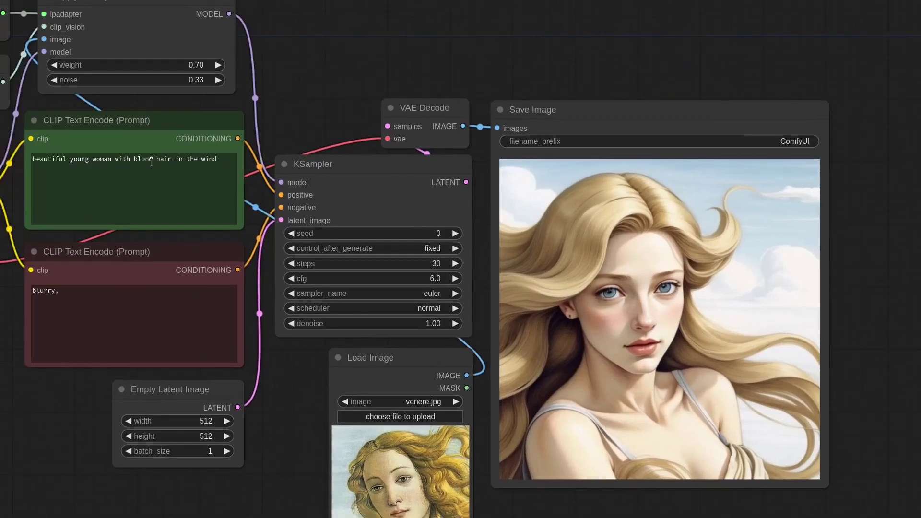
# Extend the negative prompt to "blurry, horror," and generate the image again.
pyautogui.tripleClick(152, 162)
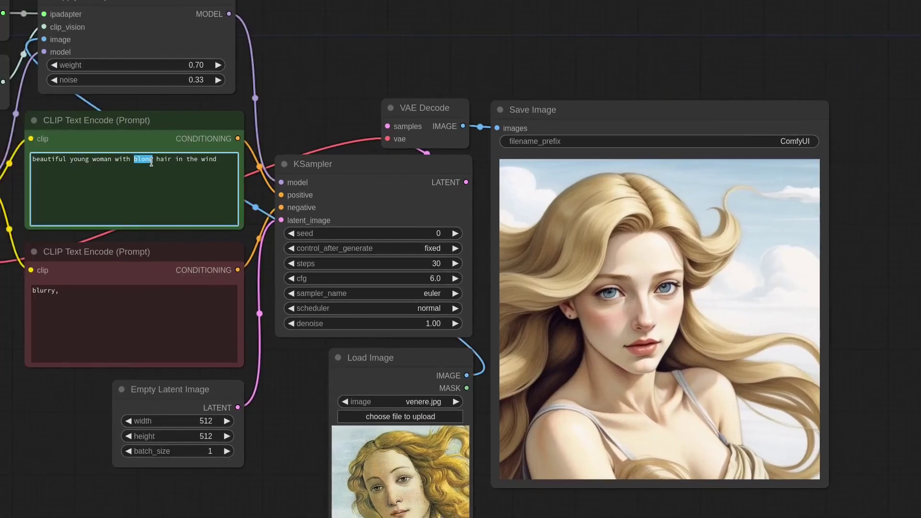
pyautogui.click(81, 325)
pyautogui.click(289, 428)
pyautogui.moveTo(427, 358); pyautogui.dragTo(425, 359)
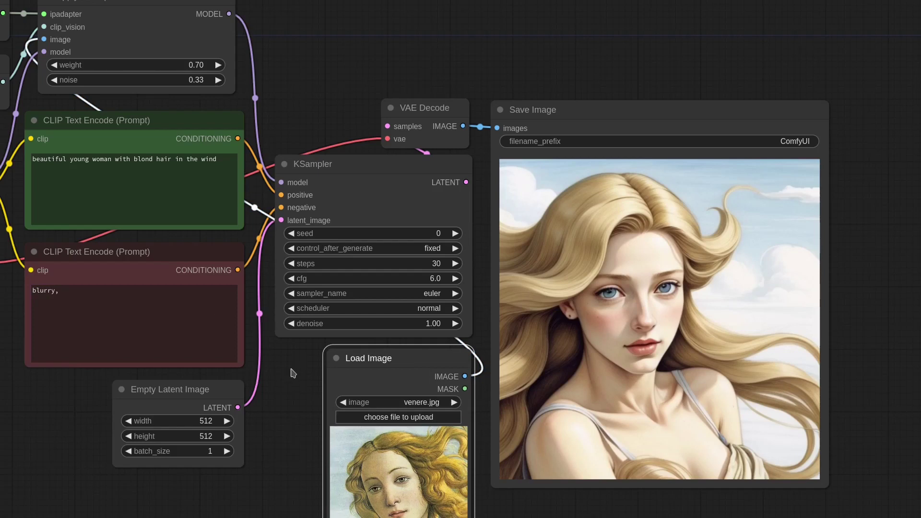
pyautogui.moveTo(291, 370); pyautogui.dragTo(338, 387)
pyautogui.click(189, 349)
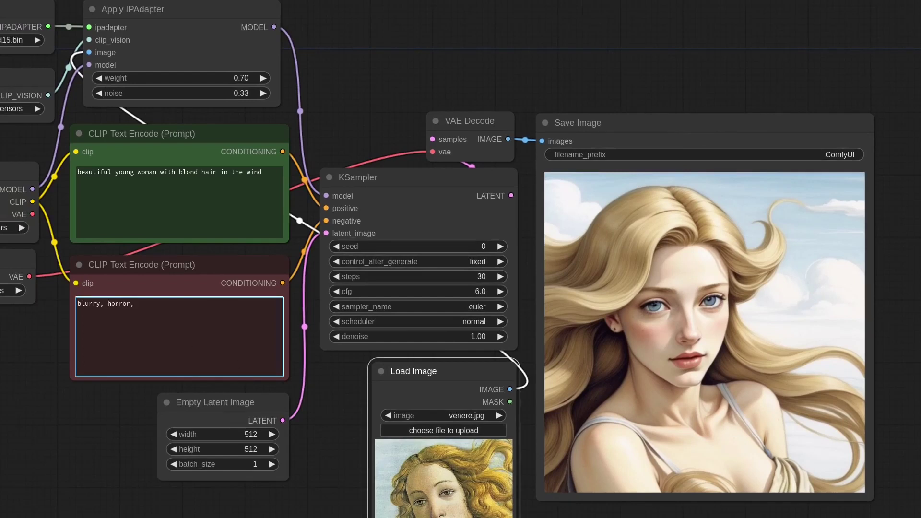
pyautogui.hotkey('ctrl', 'Return')
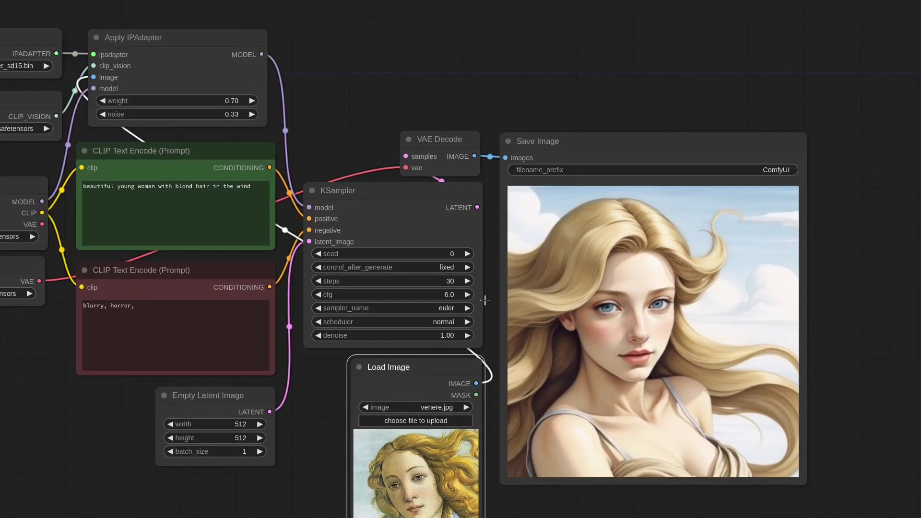
# Raise the KSampler seed step by step to 4, generating a new image for seeds 2, 3 and 4.
pyautogui.click(467, 254)
pyautogui.hotkey('ctrl', 'Return')
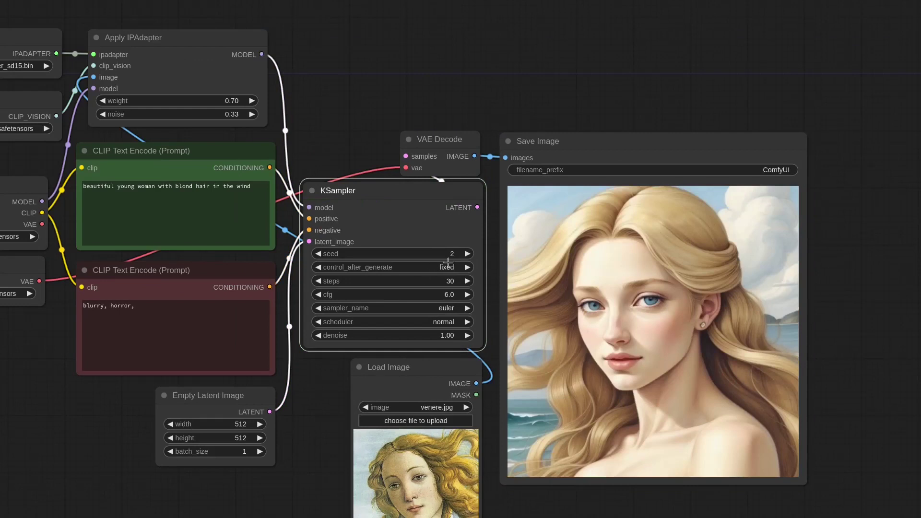
pyautogui.click(467, 253)
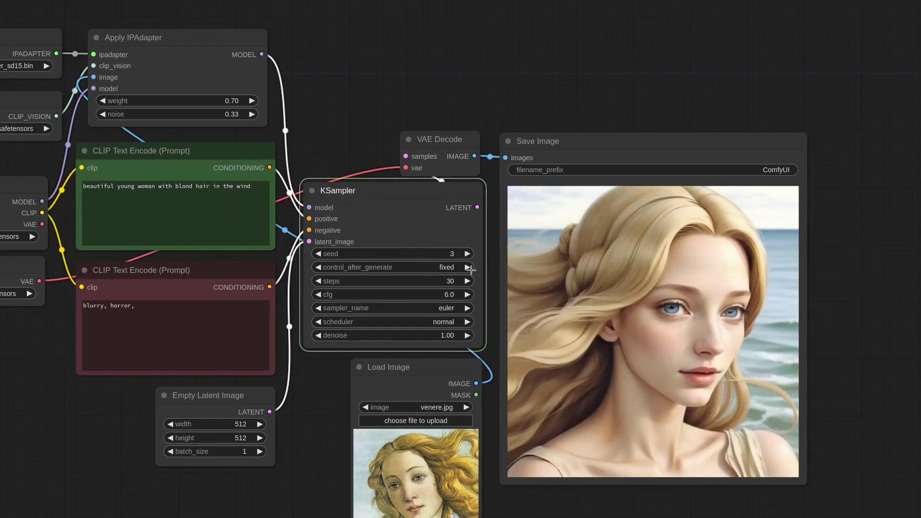
pyautogui.click(468, 253)
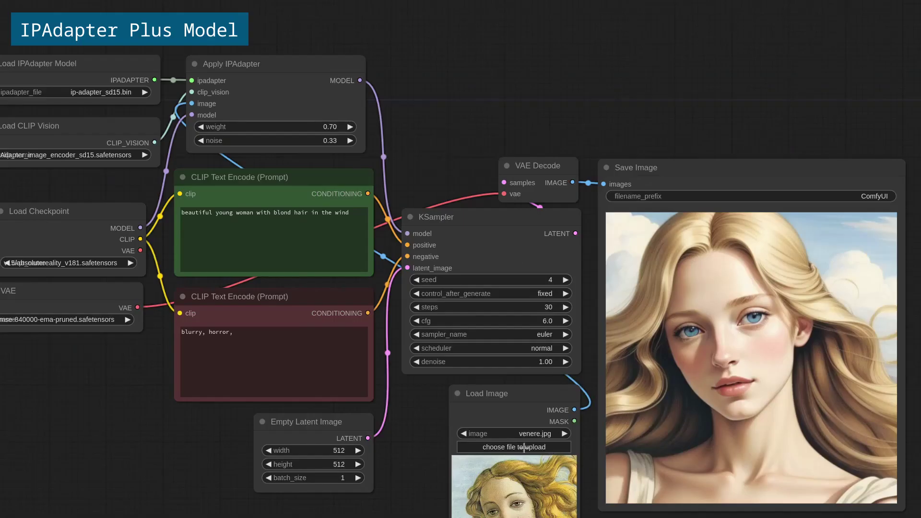
# Switch the Load IPAdapter Model node to ip-adapter-plus_sd15.bin.
pyautogui.moveTo(417, 76); pyautogui.dragTo(531, 97)
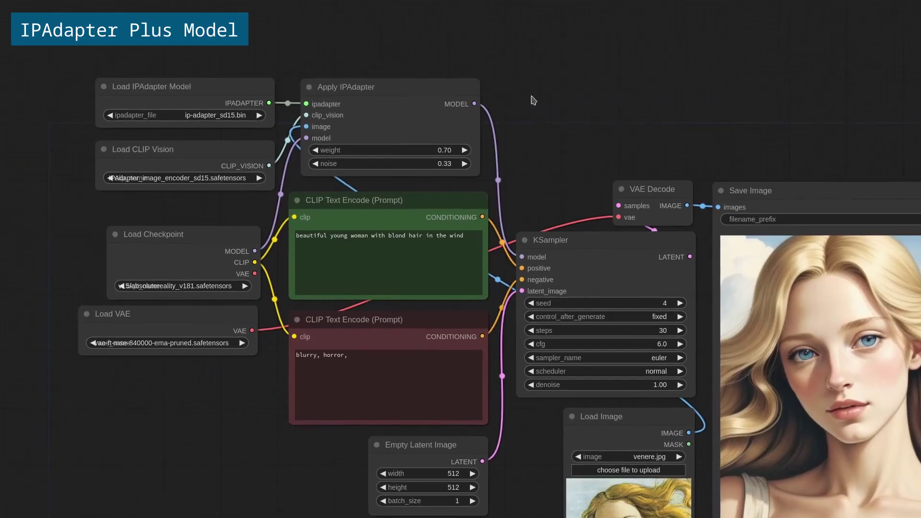
pyautogui.click(222, 119)
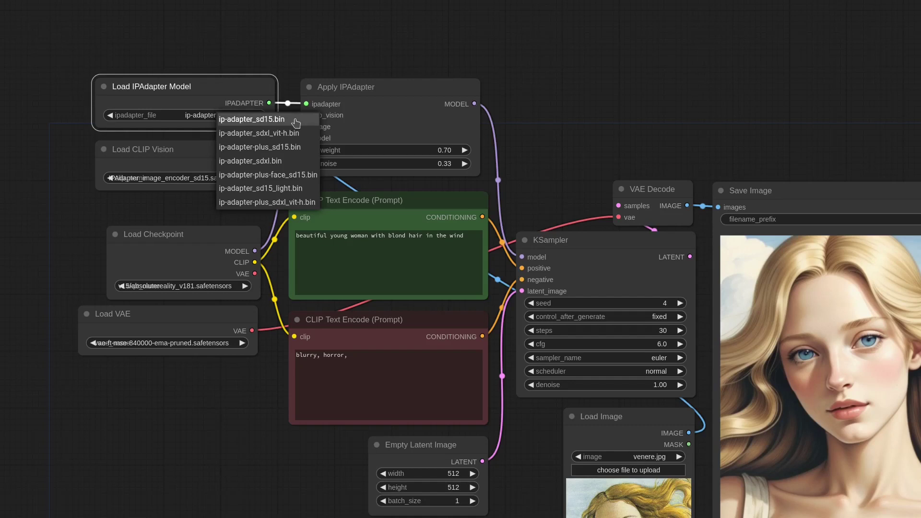
pyautogui.click(290, 150)
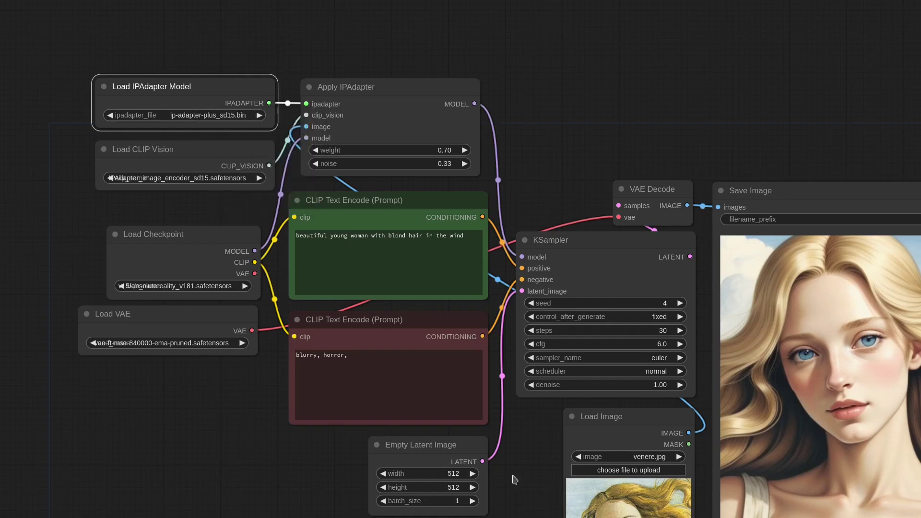
pyautogui.click(630, 416)
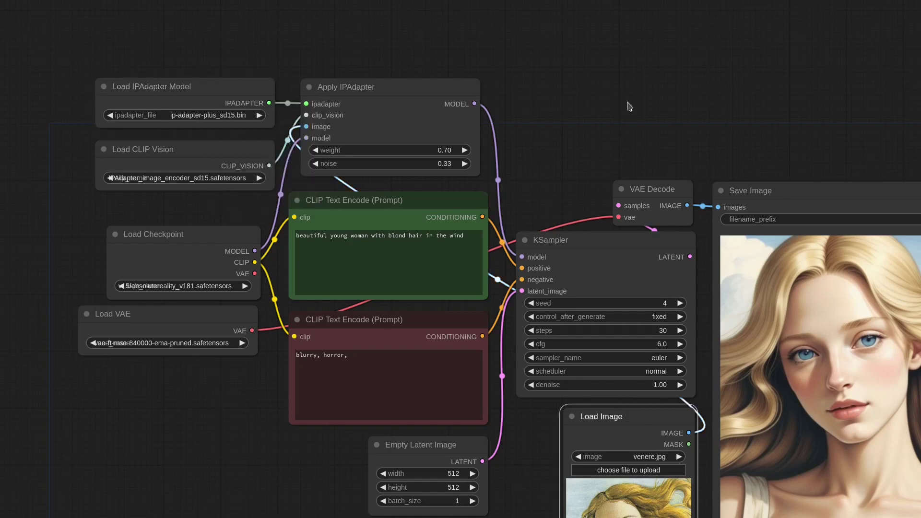
# Set the Apply IPAdapter weight to 1.00 and its noise to 0.00.
pyautogui.moveTo(528, 181); pyautogui.dragTo(356, 107)
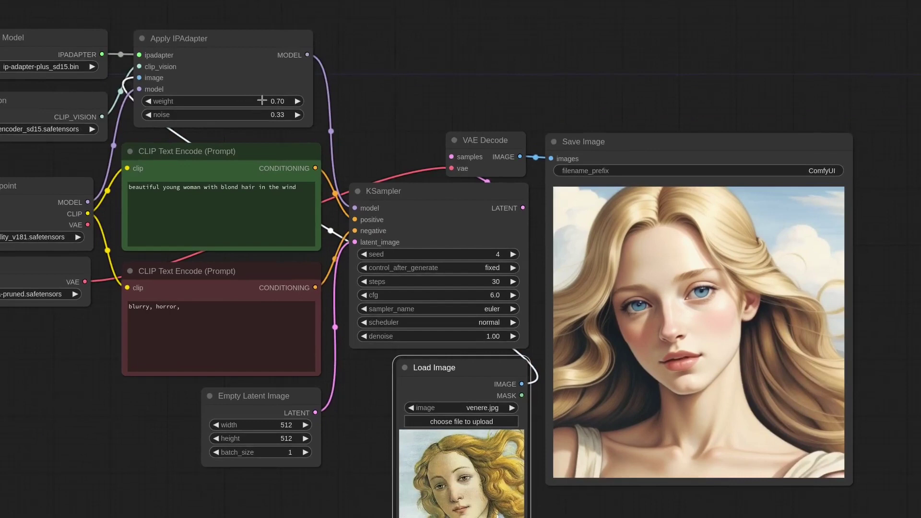
pyautogui.click(279, 102)
pyautogui.doubleClick(388, 101)
pyautogui.hotkey('ctrl', 'a')
pyautogui.write('1')
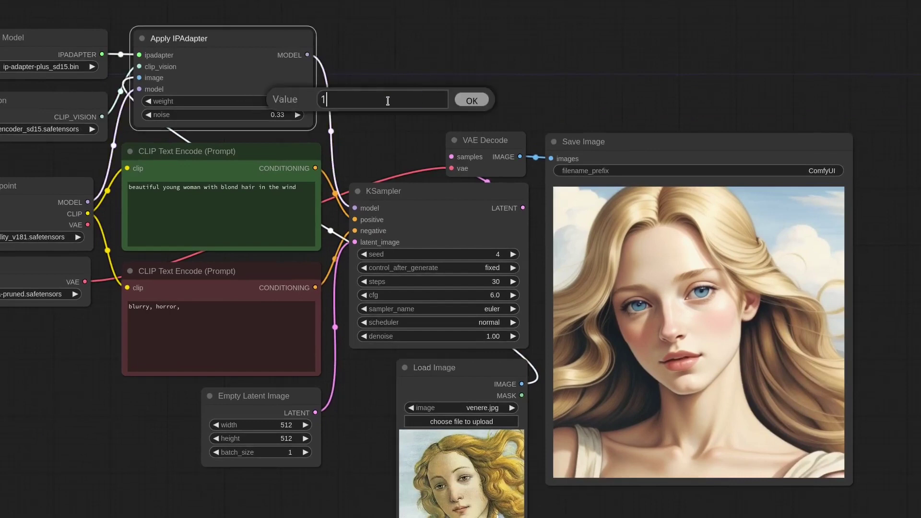
pyautogui.press('Return')
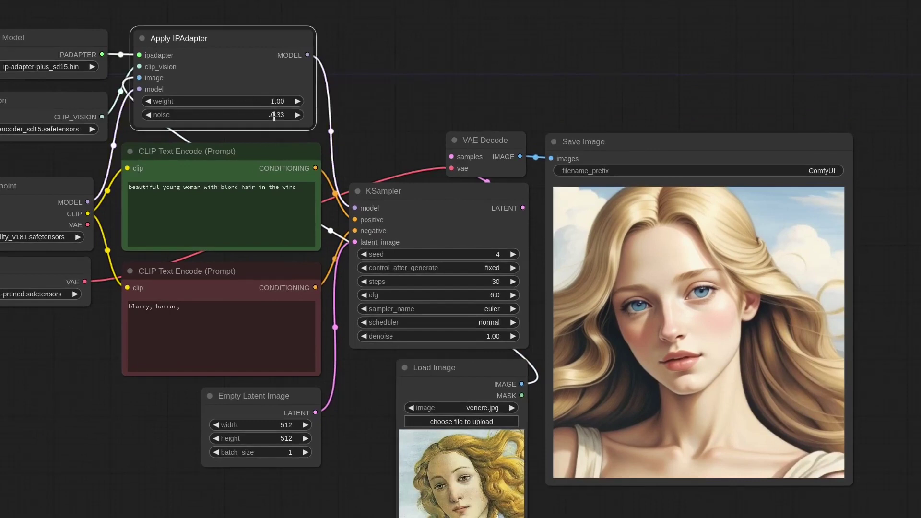
pyautogui.moveTo(268, 116); pyautogui.dragTo(149, 115)
# Clear the positive prompt and generate the image with the plus model.
pyautogui.tripleClick(255, 205)
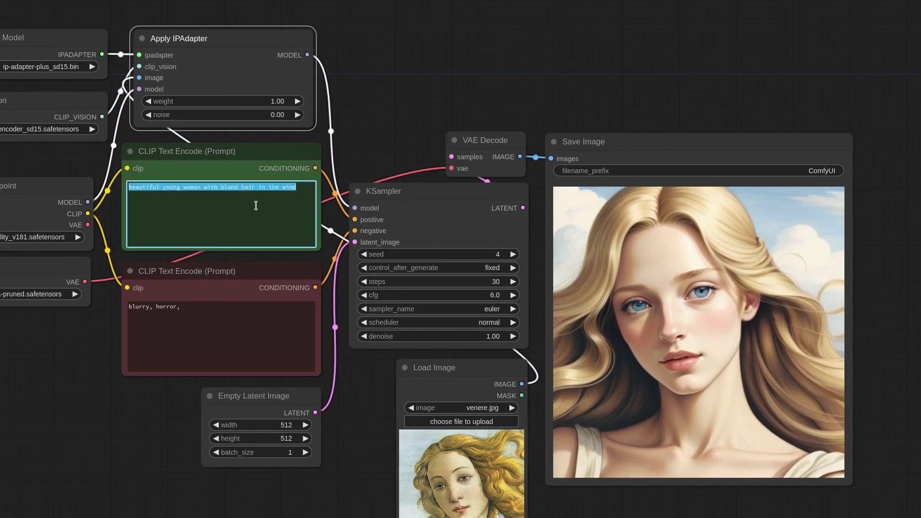
pyautogui.press('BackSpace')
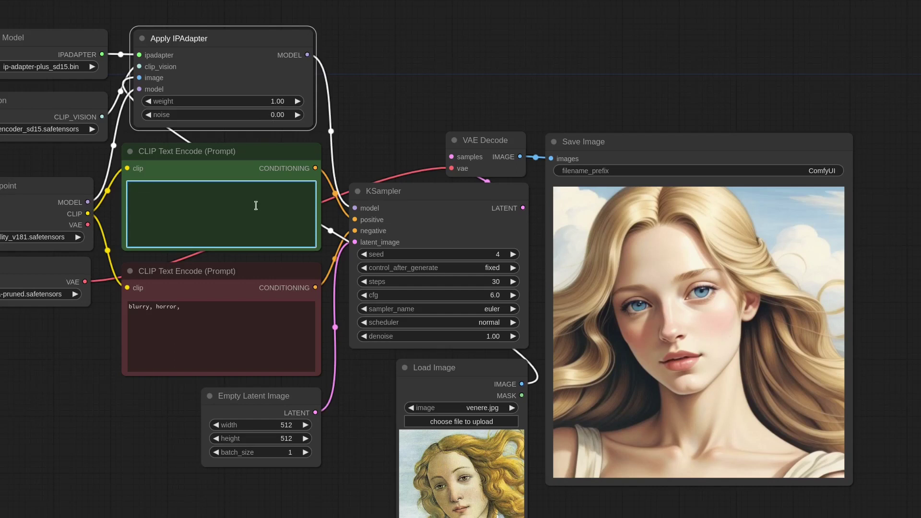
pyautogui.click(397, 109)
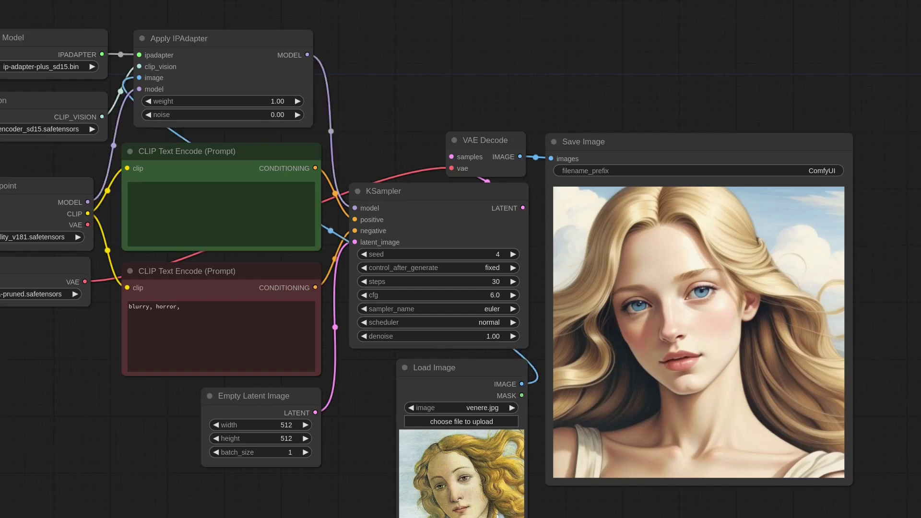
pyautogui.hotkey('ctrl', 'Return')
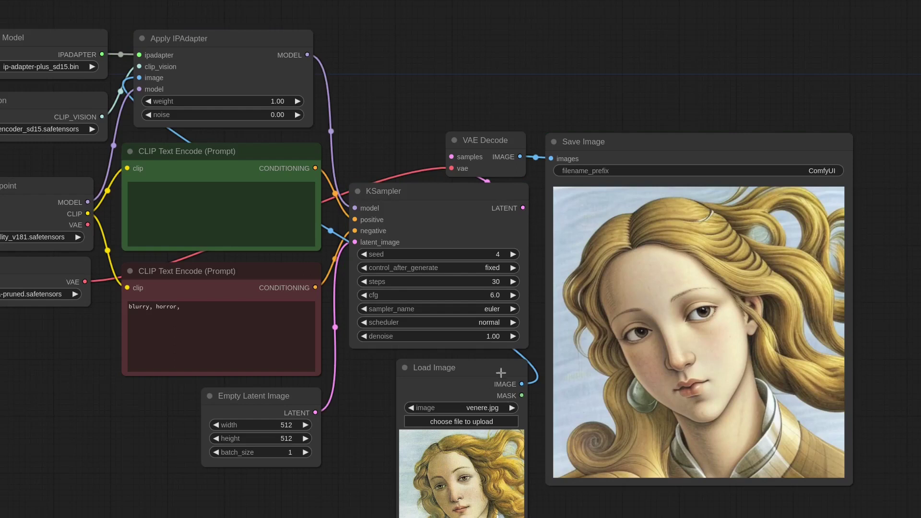
# Set the Apply IPAdapter noise to 0.33 and generate the image with the positive prompt empty.
pyautogui.moveTo(482, 367); pyautogui.dragTo(484, 366)
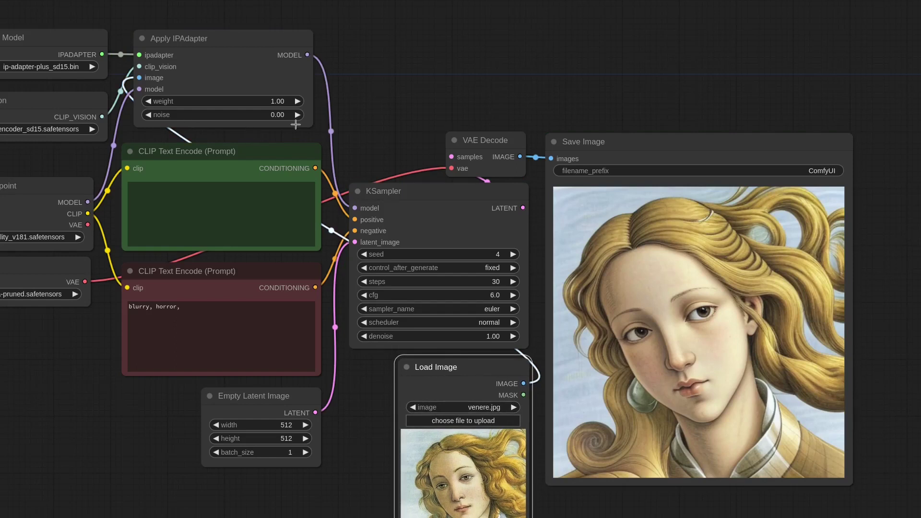
pyautogui.click(281, 114)
pyautogui.write('.333')
pyautogui.press('BackSpace')
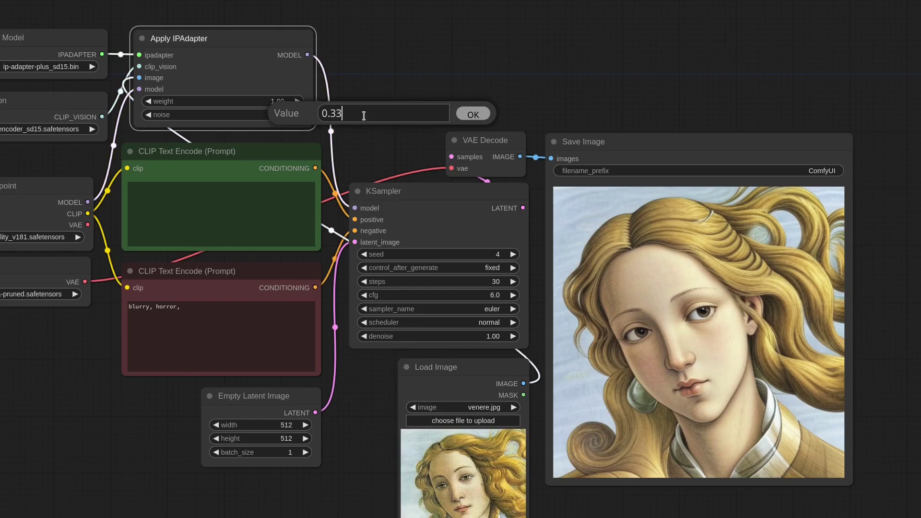
pyautogui.press('Return')
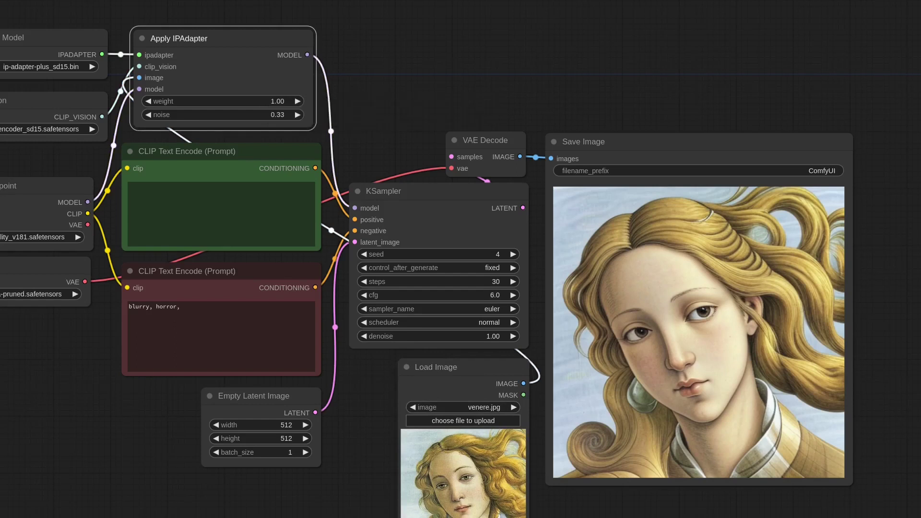
pyautogui.hotkey('ctrl', 'Return')
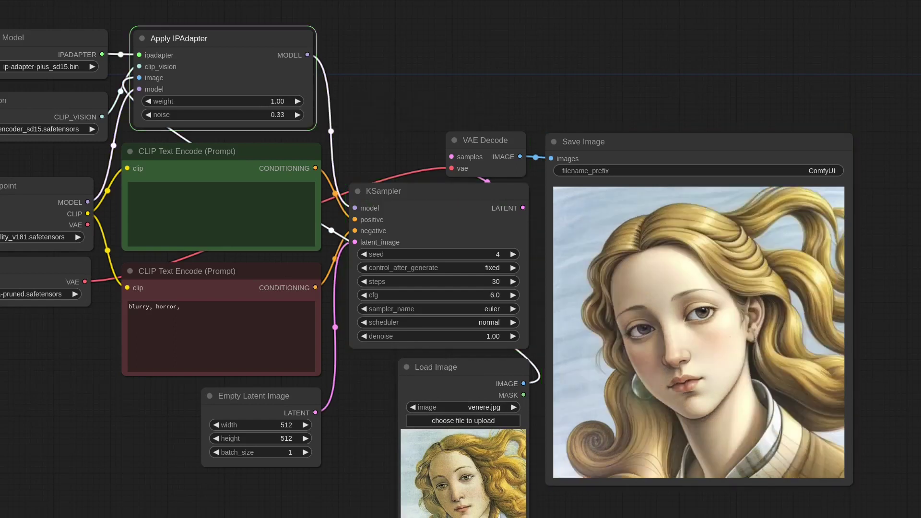
# Generate the image with the prompt "beautiful young woman with blond hair in the wind" and an IPAdapter weight of 0.70.
pyautogui.click(268, 198)
pyautogui.write('beautiful young woman with blond hair in the wind')
pyautogui.click(254, 100)
pyautogui.hotkey('ctrl', 'a')
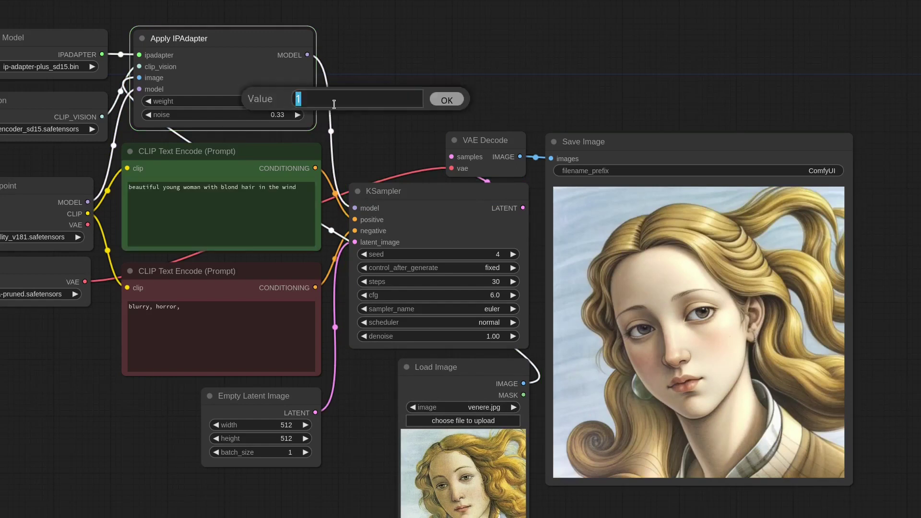
pyautogui.write('0.7')
pyautogui.press('Return')
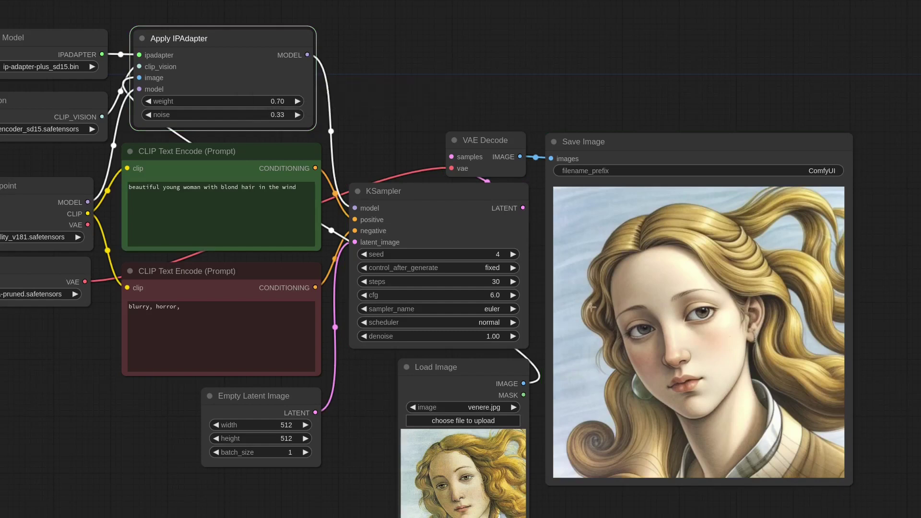
pyautogui.hotkey('ctrl', 'Return')
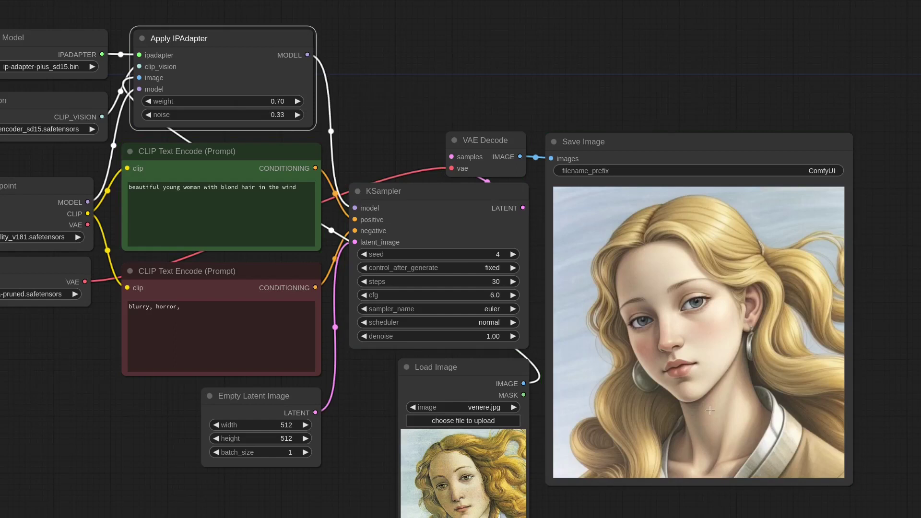
# Set the KSampler seed to 0 and generate the image.
pyautogui.scroll(3, 710, 410)
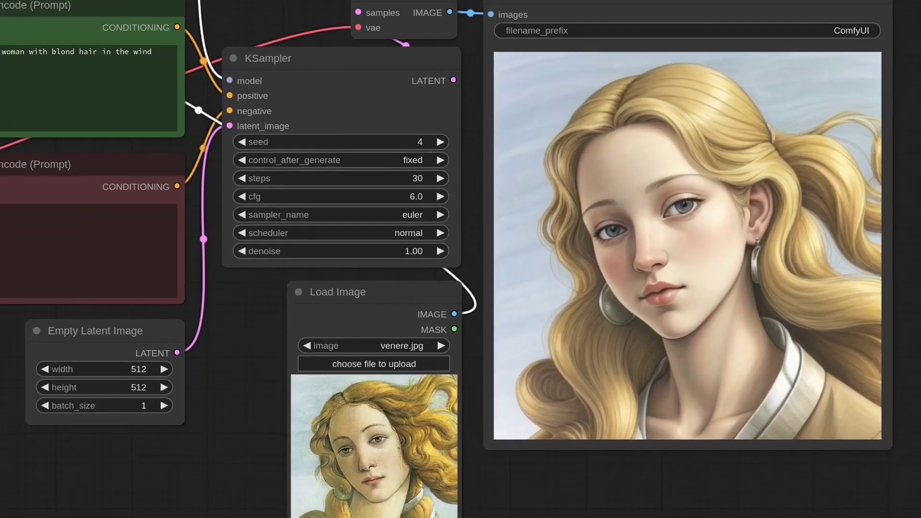
pyautogui.moveTo(412, 291); pyautogui.dragTo(407, 292)
pyautogui.moveTo(246, 319); pyautogui.dragTo(264, 350)
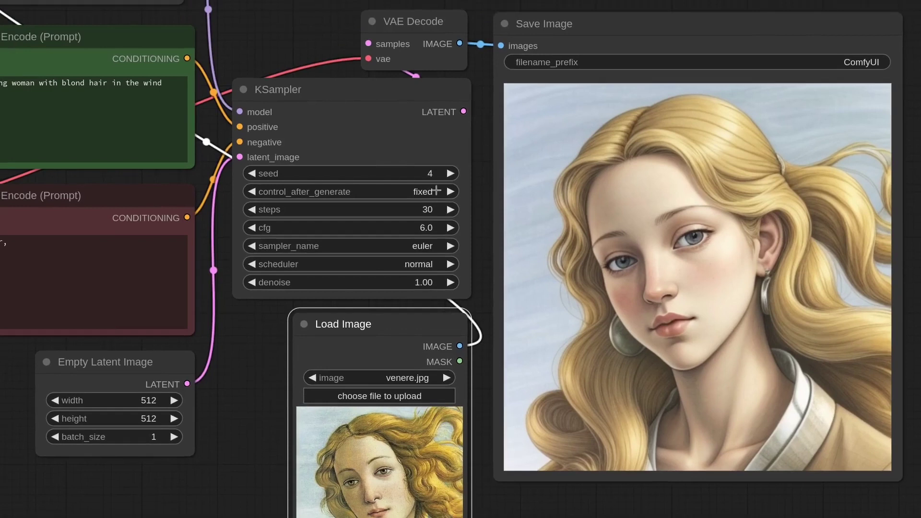
pyautogui.moveTo(410, 173); pyautogui.dragTo(304, 176)
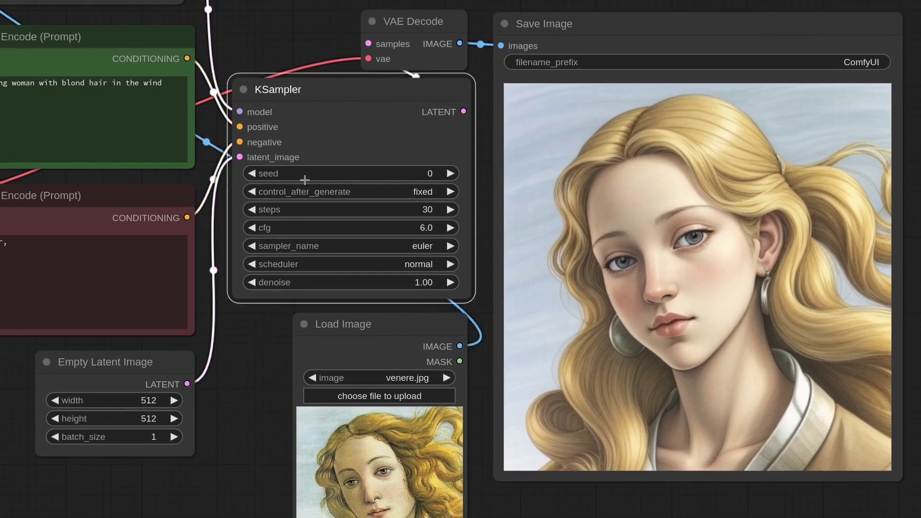
pyautogui.hotkey('ctrl', 'Return')
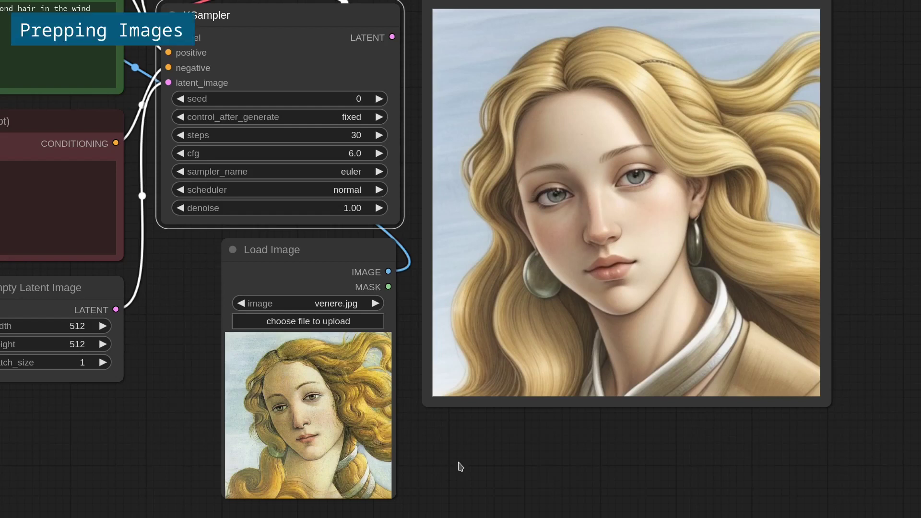
# Load girl_sitting.png as the reference picture and resize the Load Image node to be narrower and taller.
pyautogui.click(324, 304)
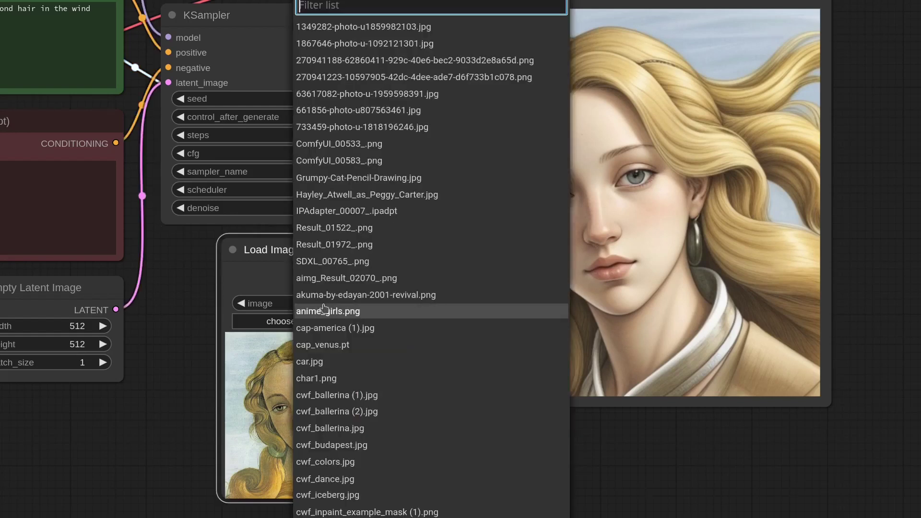
pyautogui.write('sit')
pyautogui.press('Return')
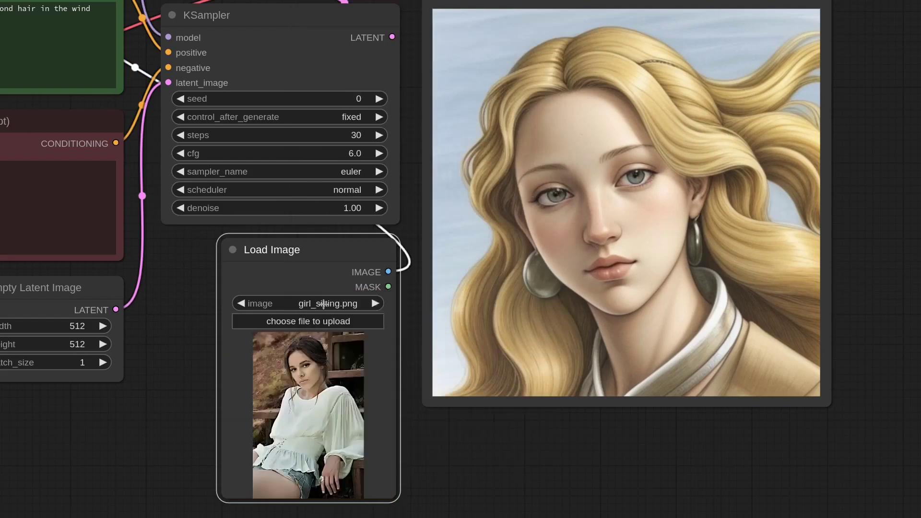
pyautogui.moveTo(395, 497); pyautogui.dragTo(386, 517)
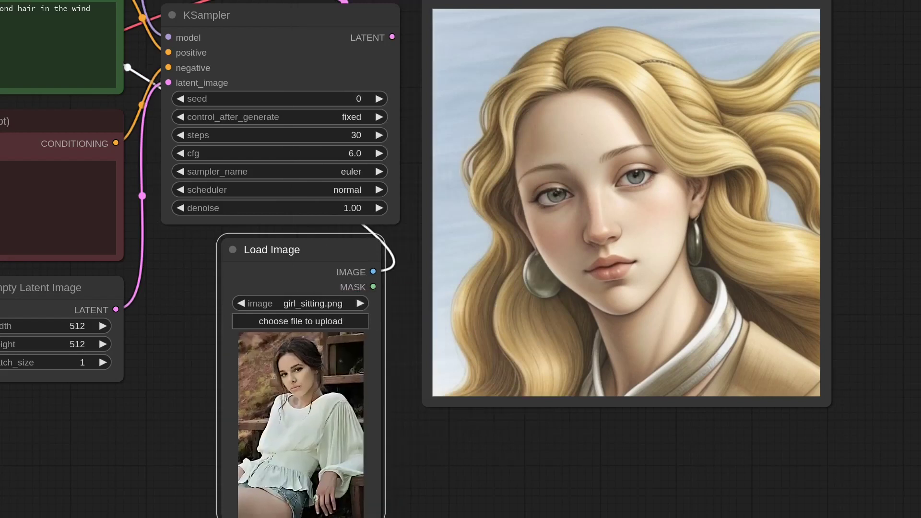
# Clear the positive prompt.
pyautogui.moveTo(173, 255); pyautogui.dragTo(307, 338)
pyautogui.scroll(-2, 183, 232)
pyautogui.click(199, 141)
pyautogui.hotkey('ctrl', 'a')
pyautogui.press('BackSpace')
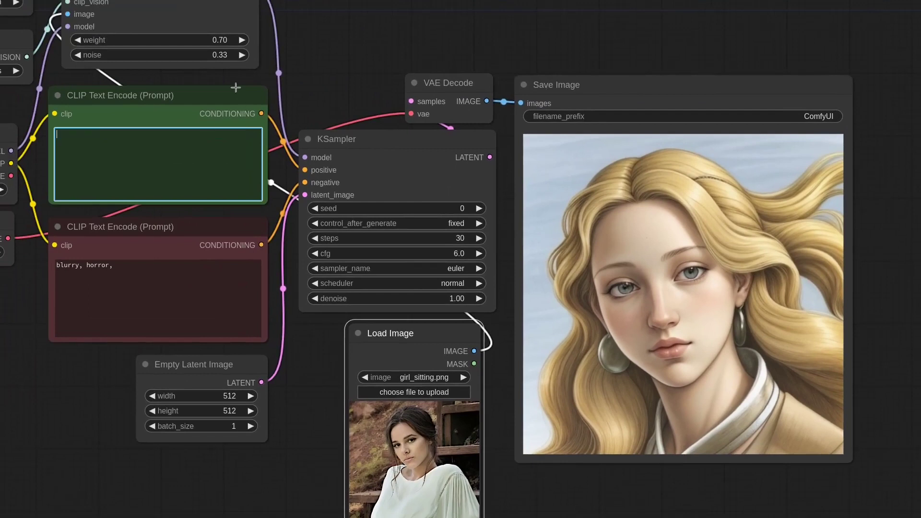
# Generate the image with an Apply IPAdapter weight of 1.00 and noise of 0.00.
pyautogui.click(216, 38)
pyautogui.hotkey('ctrl', 'a')
pyautogui.write('1')
pyautogui.press('Return')
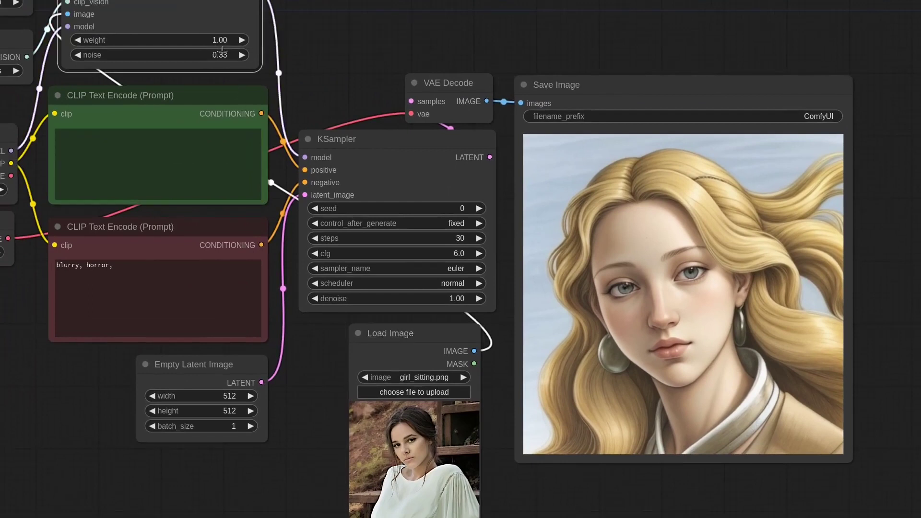
pyautogui.click(221, 53)
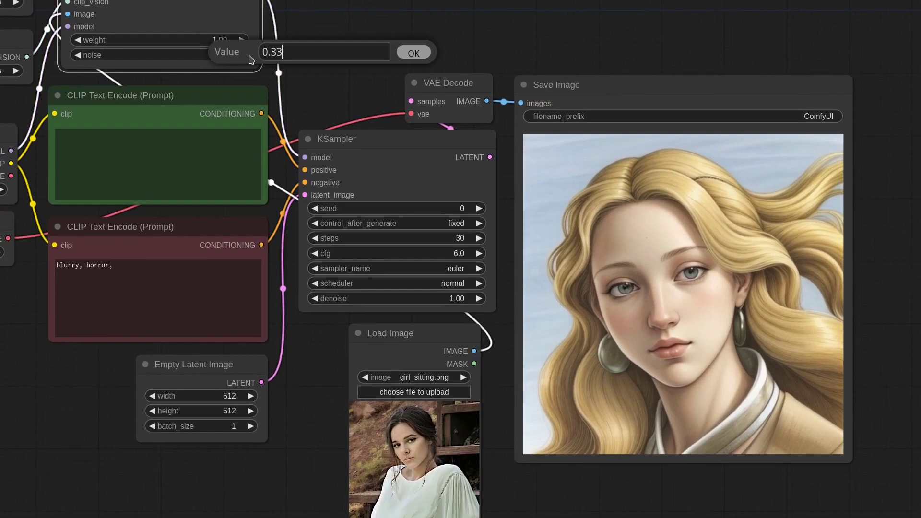
pyautogui.click(412, 51)
pyautogui.moveTo(218, 55); pyautogui.dragTo(88, 53)
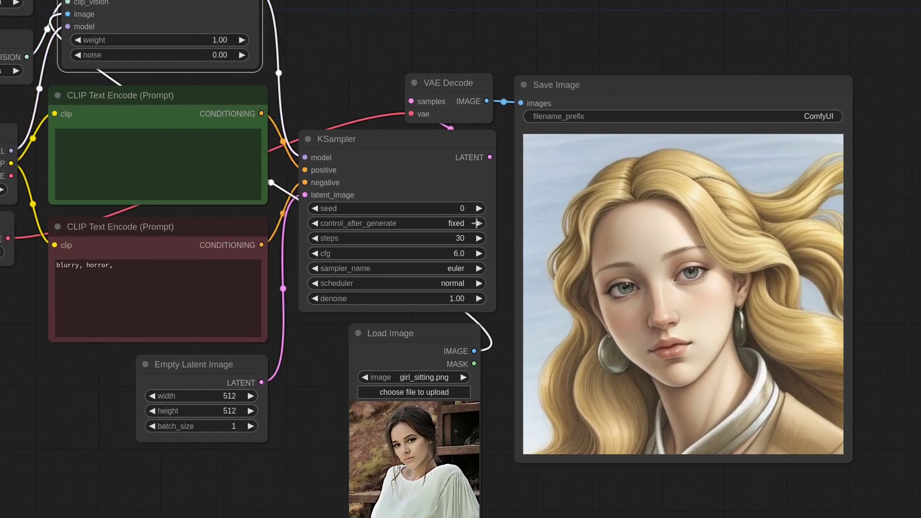
pyautogui.hotkey('ctrl', 'Return')
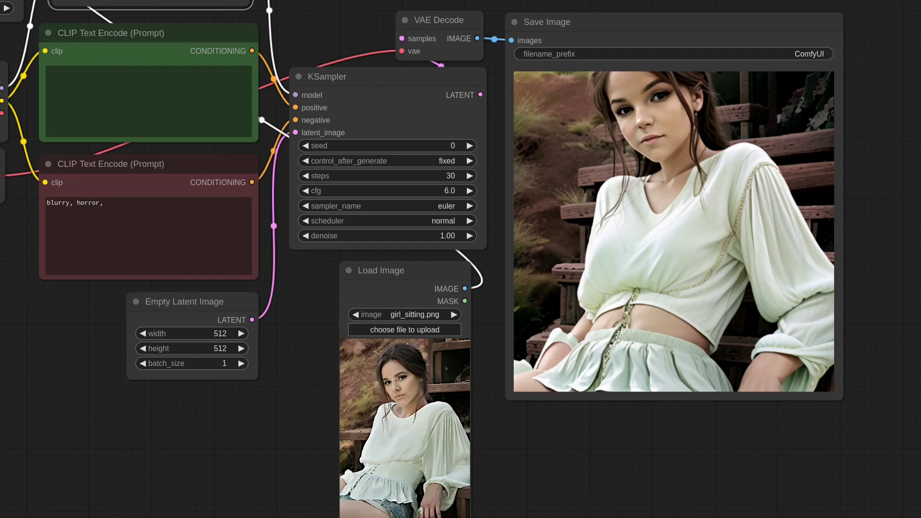
# Add a Prepare Image For Clip Vision node and place it below the Empty Latent Image node.
pyautogui.moveTo(412, 271); pyautogui.dragTo(358, 272)
pyautogui.scroll(-3, 455, 337)
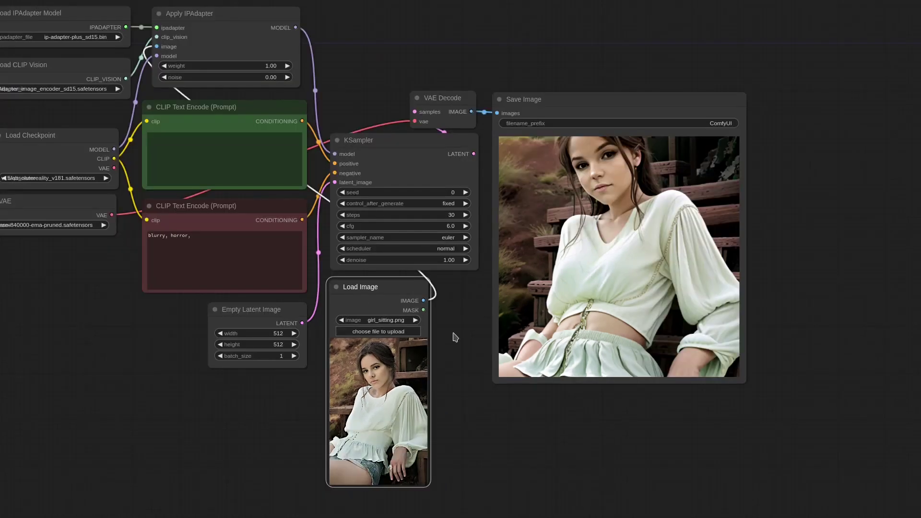
pyautogui.scroll(-1, 454, 337)
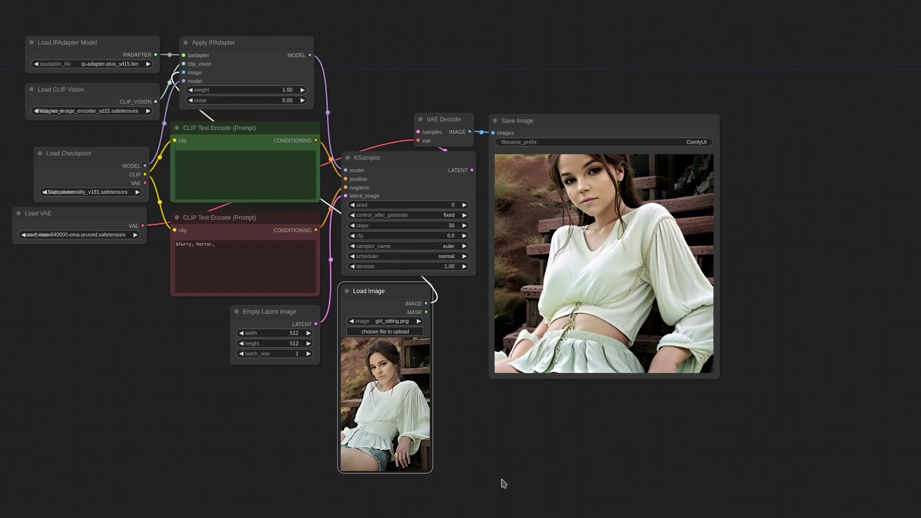
pyautogui.doubleClick(486, 422)
pyautogui.write('prepim')
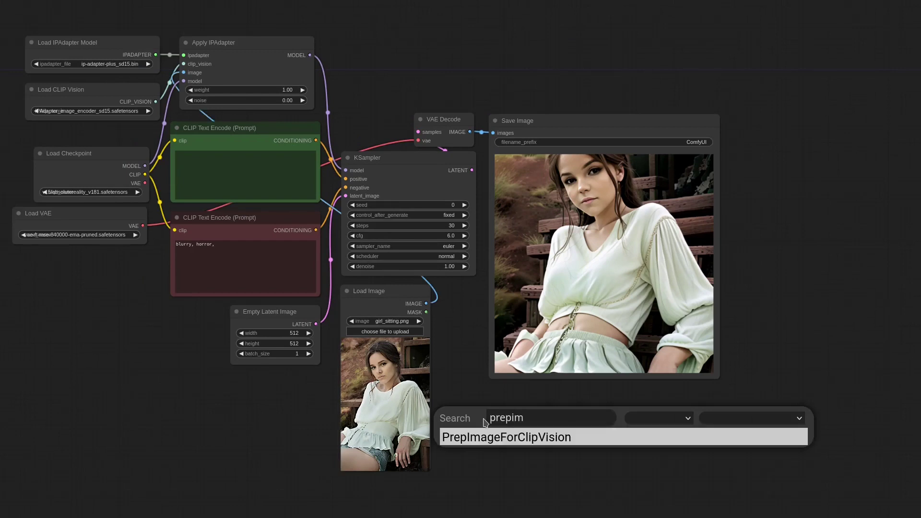
pyautogui.press('Return')
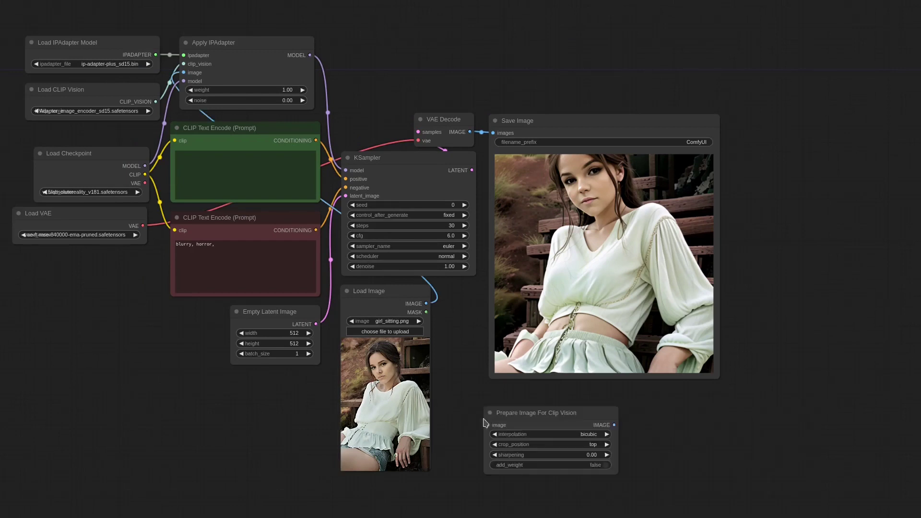
pyautogui.moveTo(566, 410); pyautogui.dragTo(258, 396)
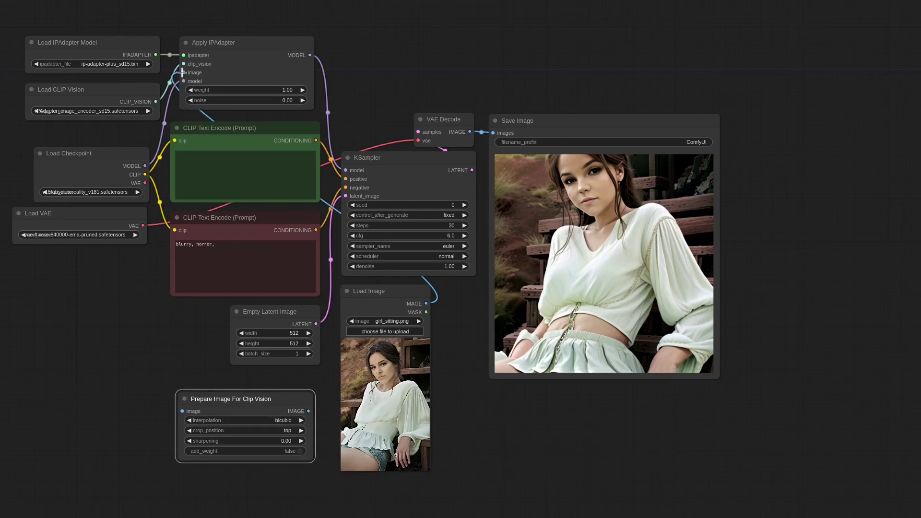
# Move the Load Image link from Apply IPAdapter to the Prepare Image For Clip Vision input and arrange the two nodes side by side.
pyautogui.moveTo(185, 73); pyautogui.dragTo(184, 411)
pyautogui.moveTo(399, 290); pyautogui.dragTo(137, 337)
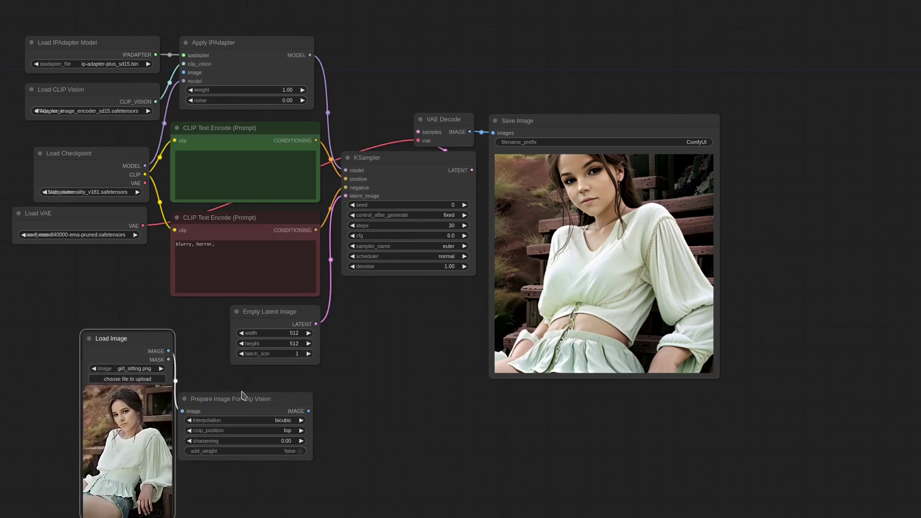
pyautogui.moveTo(245, 402); pyautogui.dragTo(263, 385)
# Connect the prepared image, with crop position top, to the Apply IPAdapter image input and generate the image.
pyautogui.scroll(1, 273, 469)
pyautogui.scroll(5, 273, 469)
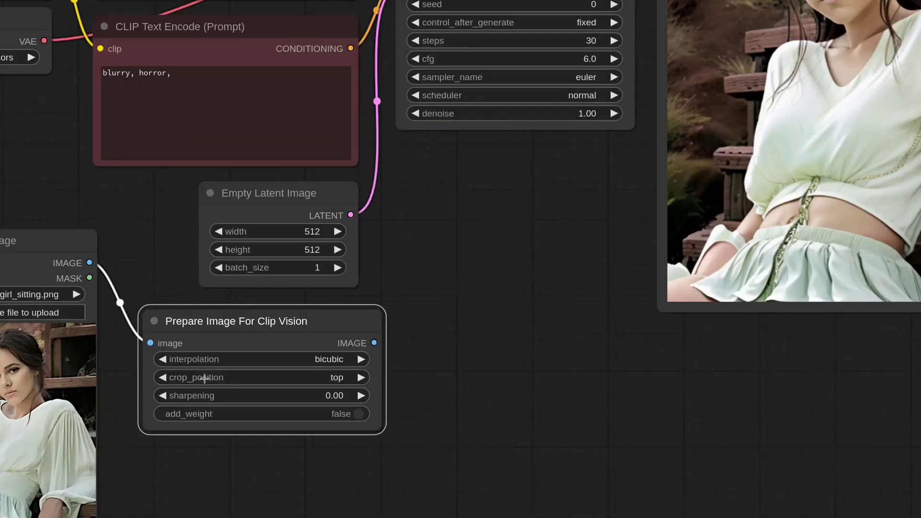
pyautogui.click(225, 381)
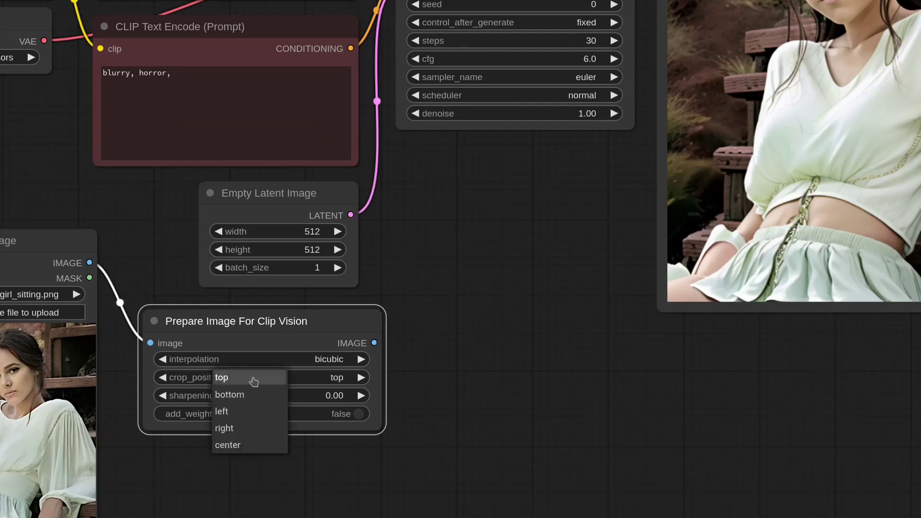
pyautogui.moveTo(239, 323); pyautogui.dragTo(278, 332)
pyautogui.scroll(-5, 309, 466)
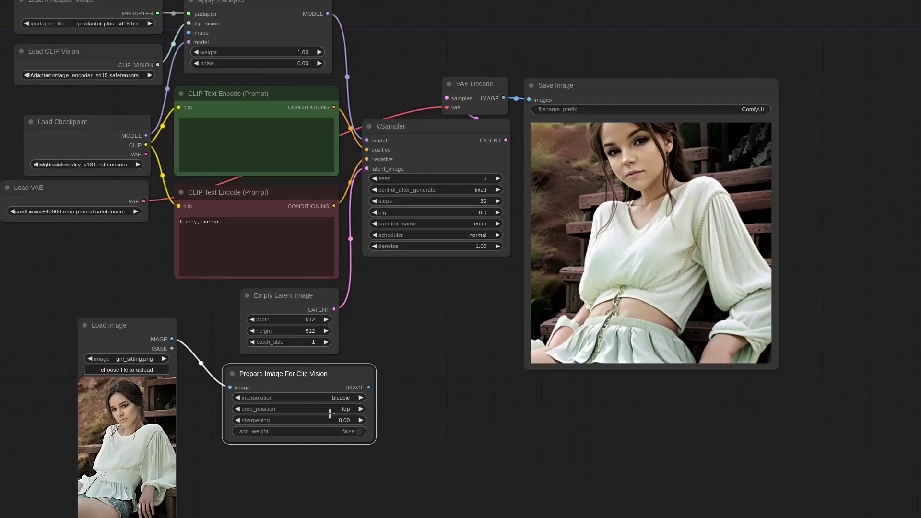
pyautogui.moveTo(369, 387); pyautogui.dragTo(189, 33)
pyautogui.hotkey('ctrl', 'Return')
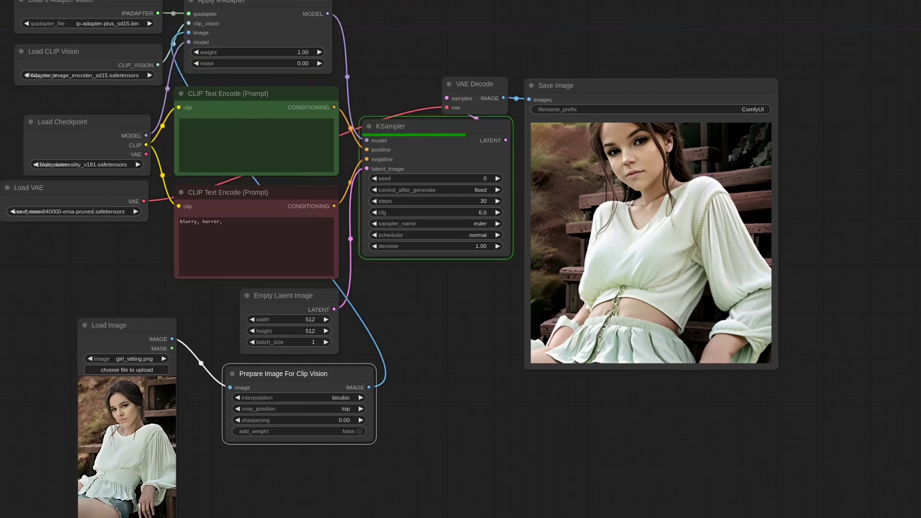
pyautogui.moveTo(474, 402); pyautogui.dragTo(440, 421)
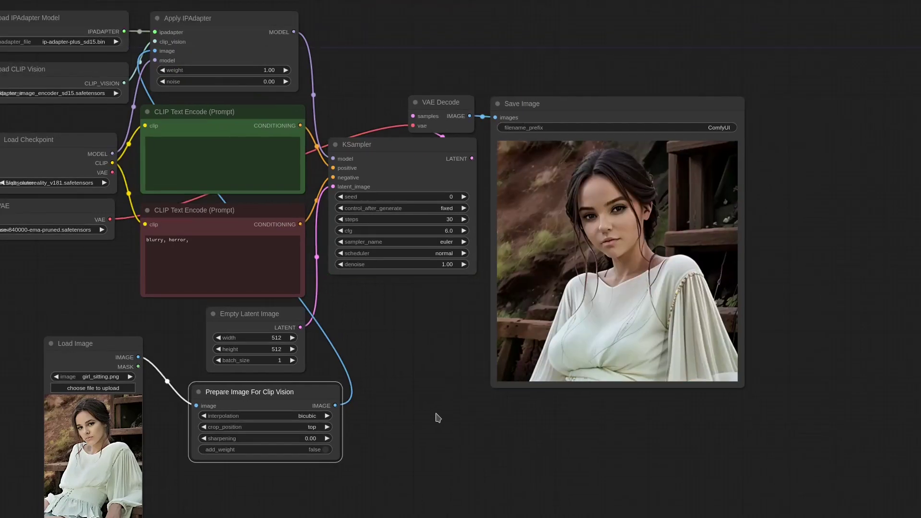
pyautogui.moveTo(573, 105); pyautogui.dragTo(580, 95)
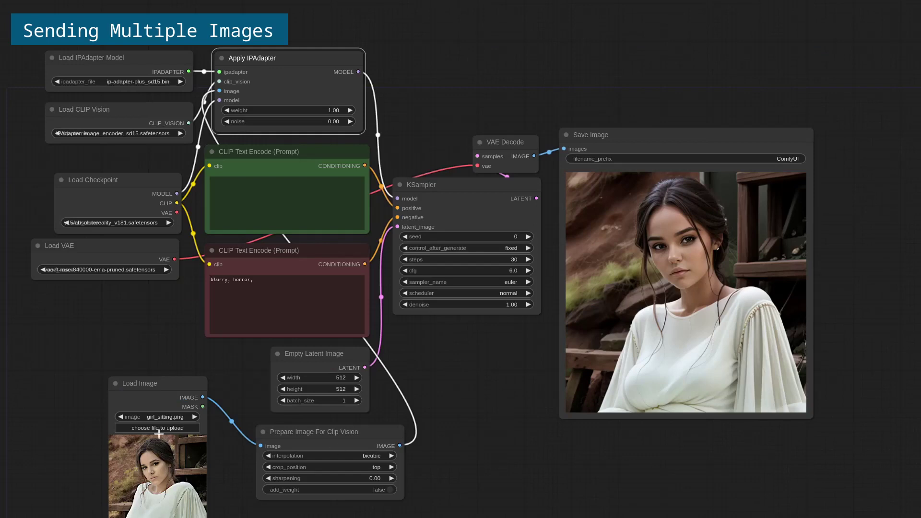
# Duplicate the Load Image node and load cwf_portrait.jpg in the copy.
pyautogui.moveTo(155, 384); pyautogui.dragTo(70, 325)
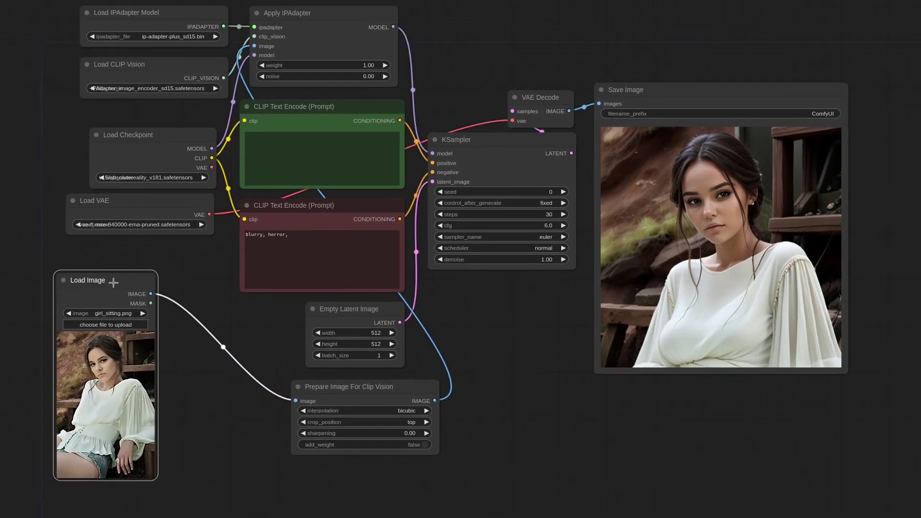
pyautogui.moveTo(113, 282); pyautogui.dragTo(226, 352)
pyautogui.click(240, 383)
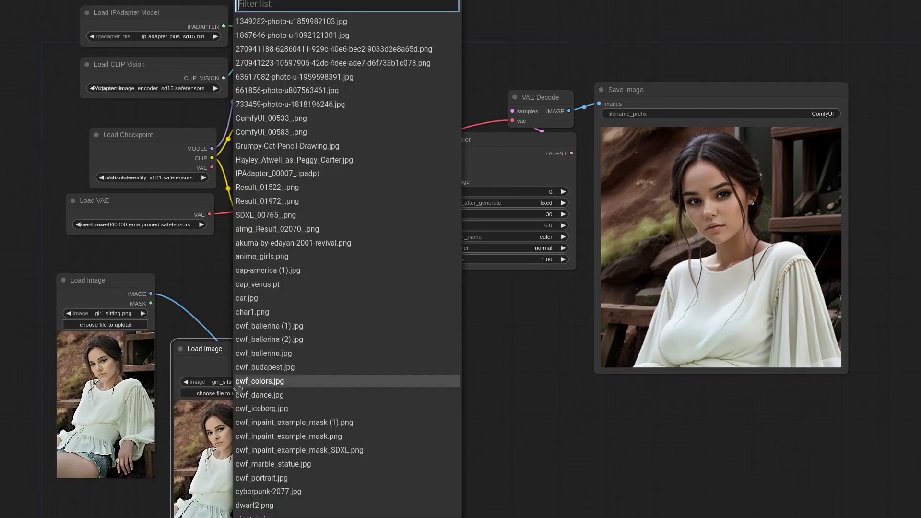
pyautogui.write('portr')
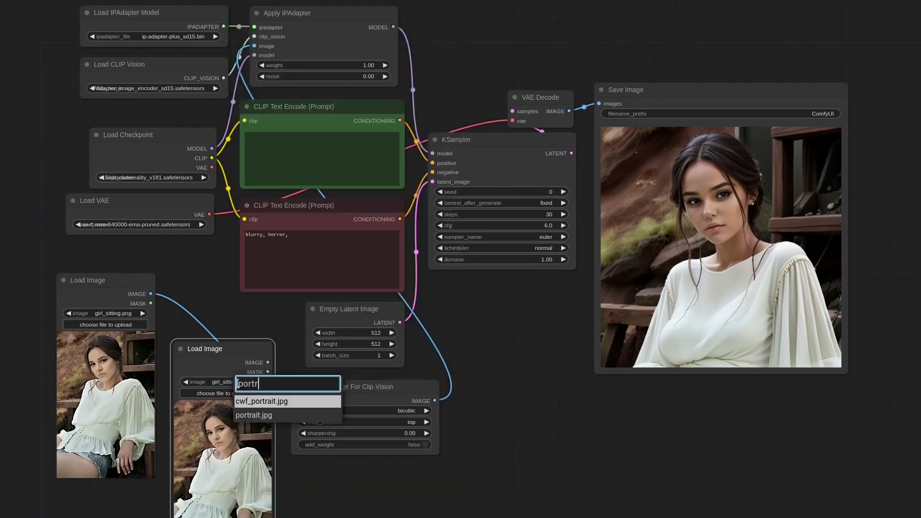
pyautogui.press('Return')
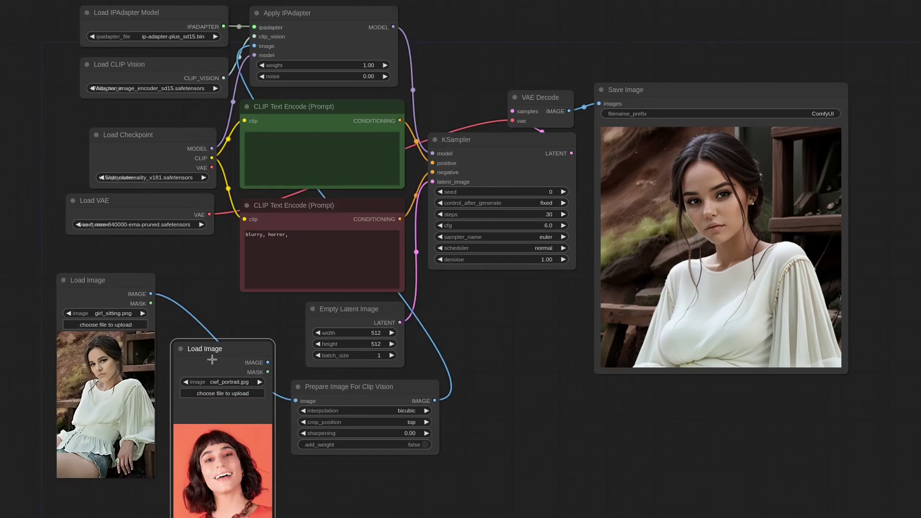
# Space the two Load Image nodes apart and add a Batch Images node below Prepare Image For Clip Vision.
pyautogui.moveTo(127, 282); pyautogui.dragTo(119, 266)
pyautogui.moveTo(220, 349); pyautogui.dragTo(197, 401)
pyautogui.doubleClick(345, 502)
pyautogui.write('batch')
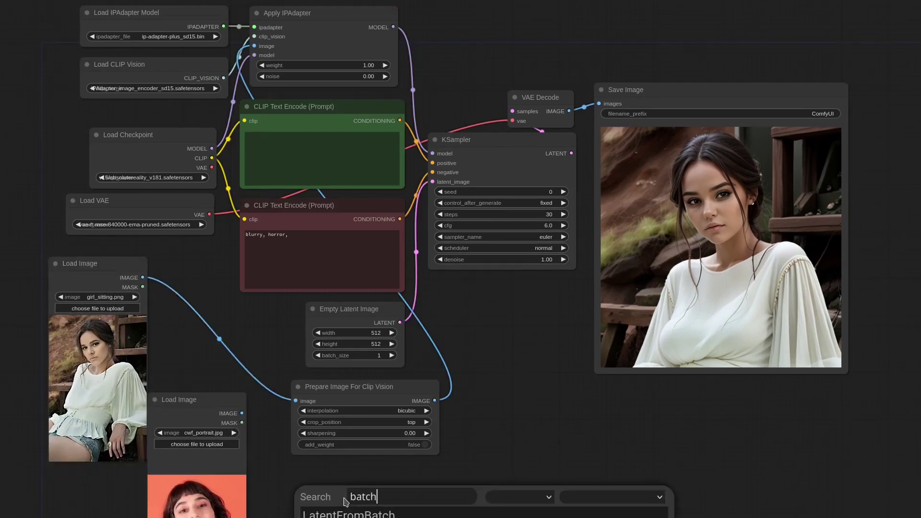
pyautogui.press('Down')
pyautogui.press('Return')
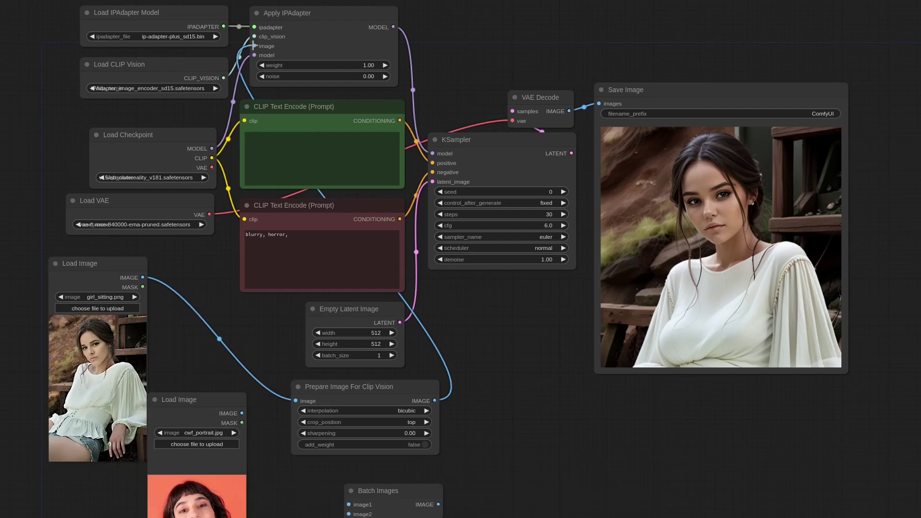
# Batch the prepared image as image1 with the portrait as image2, feeding the batch into Apply IPAdapter to generate the image.
pyautogui.moveTo(253, 45); pyautogui.dragTo(349, 505)
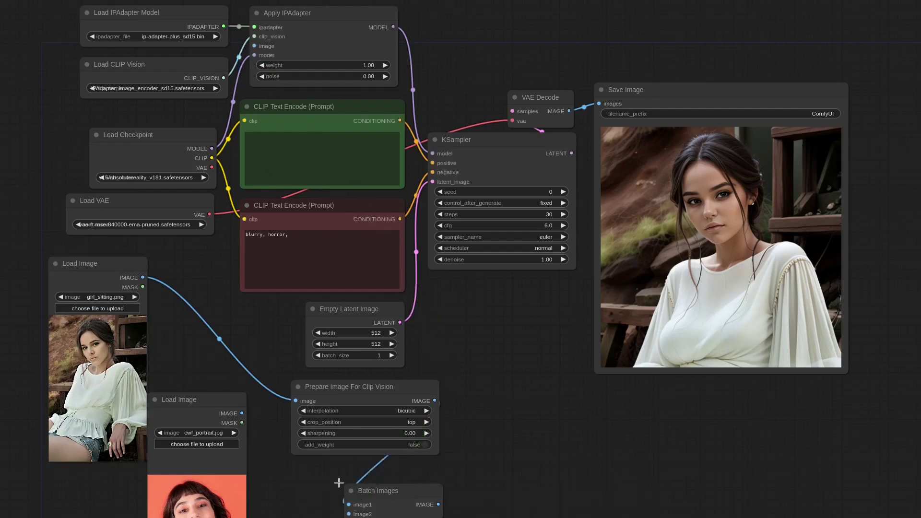
pyautogui.moveTo(242, 413); pyautogui.dragTo(349, 514)
pyautogui.moveTo(438, 502); pyautogui.dragTo(255, 45)
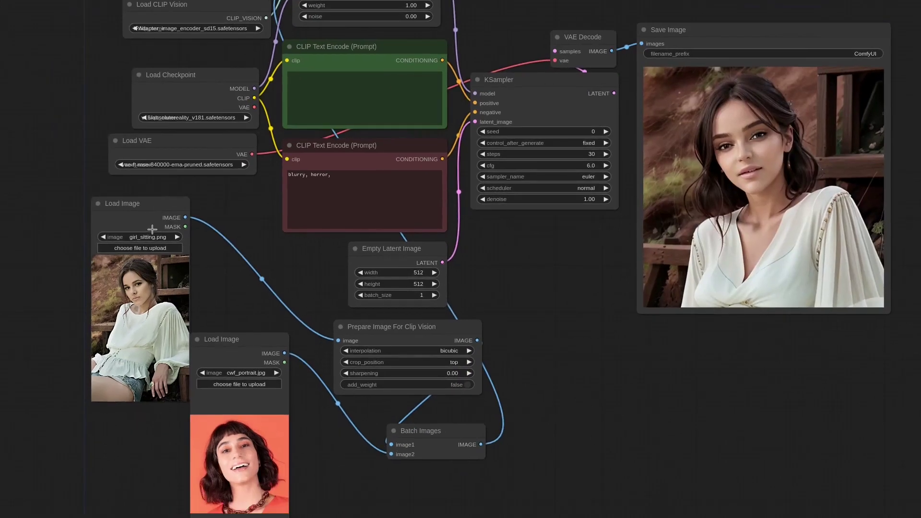
# Line up the two Load Image nodes side by side and add a copy below the portrait node with woman.png loaded.
pyautogui.moveTo(155, 206); pyautogui.dragTo(141, 321)
pyautogui.moveTo(231, 346); pyautogui.dragTo(221, 325)
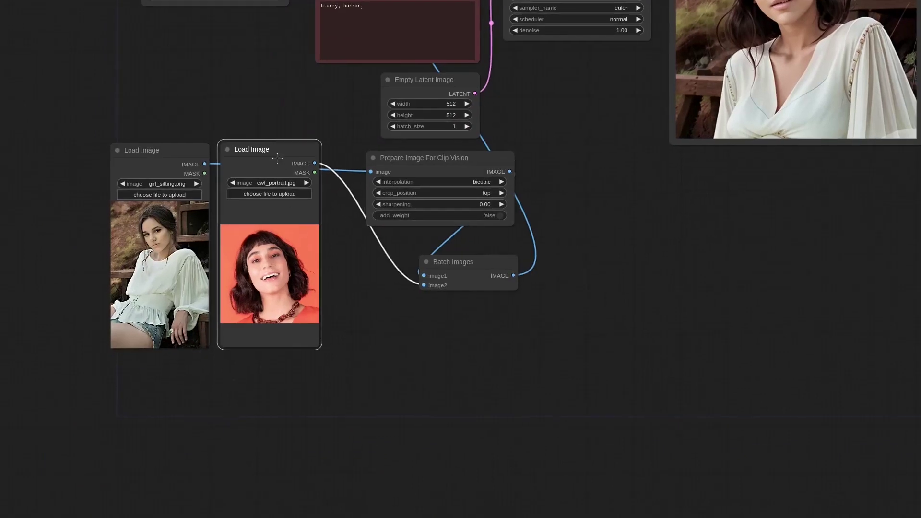
pyautogui.moveTo(278, 158); pyautogui.dragTo(278, 369)
pyautogui.click(279, 393)
pyautogui.write('wom')
pyautogui.press('Return')
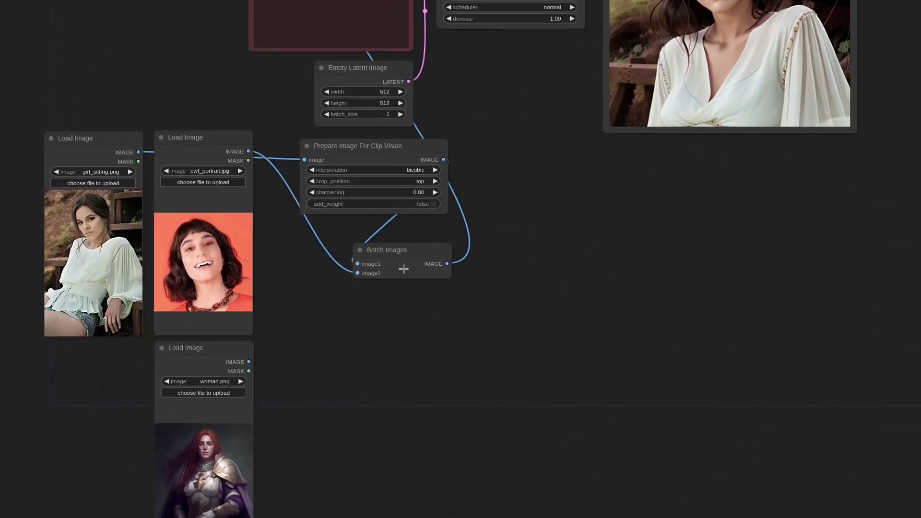
# Add a second Batch Images node combining the first batch as image1 with woman.png as image2.
pyautogui.moveTo(404, 269); pyautogui.dragTo(395, 305)
pyautogui.moveTo(249, 362); pyautogui.dragTo(354, 323)
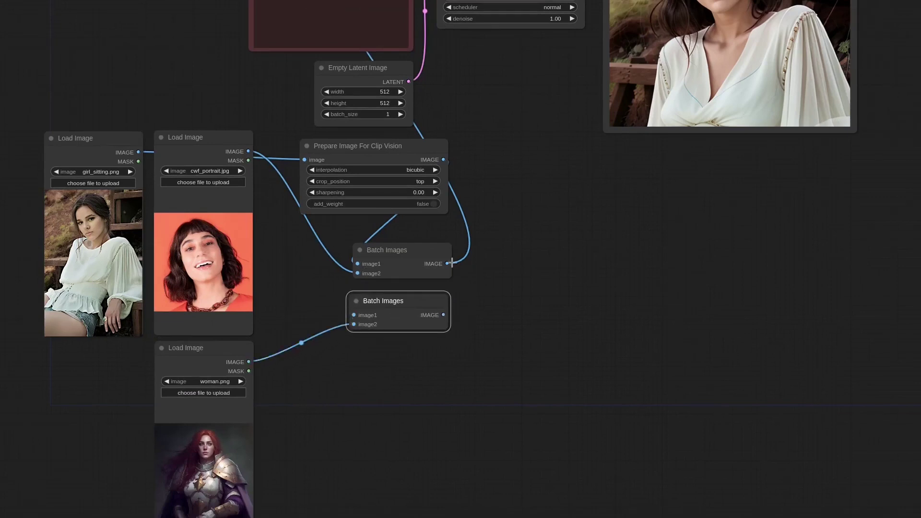
pyautogui.moveTo(382, 315); pyautogui.dragTo(356, 315)
# Feed the second Batch Images output into Apply IPAdapter's image input and generate the image from the three references.
pyautogui.moveTo(524, 281); pyautogui.dragTo(449, 489)
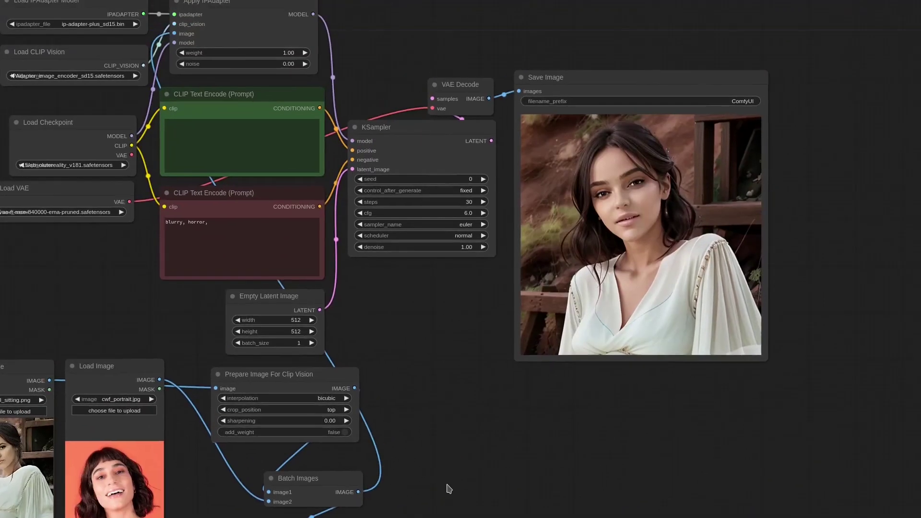
pyautogui.moveTo(419, 363); pyautogui.dragTo(426, 401)
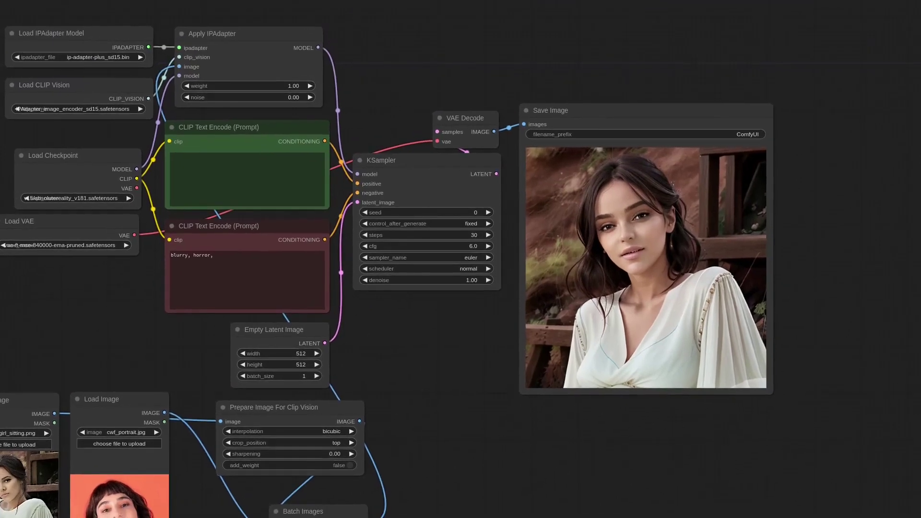
pyautogui.moveTo(366, 517); pyautogui.dragTo(188, 66)
pyautogui.moveTo(531, 41); pyautogui.dragTo(335, 82)
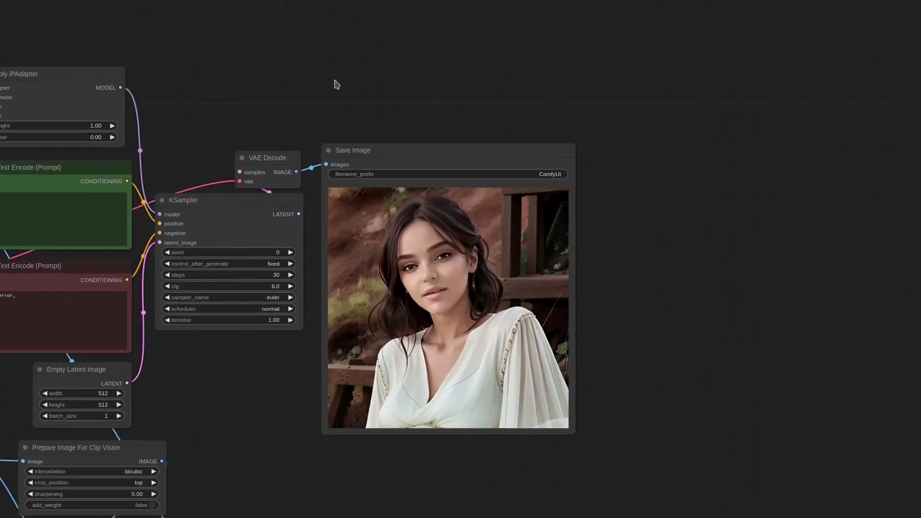
pyautogui.hotkey('ctrl', 'Return')
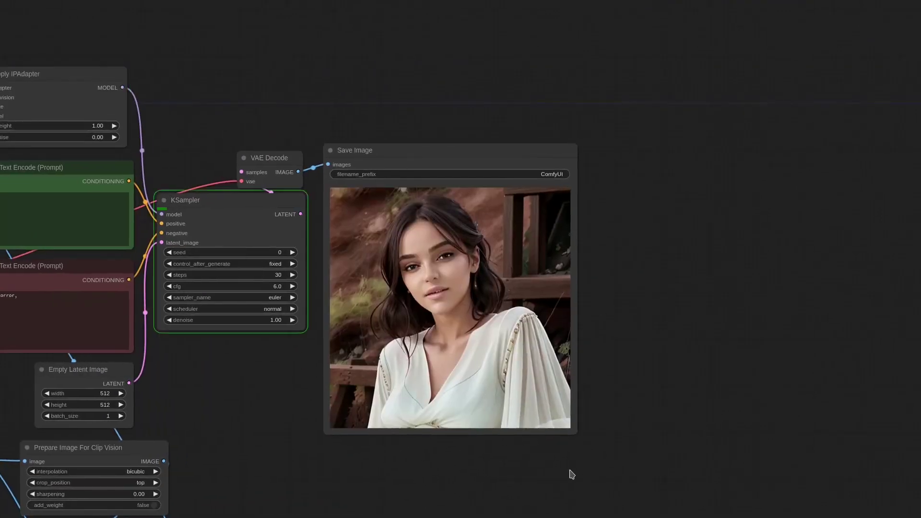
pyautogui.scroll(-3, 257, 401)
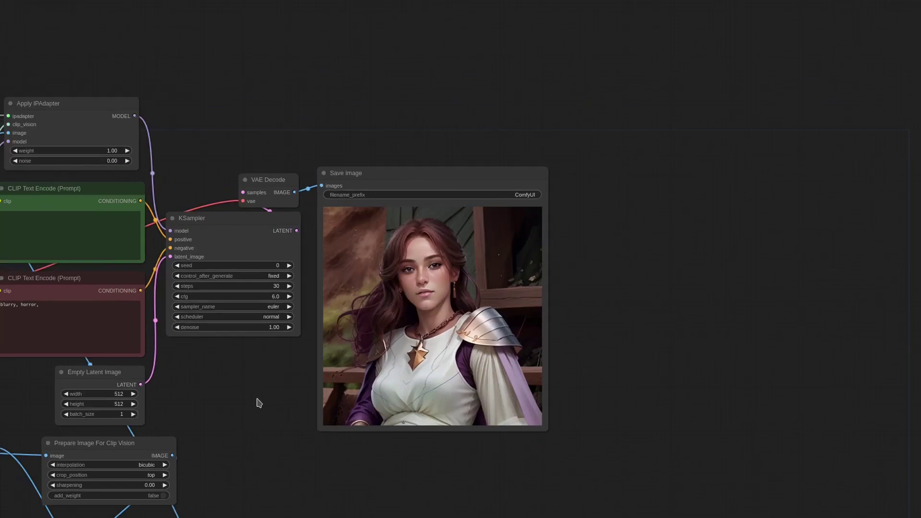
# Shift the girl_sitting.png and cwf_portrait.jpg Load Image nodes upward, away from the woman.png node.
pyautogui.moveTo(243, 385); pyautogui.dragTo(350, 259)
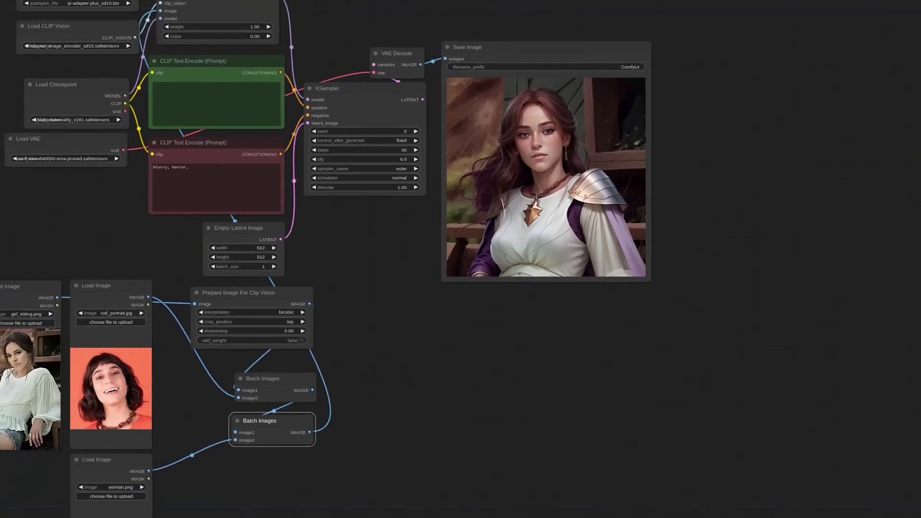
pyautogui.moveTo(1, 287); pyautogui.dragTo(4, 218)
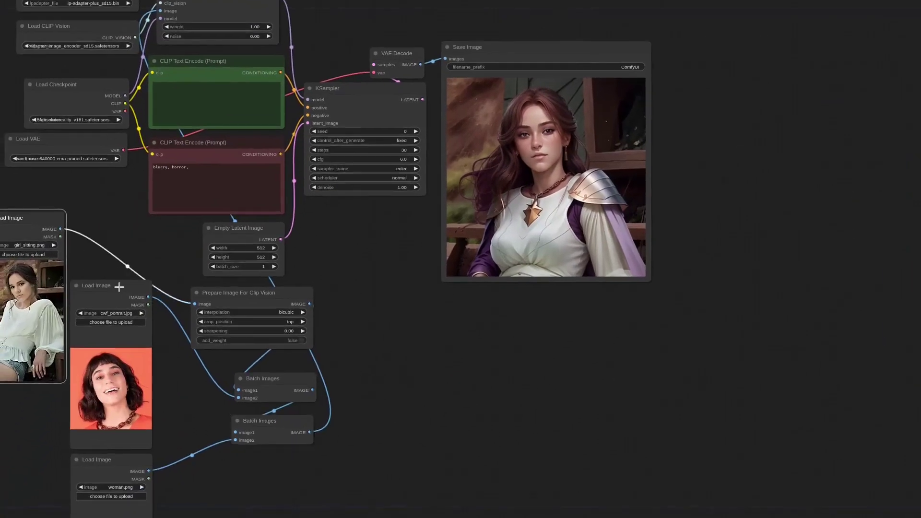
pyautogui.moveTo(117, 283); pyautogui.dragTo(125, 220)
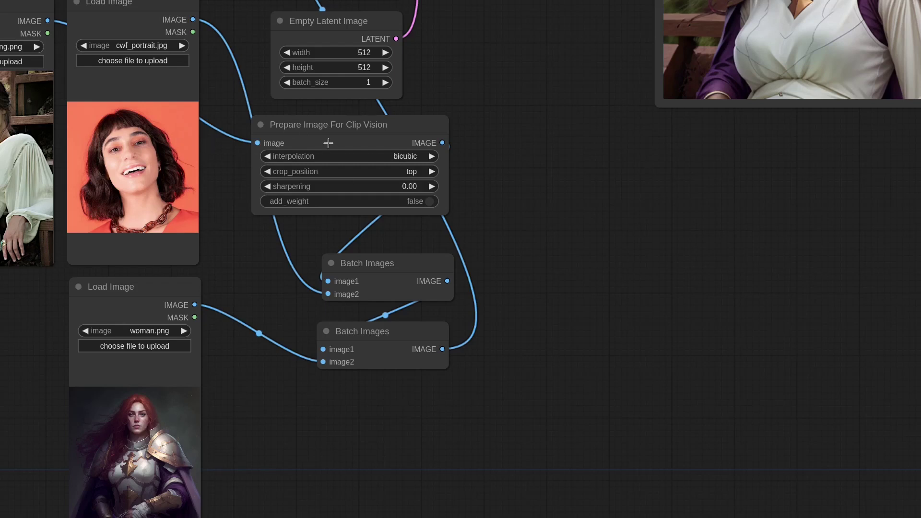
# Duplicate Prepare Image For Clip Vision below the batch nodes and route cwf_portrait.jpg through the copy into the first batch's image2.
pyautogui.moveTo(323, 121); pyautogui.dragTo(327, 405)
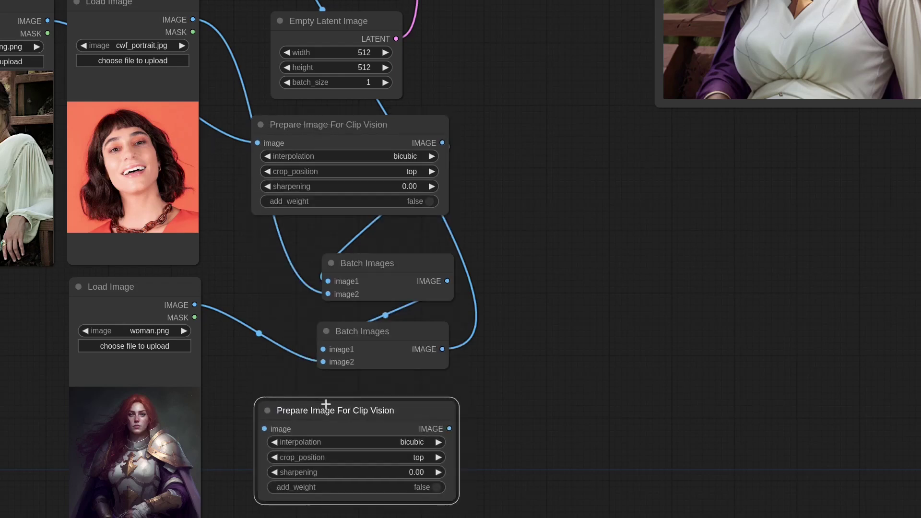
pyautogui.scroll(-2, 265, 328)
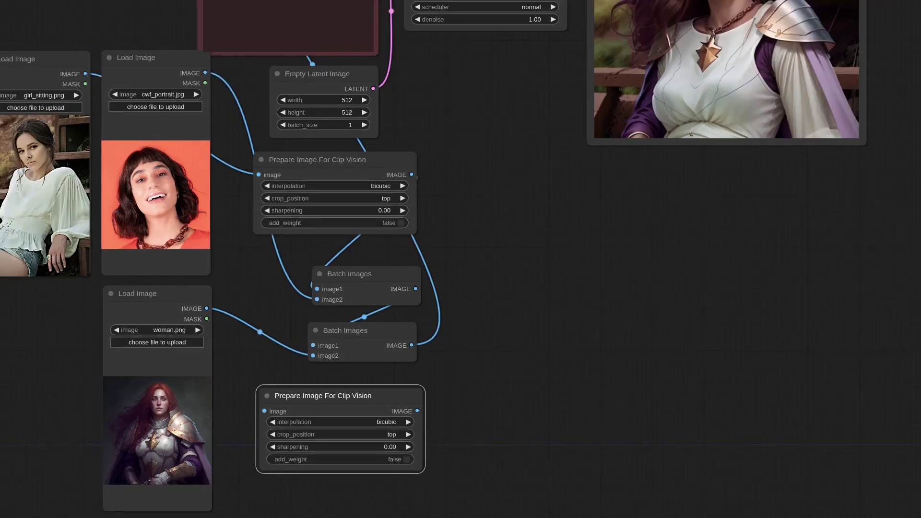
pyautogui.scroll(2, 388, 508)
pyautogui.scroll(-2, 257, 284)
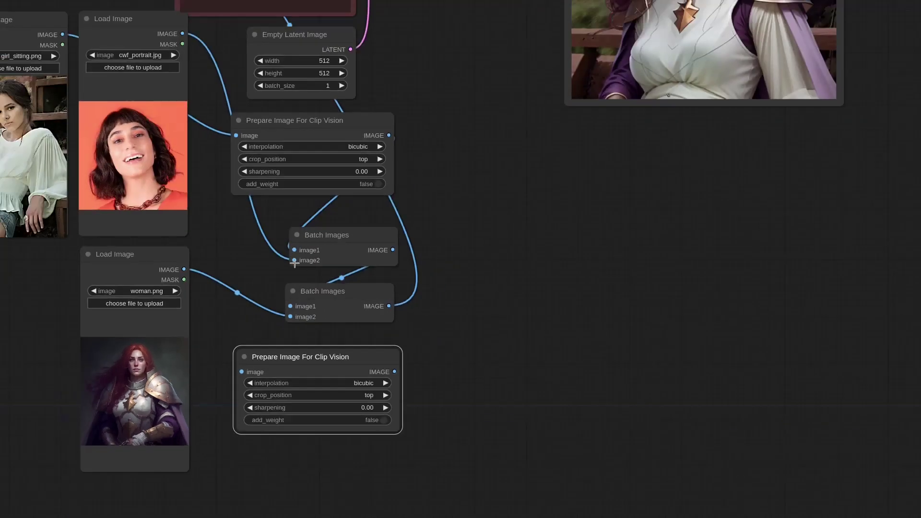
pyautogui.moveTo(296, 260); pyautogui.dragTo(241, 372)
pyautogui.moveTo(394, 372); pyautogui.dragTo(294, 260)
# Narrow the portrait's Prepare Image For Clip Vision node, set its interpolation to lanczos and place it beside the original Prepare node.
pyautogui.moveTo(393, 439); pyautogui.dragTo(357, 437)
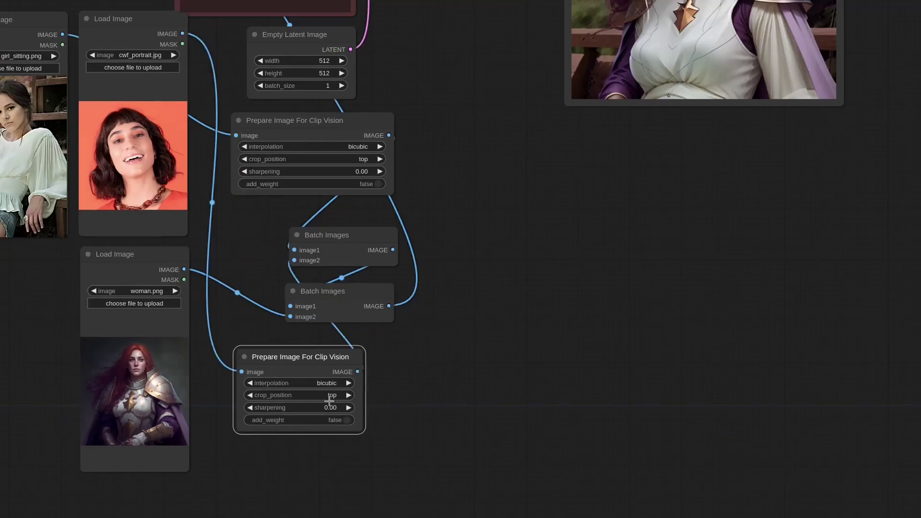
pyautogui.click(317, 383)
pyautogui.click(353, 455)
pyautogui.scroll(-5, 534, 314)
pyautogui.scroll(9, 475, 137)
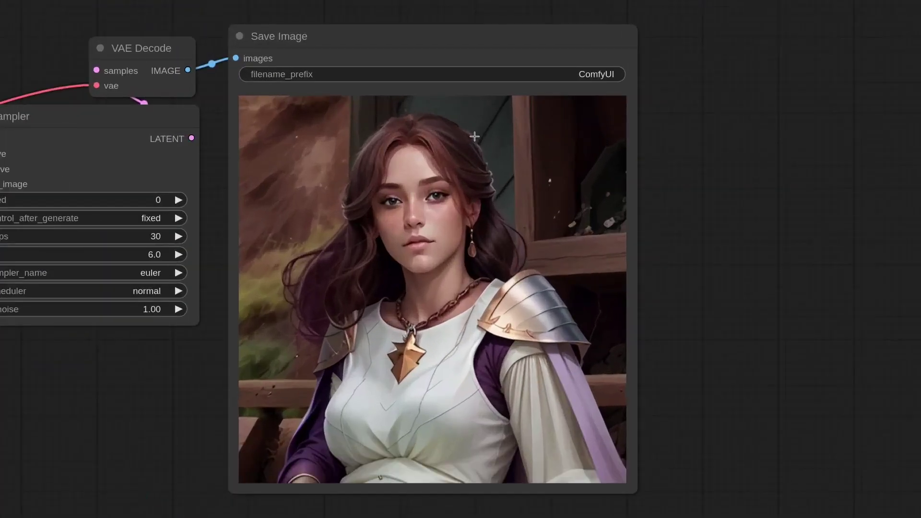
pyautogui.scroll(-9, 475, 136)
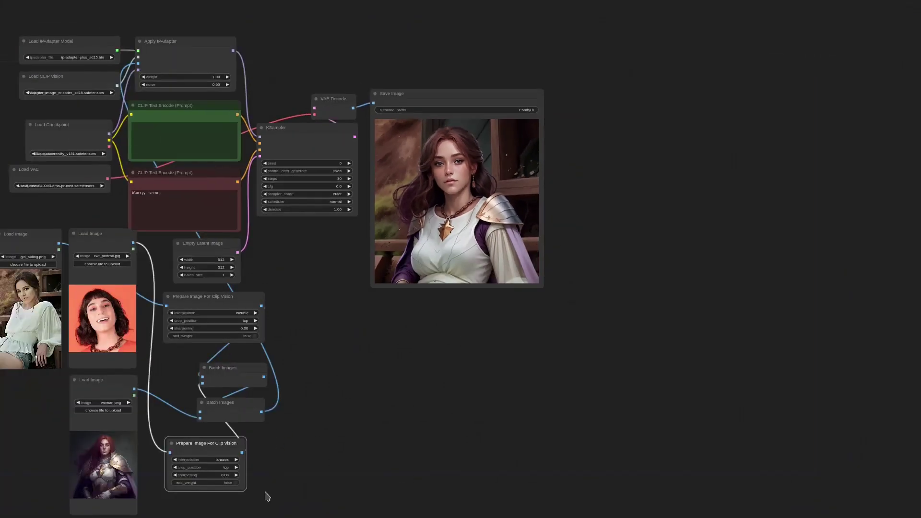
pyautogui.moveTo(197, 444); pyautogui.dragTo(301, 272)
pyautogui.scroll(1, 161, 429)
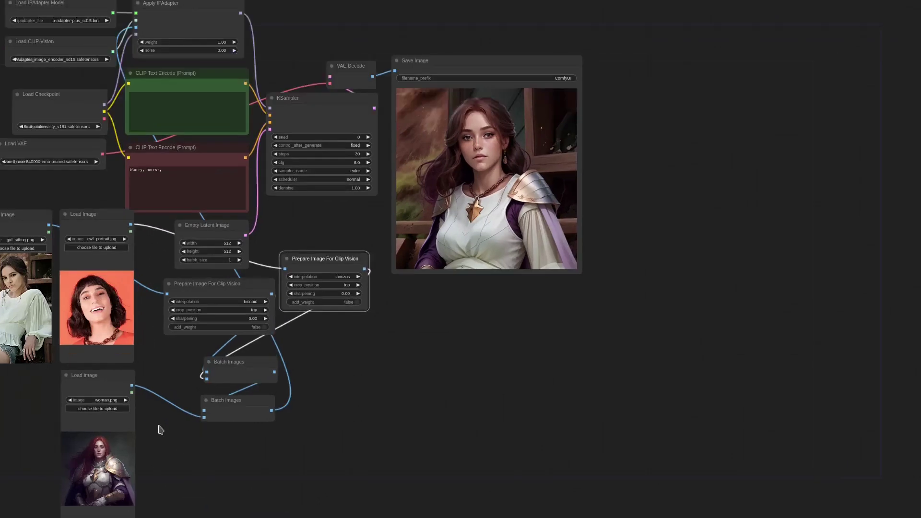
# Duplicate the lanczos Prepare Image For Clip Vision node and route woman.png through the copy into the second batch's image2.
pyautogui.scroll(5, 160, 429)
pyautogui.keyDown('alt'); pyautogui.moveTo(408, 164); pyautogui.dragTo(238, 456); pyautogui.keyUp('alt')
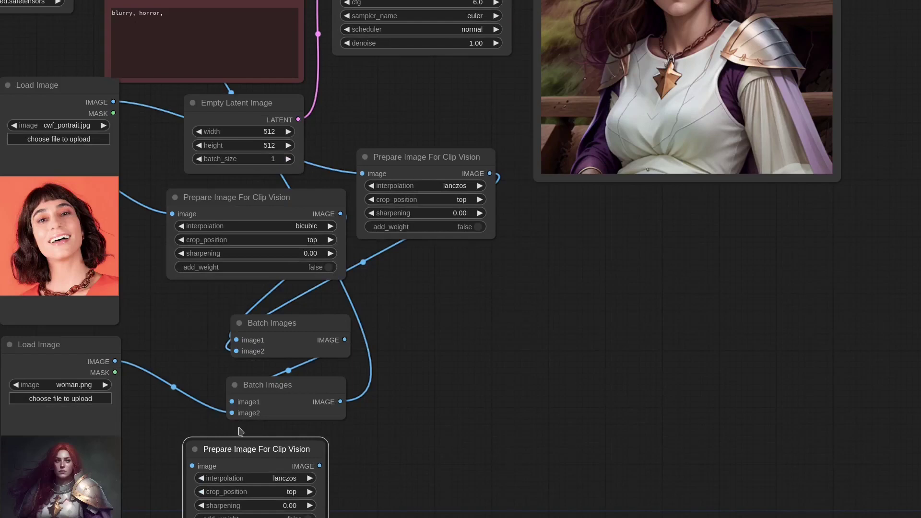
pyautogui.moveTo(232, 414); pyautogui.dragTo(191, 466)
pyautogui.moveTo(314, 381); pyautogui.dragTo(476, 369)
pyautogui.moveTo(319, 466); pyautogui.dragTo(394, 402)
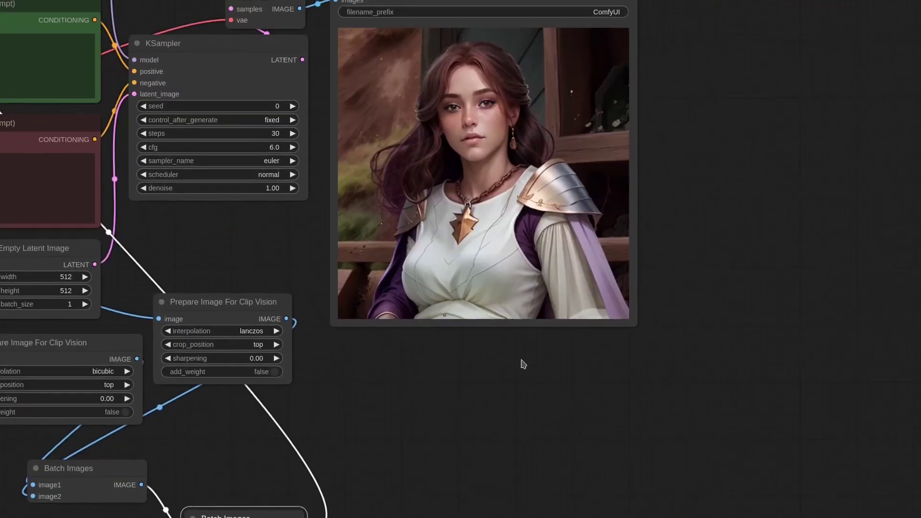
# Generate the image with all three references prepared for CLIP Vision and examine the face and armour details.
pyautogui.hotkey('ctrl', 'Return')
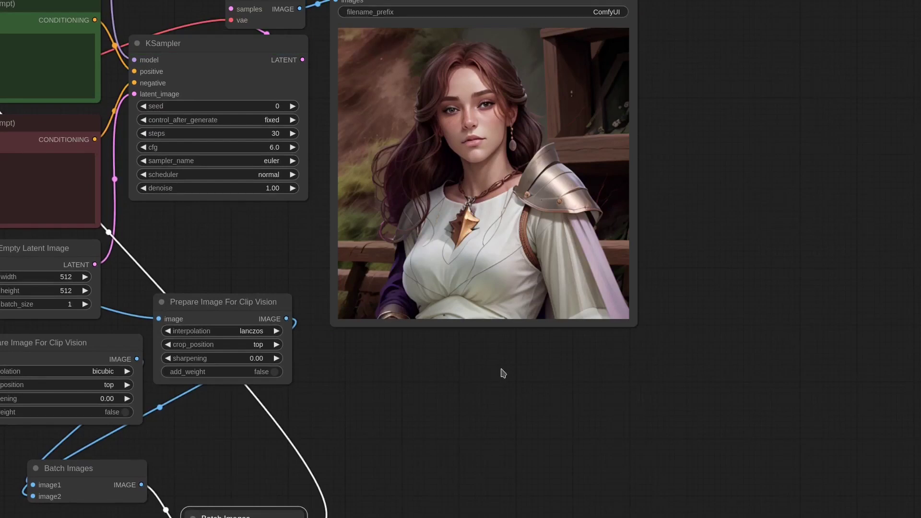
pyautogui.scroll(-5, 500, 373)
pyautogui.scroll(5, 431, 457)
pyautogui.scroll(3, 360, 328)
pyautogui.scroll(1, 370, 315)
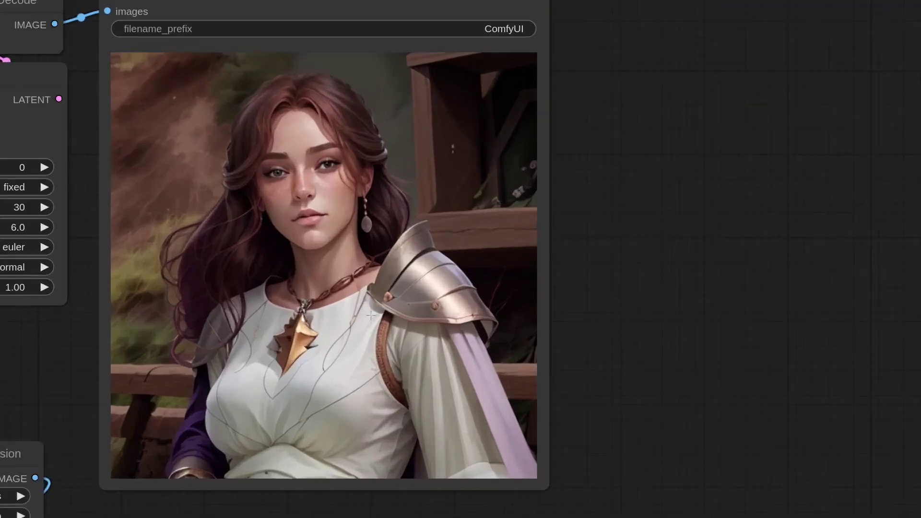
pyautogui.scroll(-9, 345, 342)
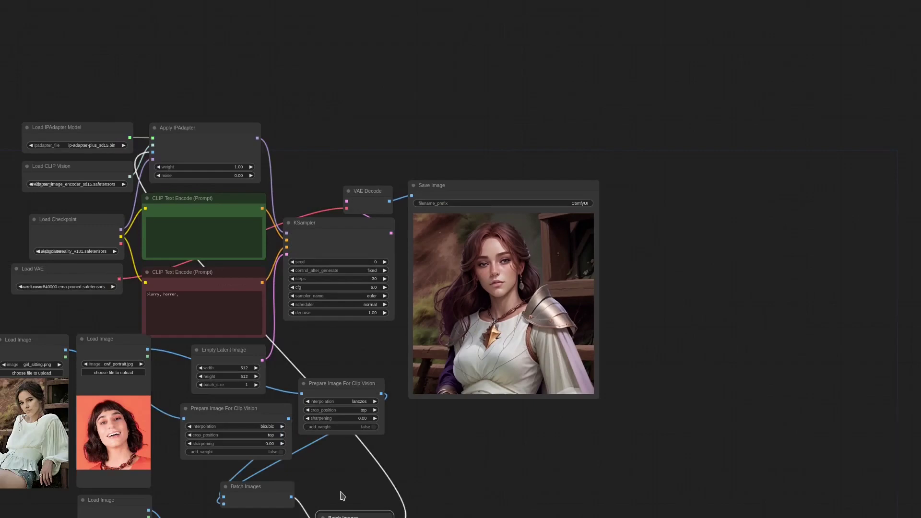
# Narrow the bicubic Prepare Image For Clip Vision node and set its sharpening to 0.15.
pyautogui.moveTo(368, 488); pyautogui.dragTo(366, 416)
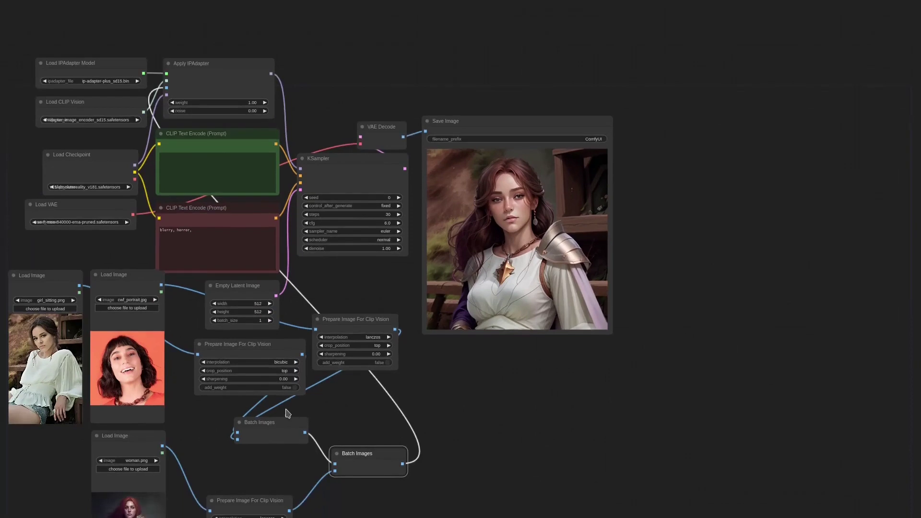
pyautogui.scroll(7, 274, 410)
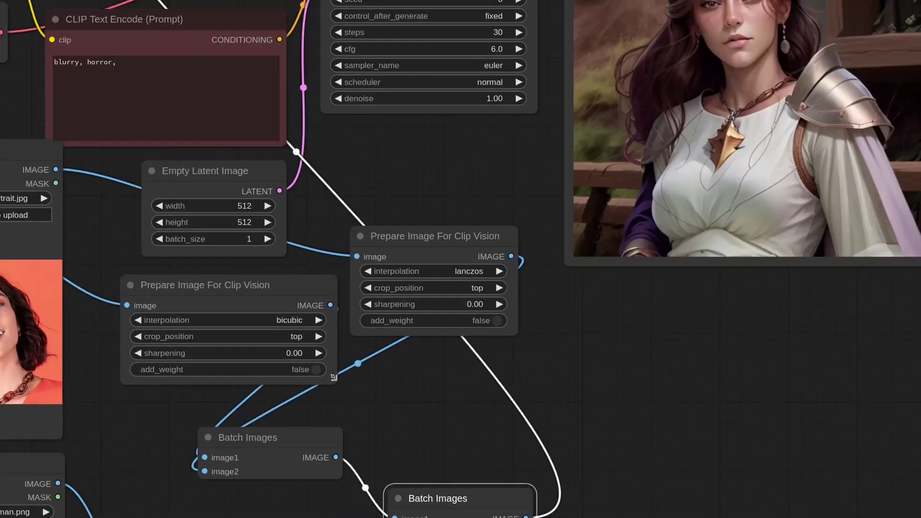
pyautogui.moveTo(337, 383); pyautogui.dragTo(230, 339)
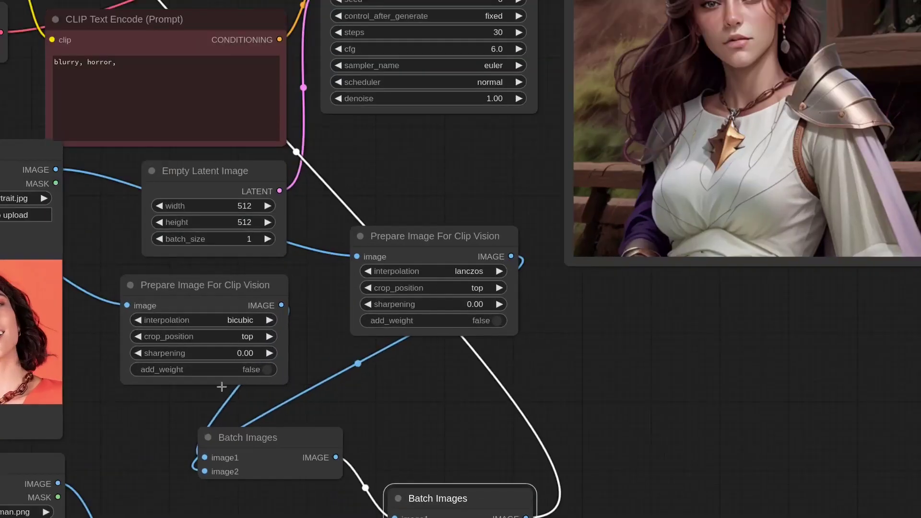
pyautogui.scroll(2, 139, 429)
pyautogui.moveTo(117, 430); pyautogui.dragTo(341, 368)
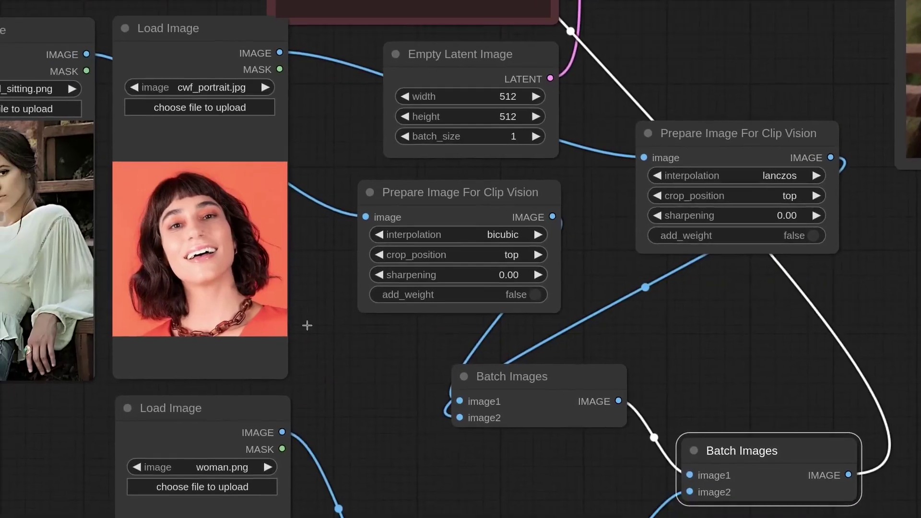
pyautogui.moveTo(581, 277); pyautogui.dragTo(476, 292)
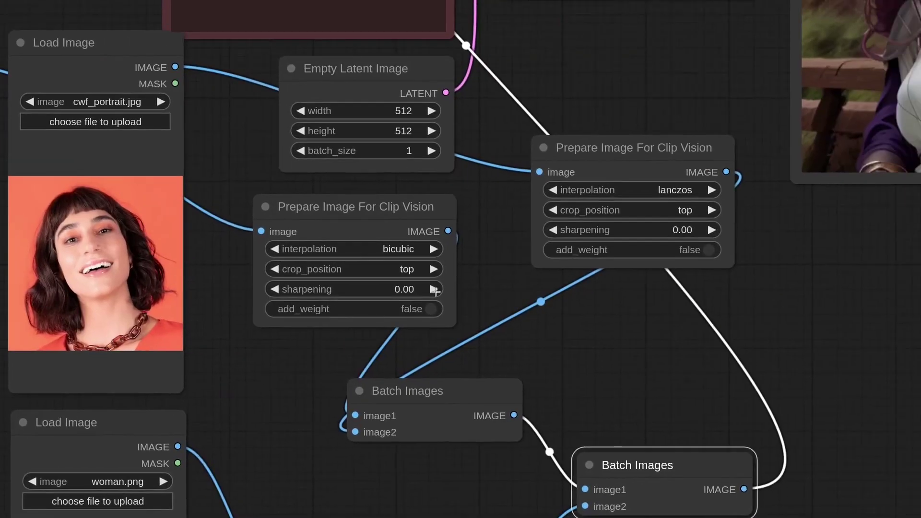
pyautogui.click(434, 289)
pyautogui.click(434, 289)
pyautogui.click(435, 289)
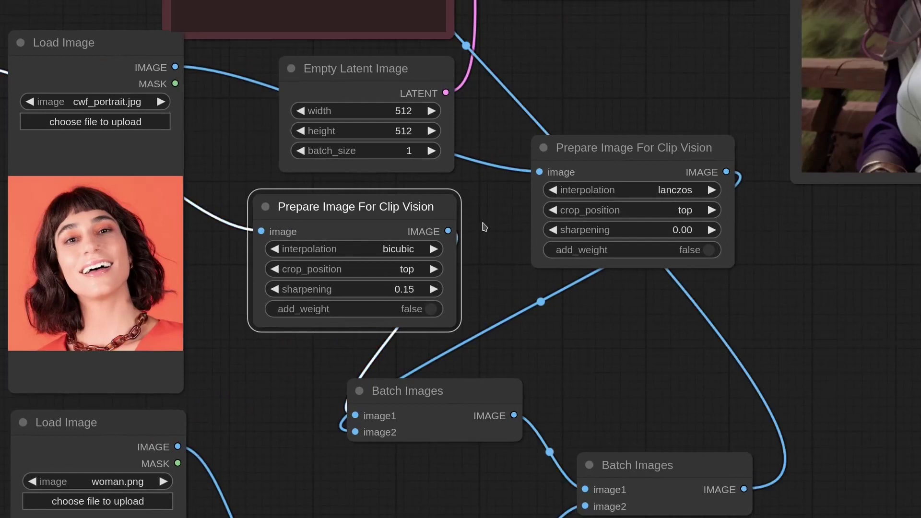
# Raise the sharpening of the portrait's lanczos Prepare Image For Clip Vision node by three increments.
pyautogui.moveTo(606, 379); pyautogui.dragTo(532, 352)
pyautogui.click(634, 203)
pyautogui.click(635, 203)
pyautogui.click(634, 203)
pyautogui.click(415, 466)
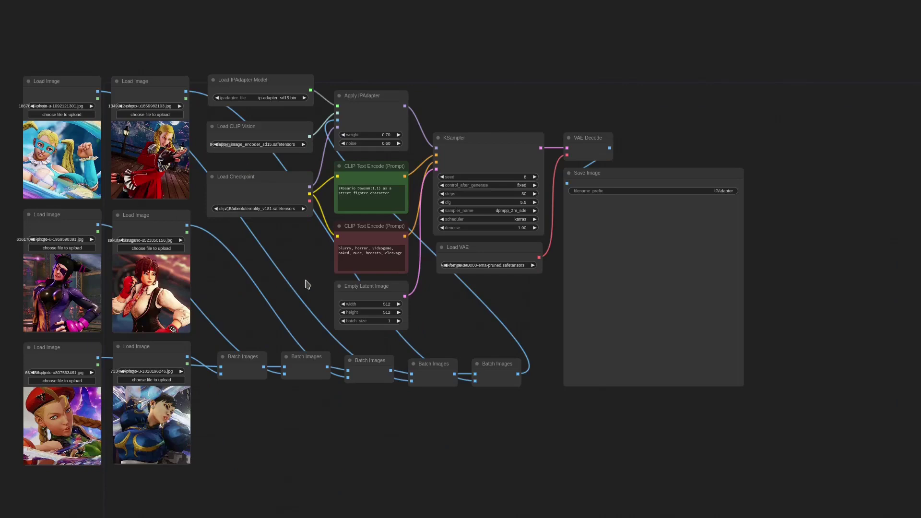
# Generate the street fighter character from the six batched reference images and inspect the picture.
pyautogui.scroll(7, 425, 156)
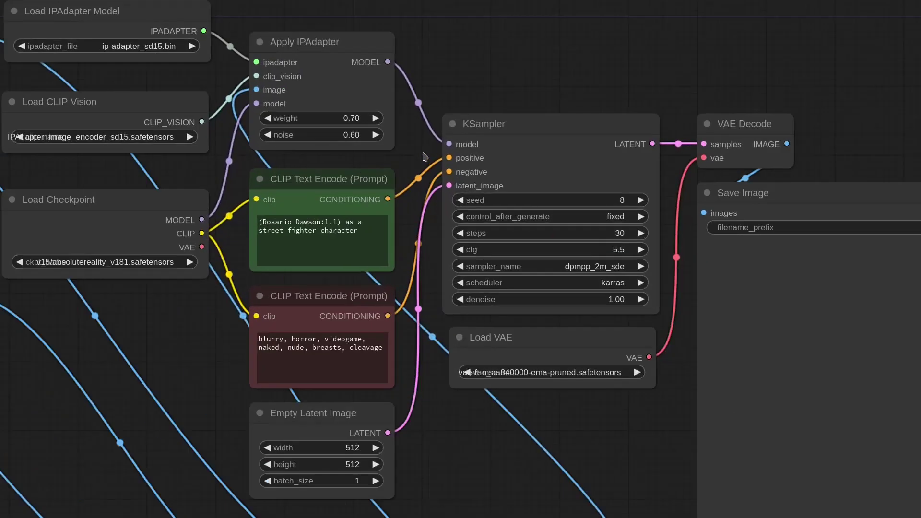
pyautogui.scroll(2, 424, 157)
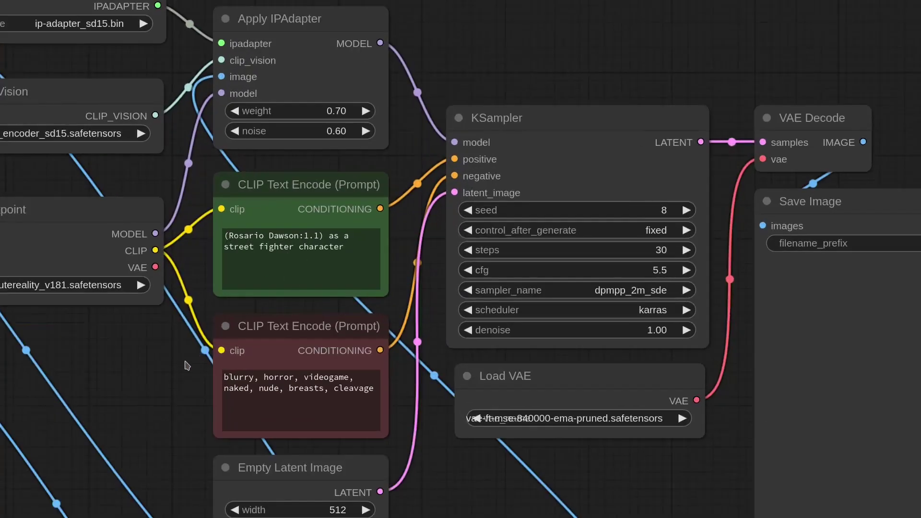
pyautogui.scroll(-8, 187, 365)
pyautogui.moveTo(323, 440); pyautogui.dragTo(450, 342)
pyautogui.hotkey('ctrl', 'Return')
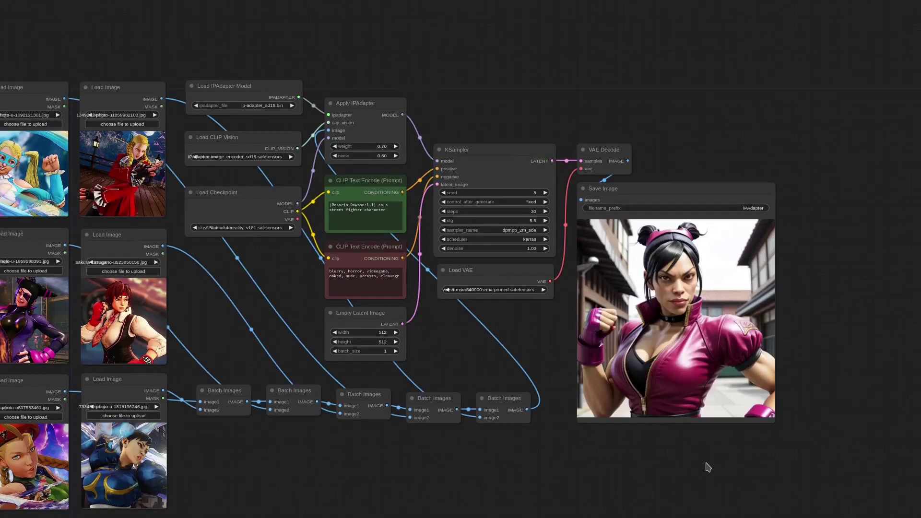
pyautogui.scroll(5, 762, 275)
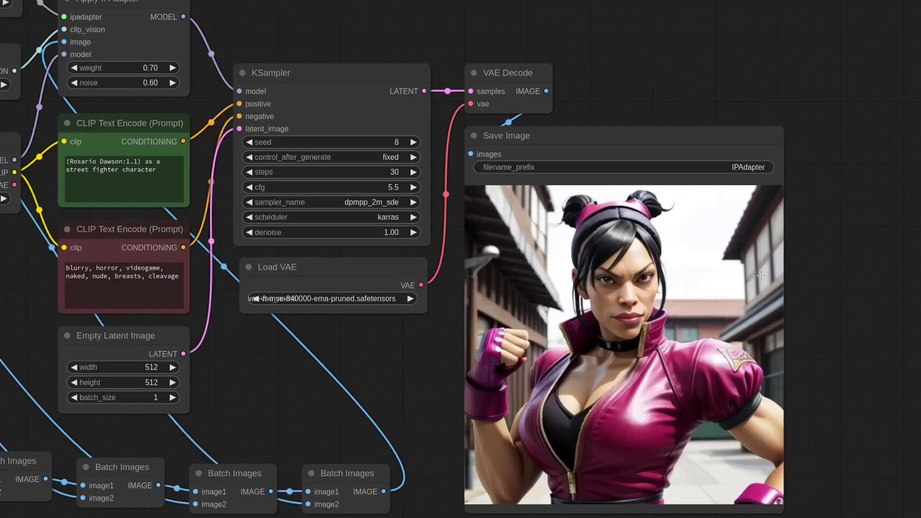
pyautogui.scroll(-5, 762, 276)
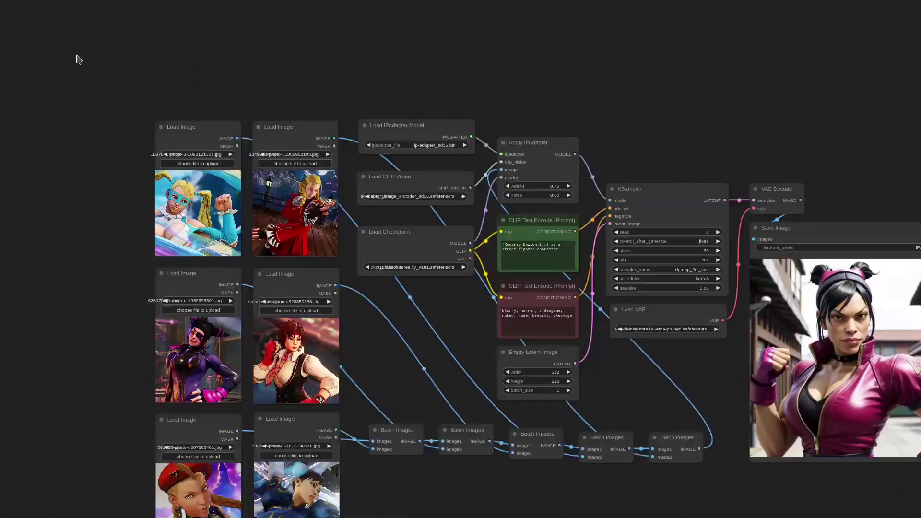
# Delete the upper and lower rows of Load Image nodes, keeping only the middle pair.
pyautogui.moveTo(139, 104); pyautogui.dragTo(360, 260)
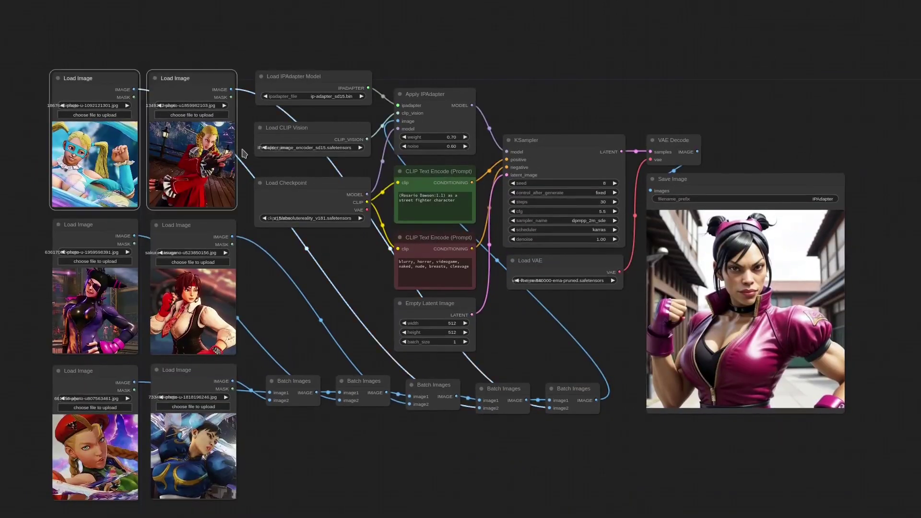
pyautogui.press('Delete')
pyautogui.moveTo(380, 517); pyautogui.dragTo(157, 492)
pyautogui.moveTo(53, 443); pyautogui.dragTo(62, 446)
pyautogui.press('Delete')
# Delete the first four Batch Images nodes and connect the two remaining Load Image nodes to the last one's inputs.
pyautogui.moveTo(530, 452); pyautogui.dragTo(272, 368)
pyautogui.press('Delete')
pyautogui.moveTo(233, 237); pyautogui.dragTo(549, 400)
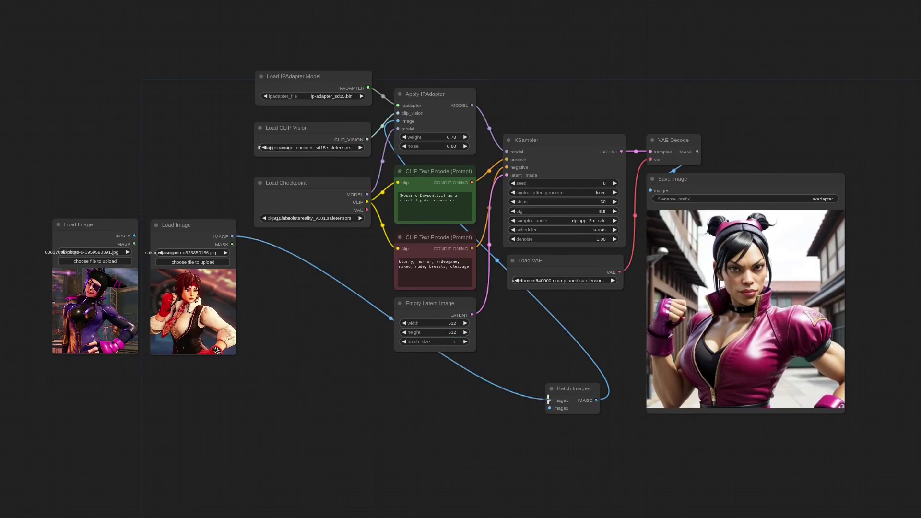
pyautogui.moveTo(135, 235); pyautogui.dragTo(549, 409)
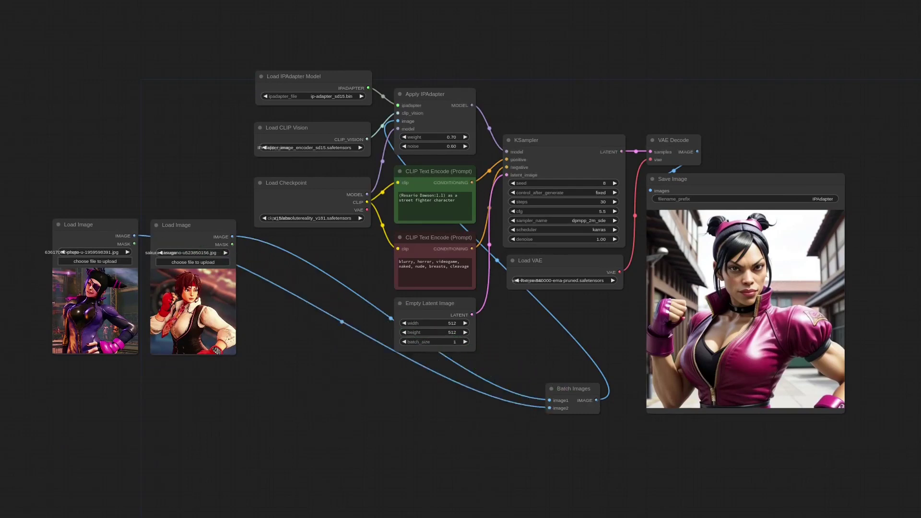
# Generate the character from the two batched references and move both Load Image nodes next to the Batch Images node.
pyautogui.moveTo(723, 459); pyautogui.dragTo(672, 470)
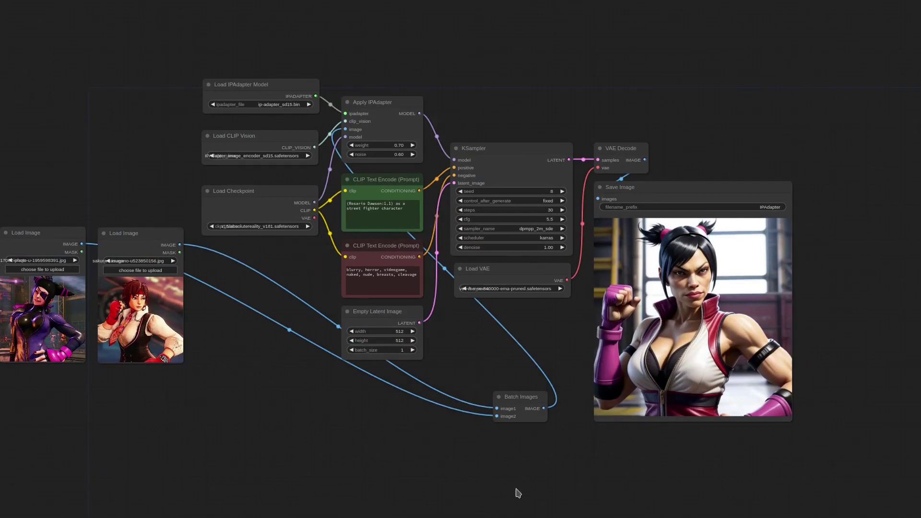
pyautogui.moveTo(240, 428); pyautogui.dragTo(53, 313)
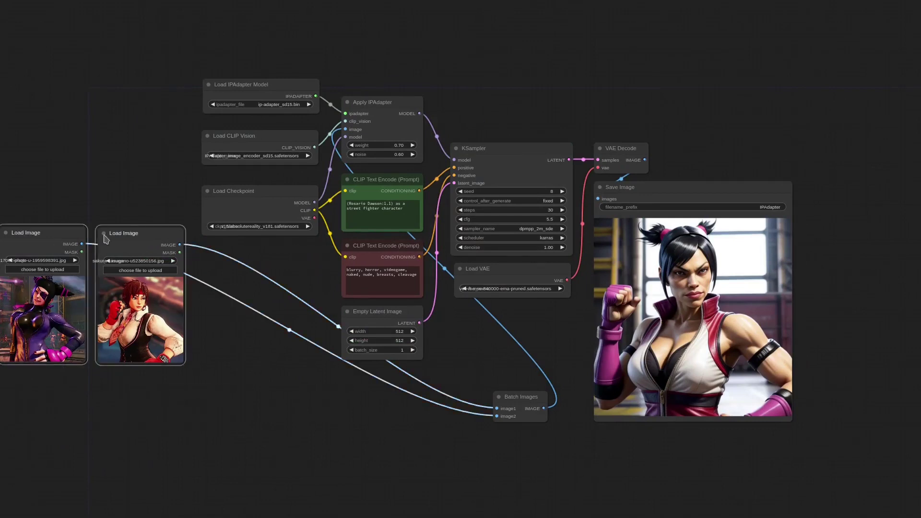
pyautogui.moveTo(138, 234); pyautogui.dragTo(398, 381)
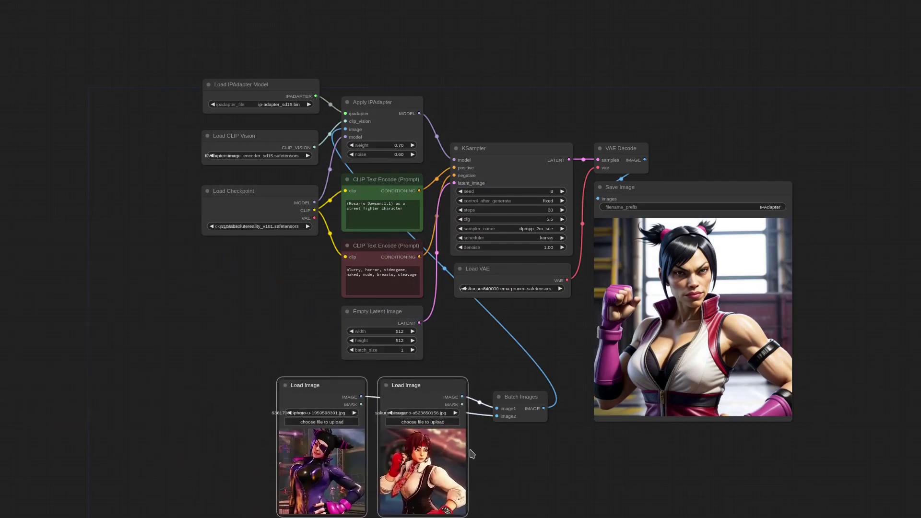
pyautogui.click(511, 497)
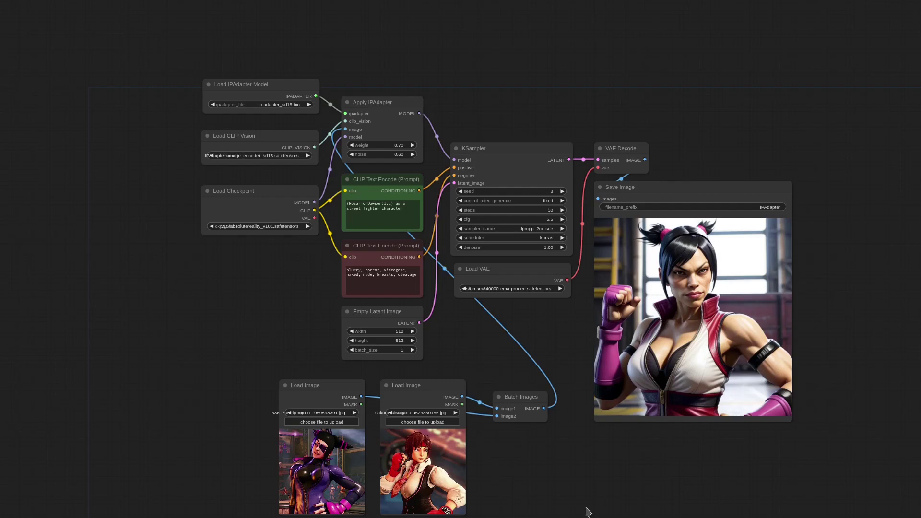
# Delete the purple-costumed fighter's Load Image node, connect the remaining one directly to Apply IPAdapter's image input, and generate.
pyautogui.click(328, 397)
pyautogui.press('Delete')
pyautogui.moveTo(462, 398); pyautogui.dragTo(346, 130)
pyautogui.hotkey('ctrl', 'Return')
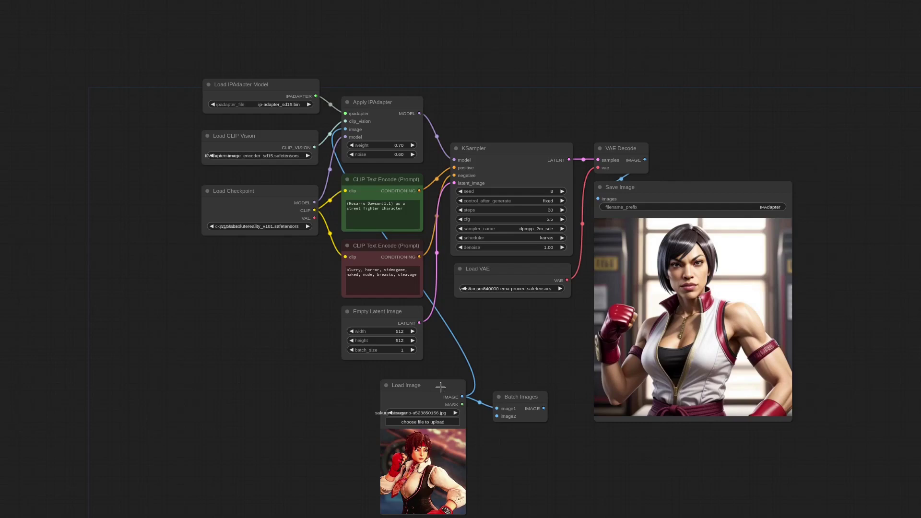
# Generate with a copy of the Load Image node set to cwf_iceberg.jpg and connected to the Batch Images node's image2 input.
pyautogui.moveTo(440, 387); pyautogui.dragTo(334, 384)
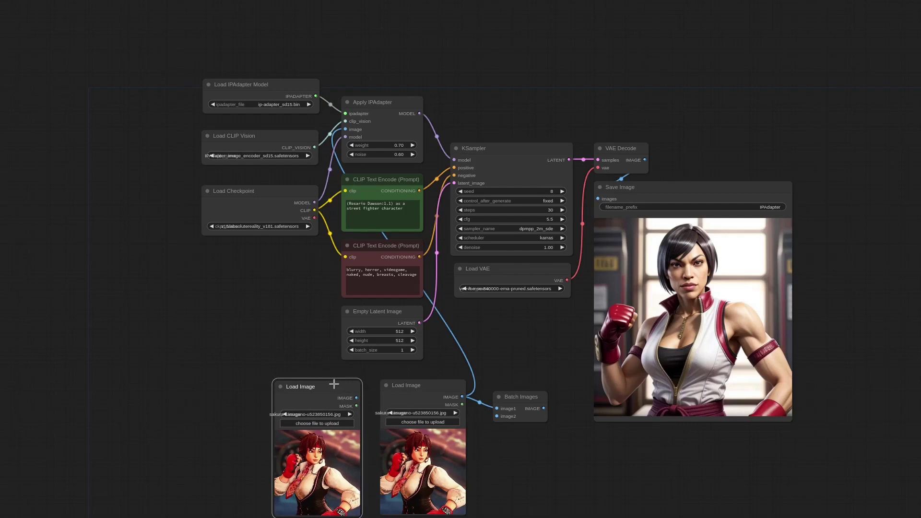
pyautogui.click(336, 415)
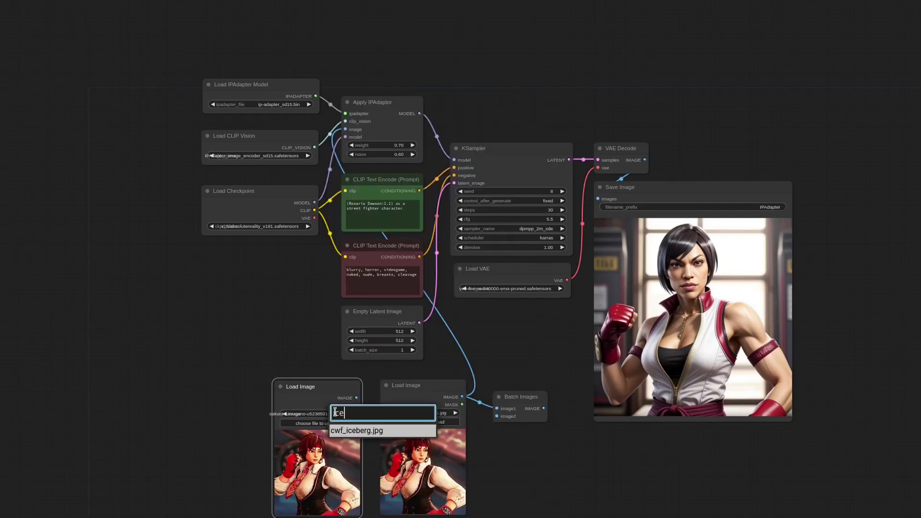
pyautogui.click(317, 432)
pyautogui.moveTo(356, 398); pyautogui.dragTo(496, 416)
pyautogui.hotkey('ctrl', 'Return')
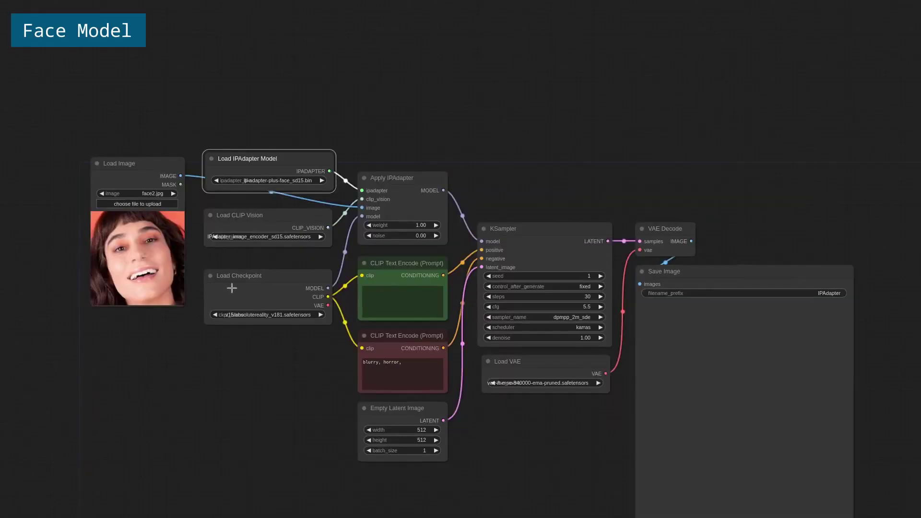
# Select ip-adapter-plus-face_sd15.bin as the IPAdapter model for the face2.jpg workflow.
pyautogui.scroll(7, 232, 288)
pyautogui.scroll(1, 287, 65)
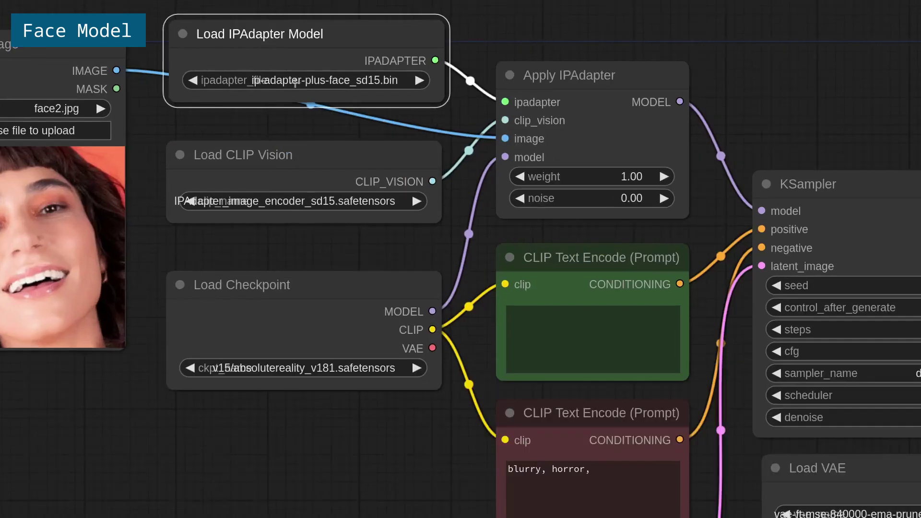
pyautogui.click(295, 81)
pyautogui.click(332, 149)
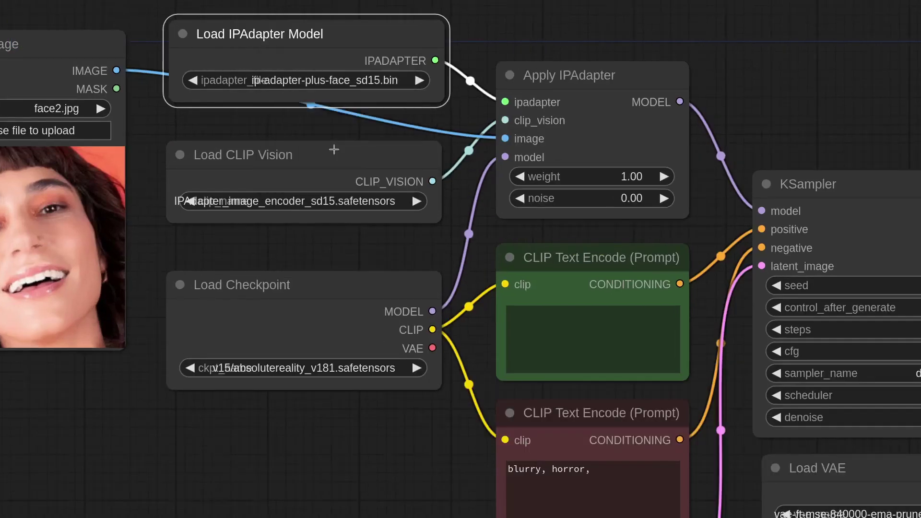
pyautogui.click(308, 260)
# Set the positive prompt to "a superhero woman wearing a hightech costume, cinematic, hero pose, dramatic lighting, close up".
pyautogui.scroll(-5, 278, 255)
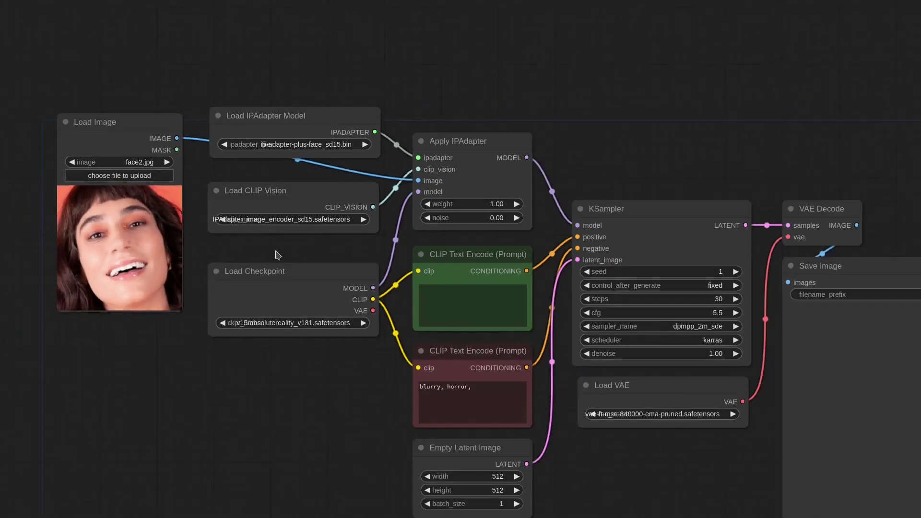
pyautogui.moveTo(233, 376); pyautogui.dragTo(354, 414)
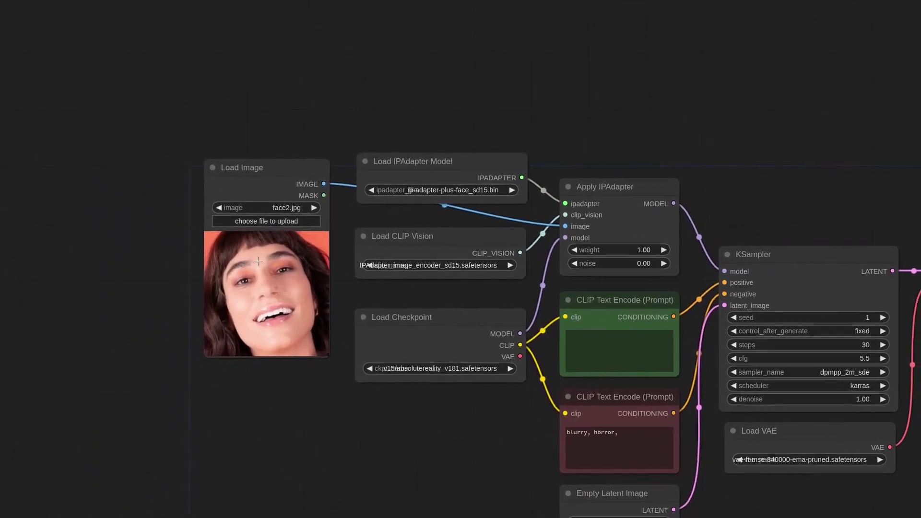
pyautogui.scroll(6, 258, 261)
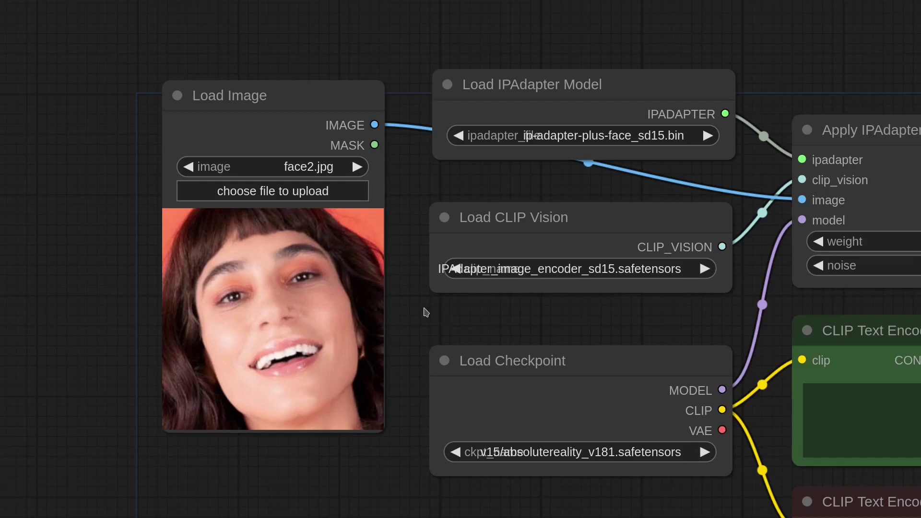
pyautogui.scroll(-6, 406, 310)
pyautogui.moveTo(586, 480); pyautogui.dragTo(315, 385)
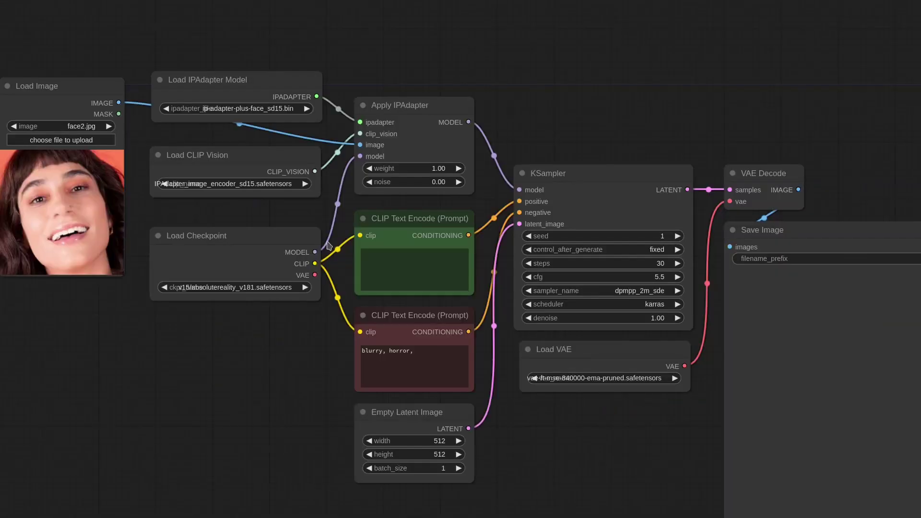
pyautogui.scroll(1, 336, 226)
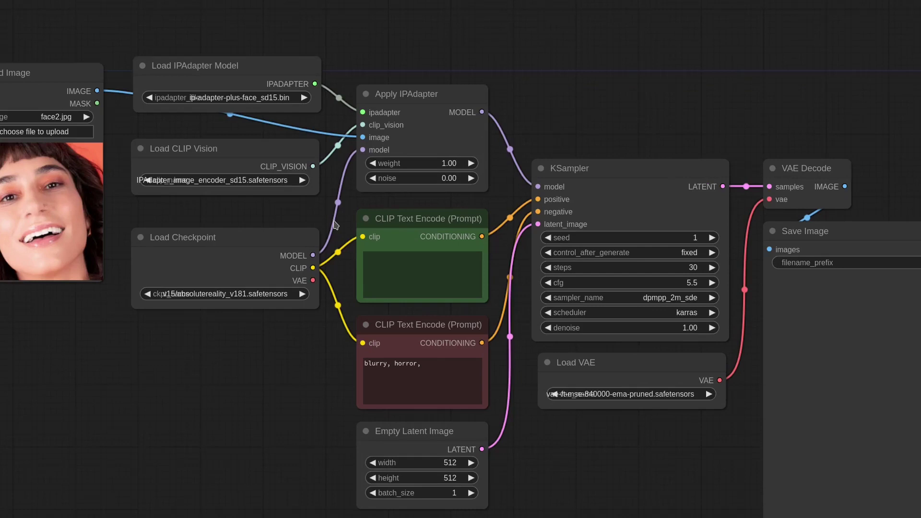
pyautogui.click(438, 277)
pyautogui.write('a superhero woman wearing a hightech costume, cinematic, hero pose, dramatic lighting, close up')
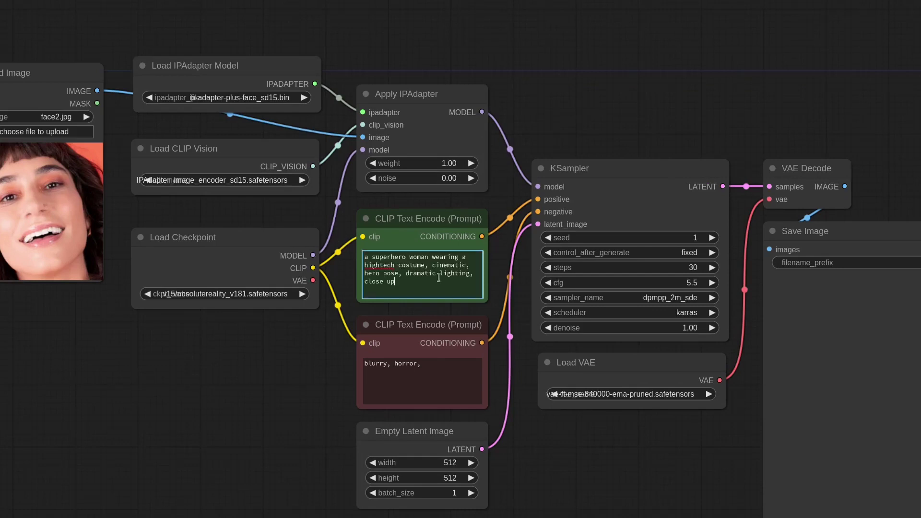
# Set the Apply IPAdapter weight to 0.70.
pyautogui.scroll(4, 465, 213)
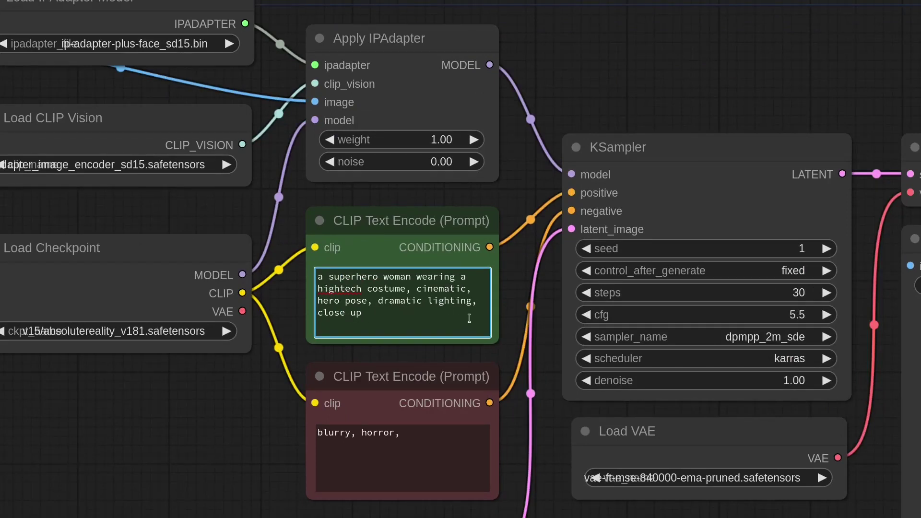
pyautogui.scroll(-3, 250, 387)
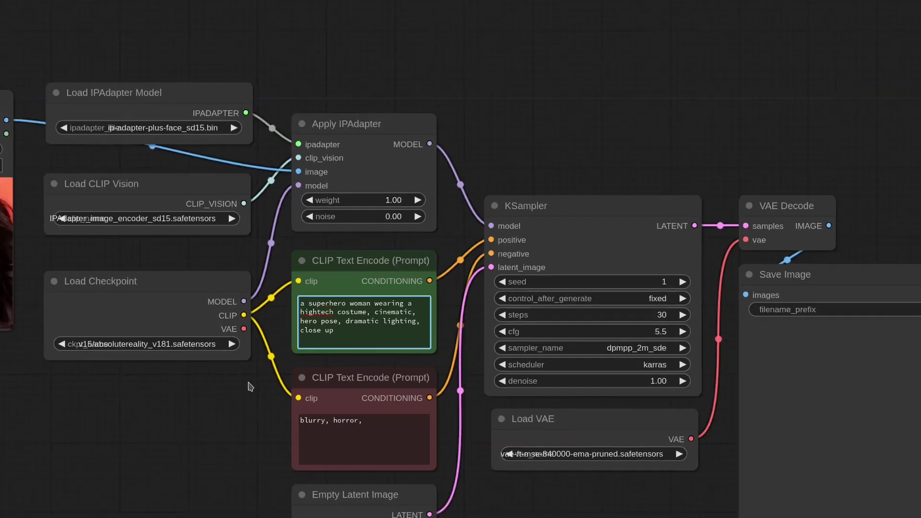
pyautogui.scroll(3, 353, 179)
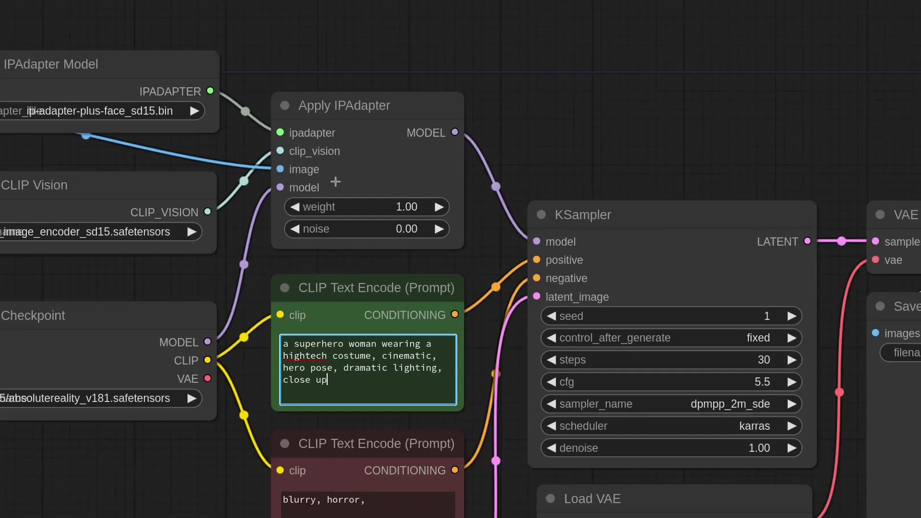
pyautogui.click(295, 207)
pyautogui.click(295, 208)
pyautogui.click(295, 207)
pyautogui.click(294, 208)
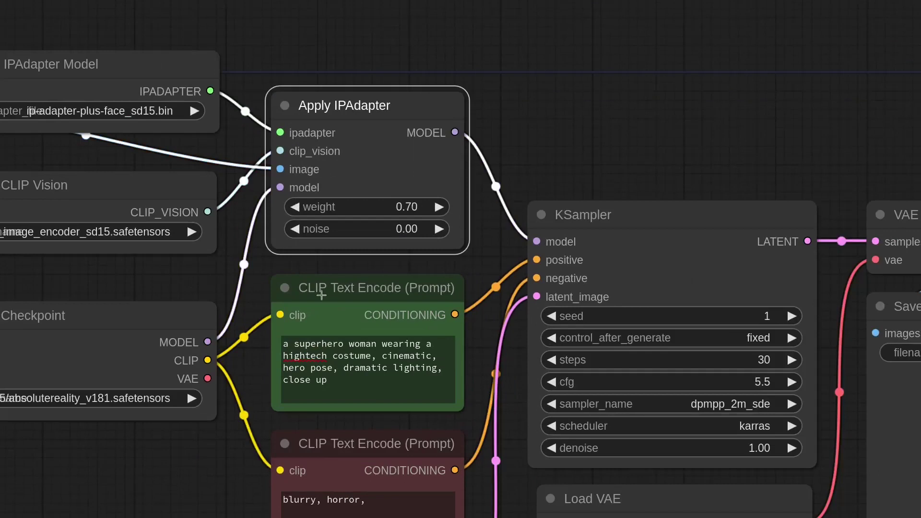
pyautogui.click(361, 306)
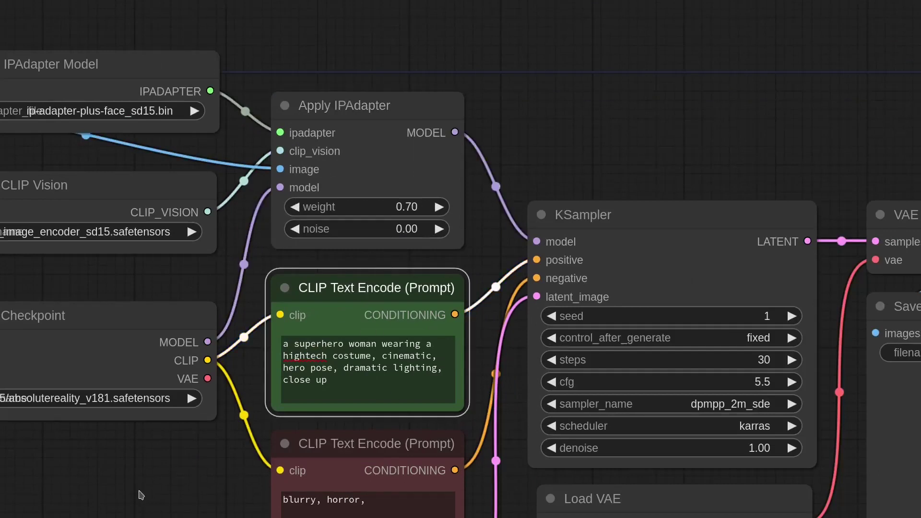
# Generate the superhero picture and place the face2.jpg Load Image node beside it to compare the faces.
pyautogui.scroll(-5, 139, 493)
pyautogui.moveTo(377, 269); pyautogui.dragTo(380, 116)
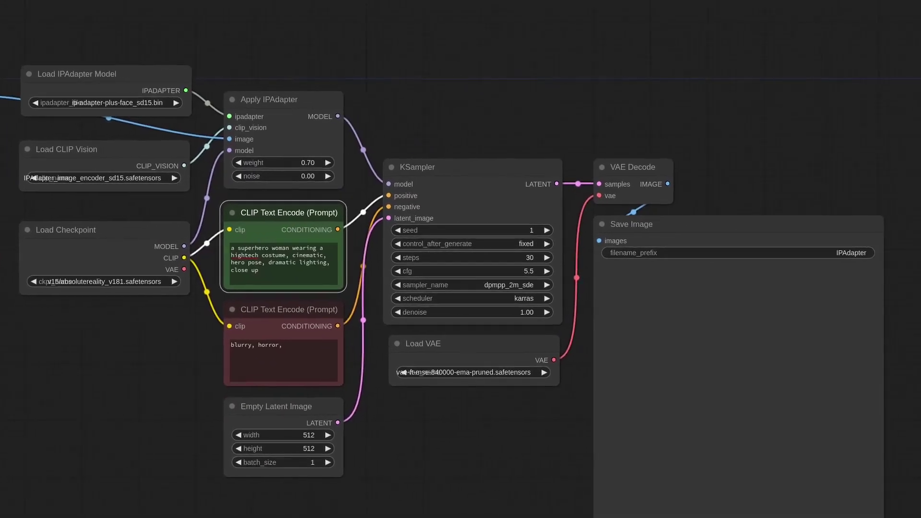
pyautogui.moveTo(0, 72); pyautogui.dragTo(502, 356)
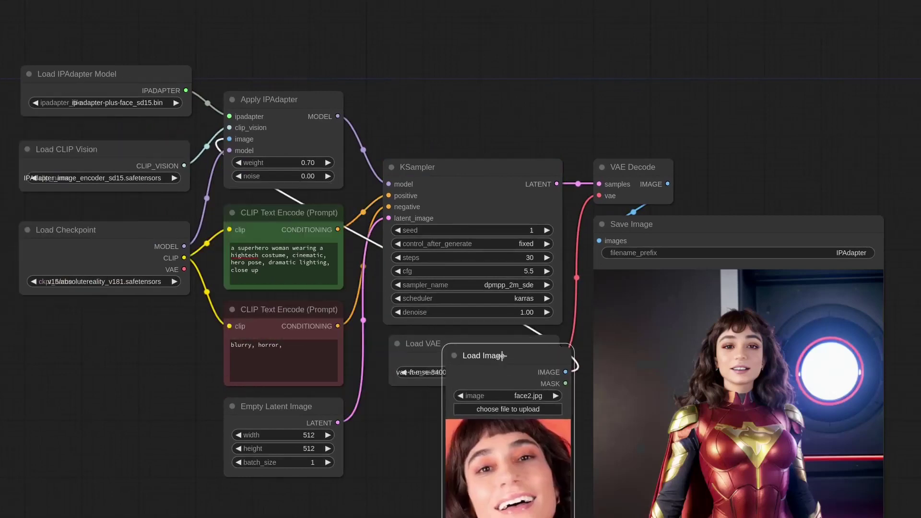
pyautogui.moveTo(729, 186); pyautogui.dragTo(558, 77)
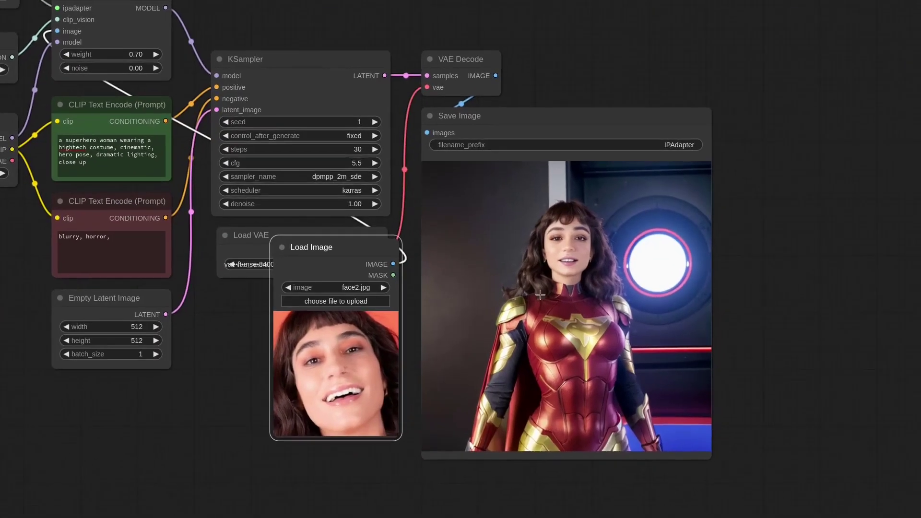
pyautogui.scroll(5, 540, 295)
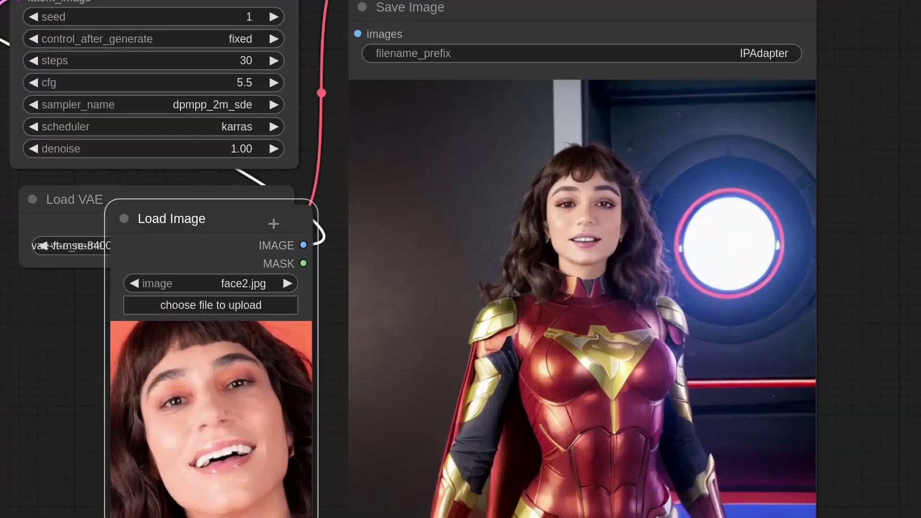
pyautogui.moveTo(249, 217); pyautogui.dragTo(261, 120)
pyautogui.scroll(2, 477, 210)
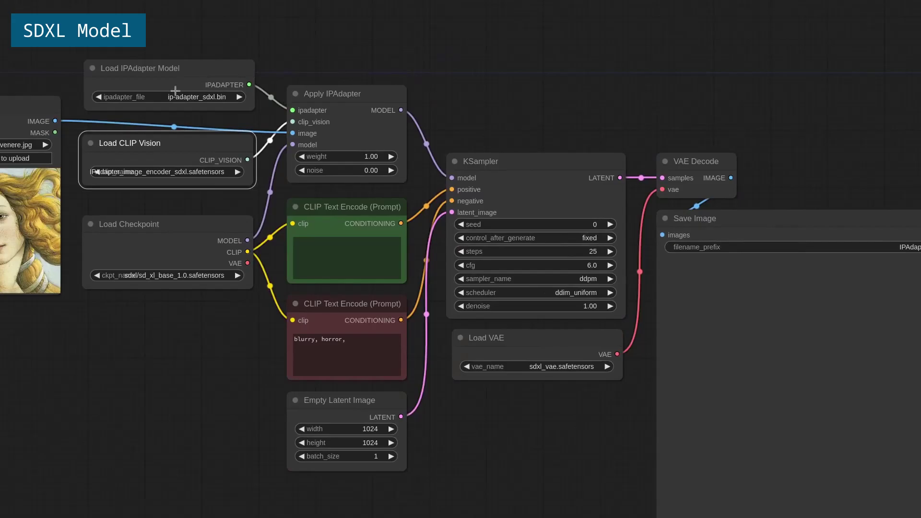
# Select ip-adapter_sdxl.bin as the IPAdapter model and IPAdapter_image_encoder_sdxl.safetensors as the CLIP Vision encoder.
pyautogui.scroll(2, 67, 50)
pyautogui.scroll(5, 67, 49)
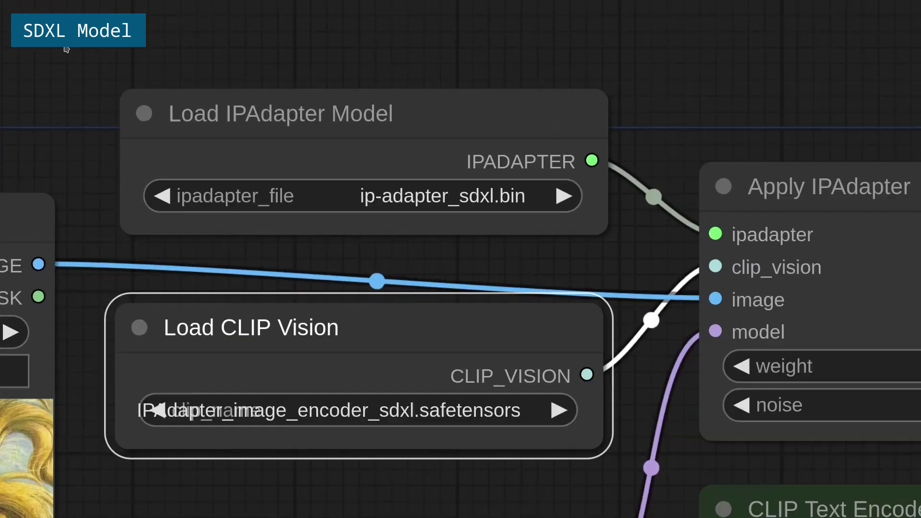
pyautogui.click(381, 198)
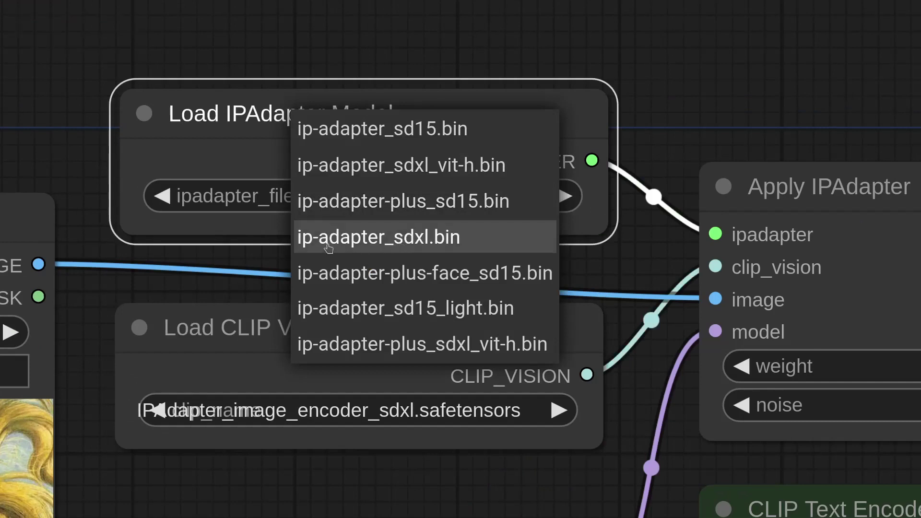
pyautogui.click(428, 245)
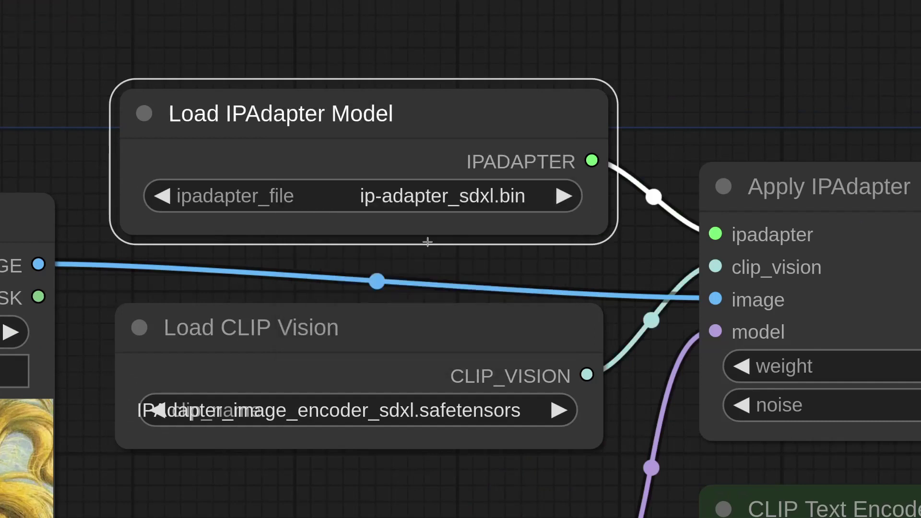
pyautogui.click(381, 417)
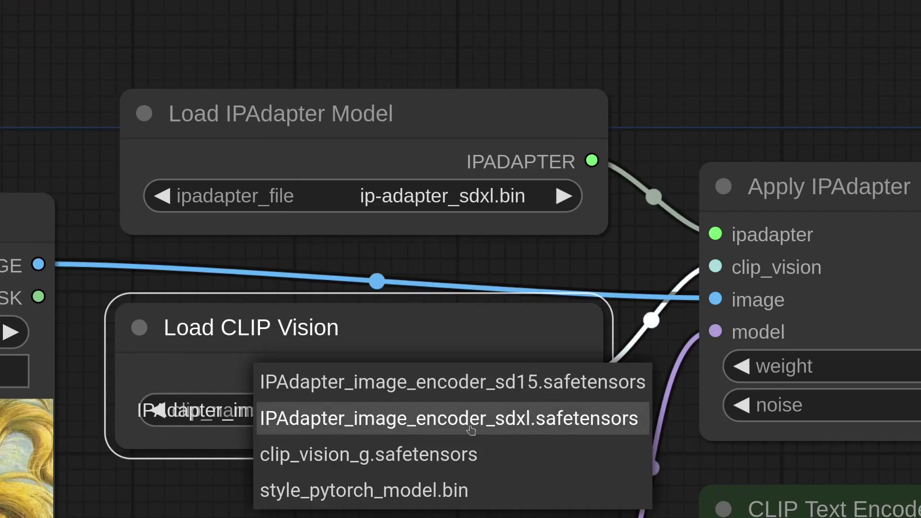
pyautogui.click(508, 427)
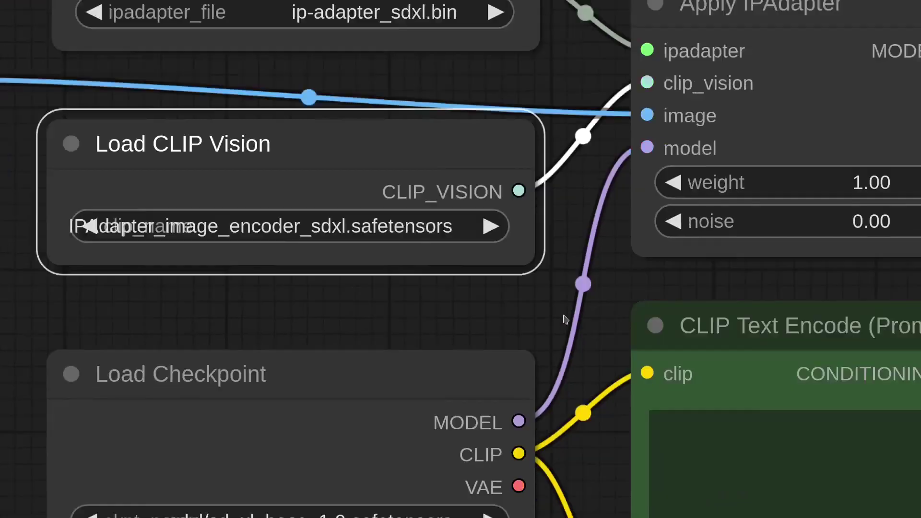
pyautogui.scroll(-7, 486, 224)
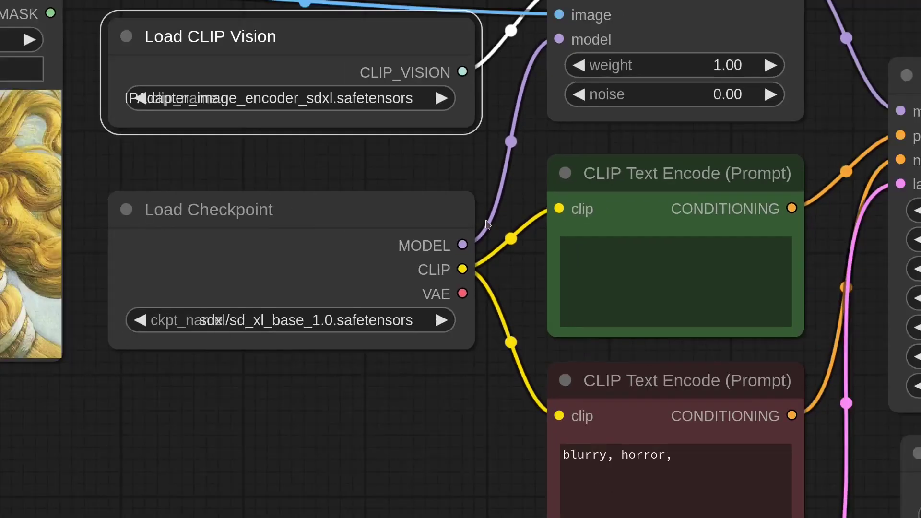
pyautogui.moveTo(467, 378); pyautogui.dragTo(161, 379)
pyautogui.scroll(-5, 193, 376)
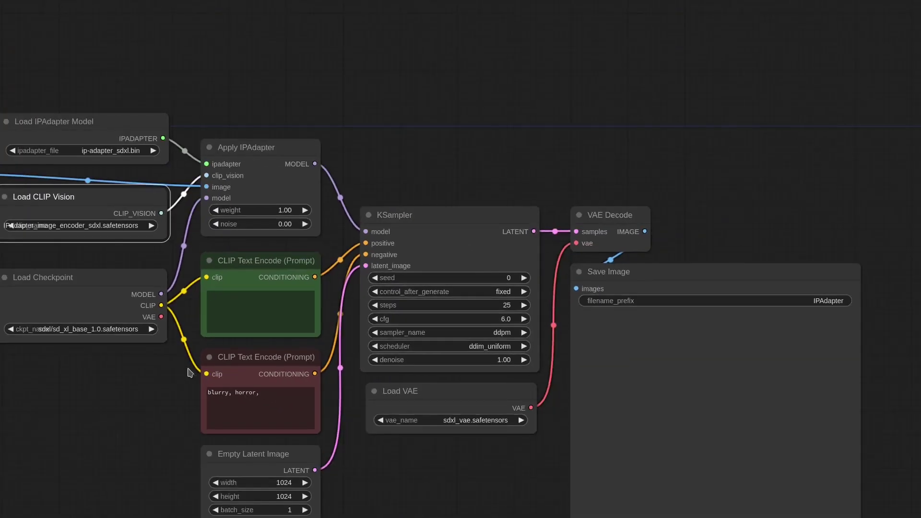
# Generate the picture with the SDXL model and place the venere.jpg Load Image node beside the result for comparison.
pyautogui.moveTo(396, 506); pyautogui.dragTo(451, 408)
pyautogui.hotkey('ctrl', 'Return')
pyautogui.moveTo(493, 365); pyautogui.dragTo(555, 426)
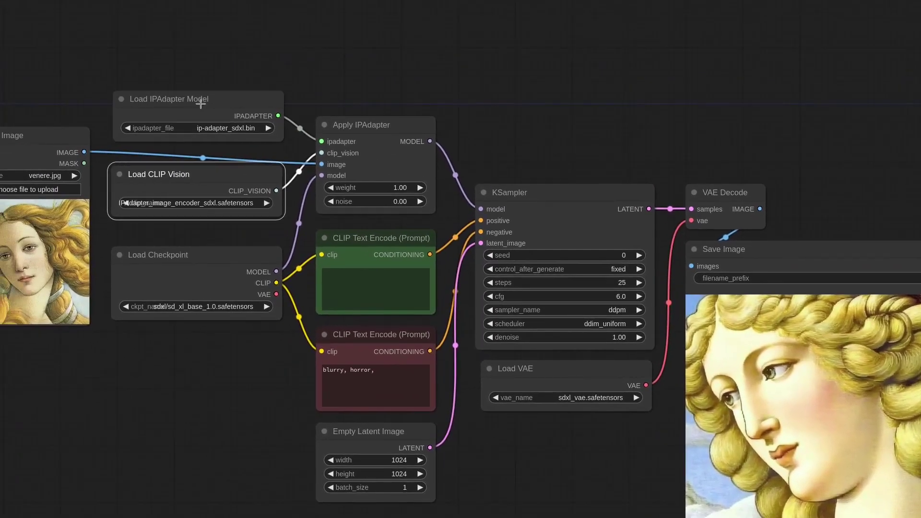
pyautogui.scroll(6, 201, 103)
pyautogui.scroll(-7, 201, 103)
pyautogui.moveTo(63, 130); pyautogui.dragTo(592, 362)
pyautogui.moveTo(909, 330); pyautogui.dragTo(693, 256)
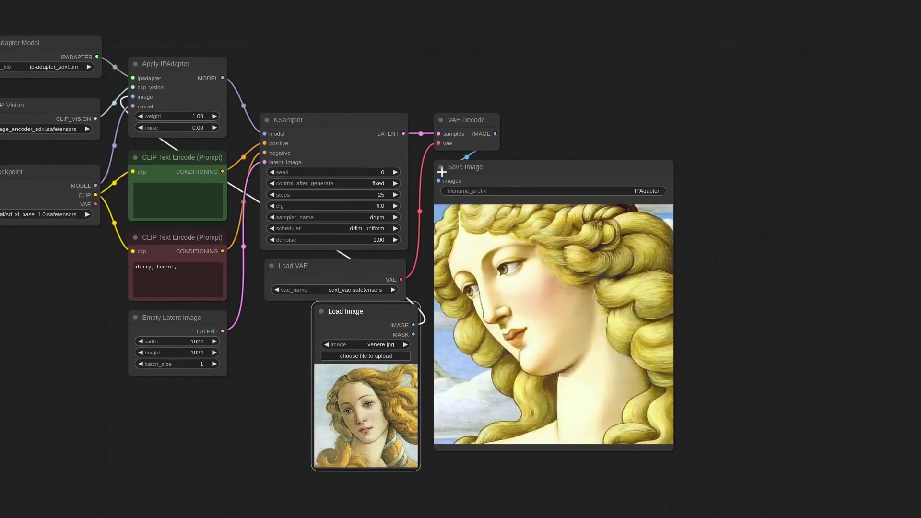
# Regenerate the picture with the Apply IPAdapter noise set to 0.43 and move the Load Image node back beside the loader nodes.
pyautogui.scroll(7, 204, 124)
pyautogui.moveTo(126, 134); pyautogui.dragTo(159, 133)
pyautogui.scroll(-7, 377, 60)
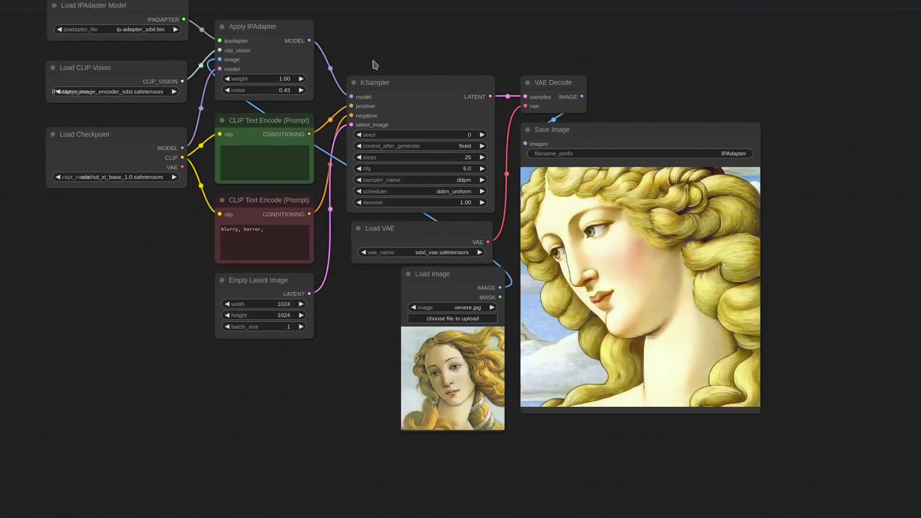
pyautogui.hotkey('ctrl', 'Return')
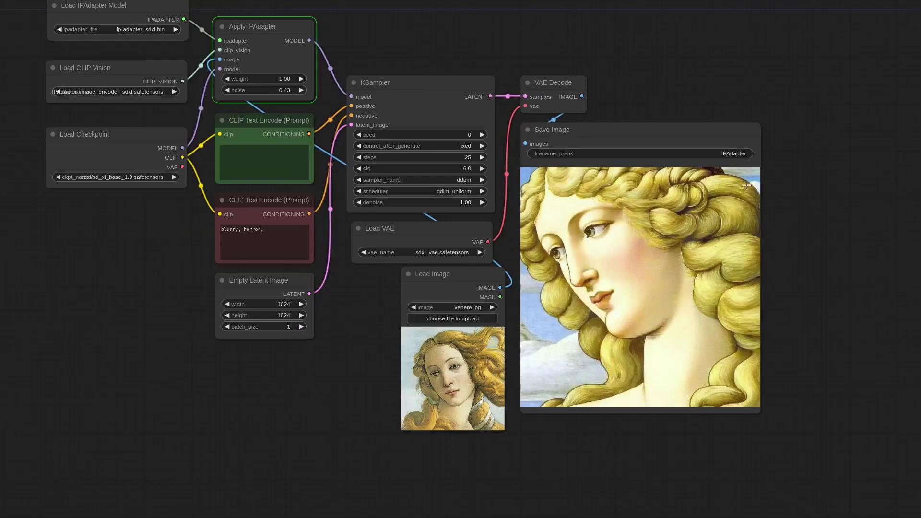
pyautogui.scroll(4, 759, 180)
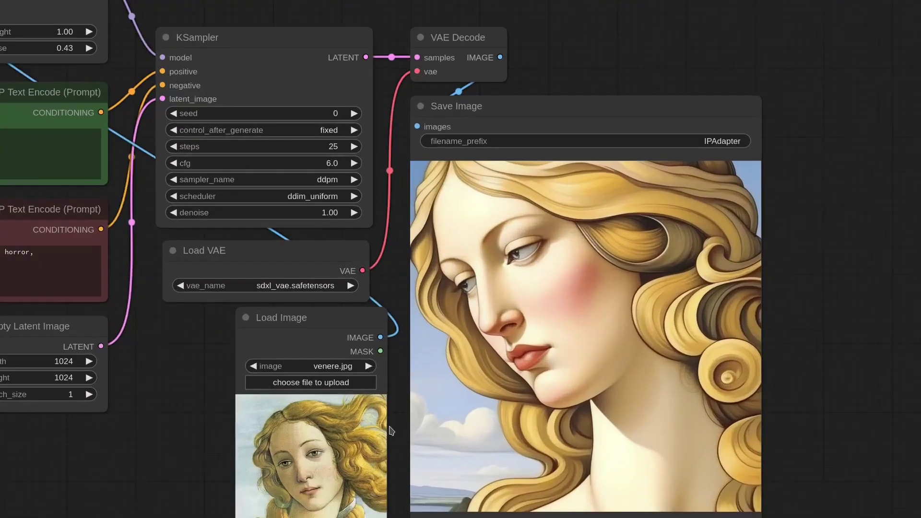
pyautogui.scroll(-3, 391, 430)
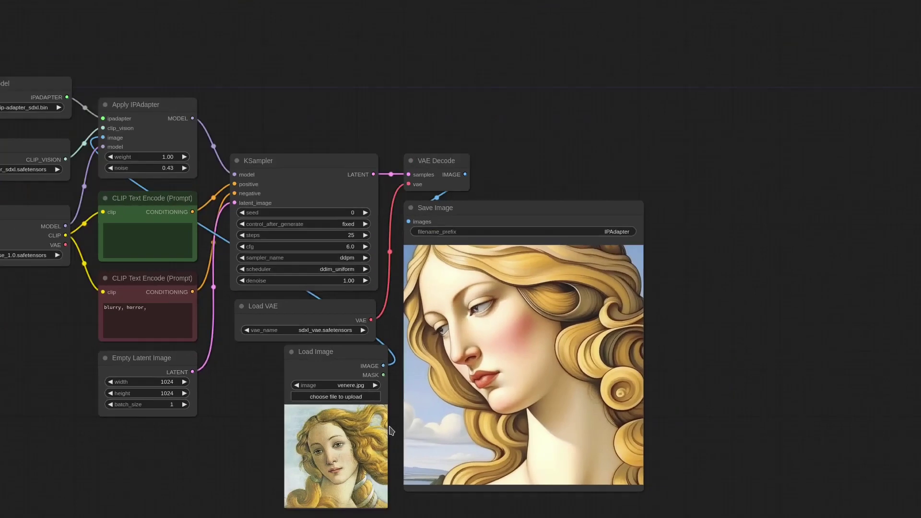
pyautogui.scroll(-1, 391, 431)
pyautogui.moveTo(332, 362); pyautogui.dragTo(0, 143)
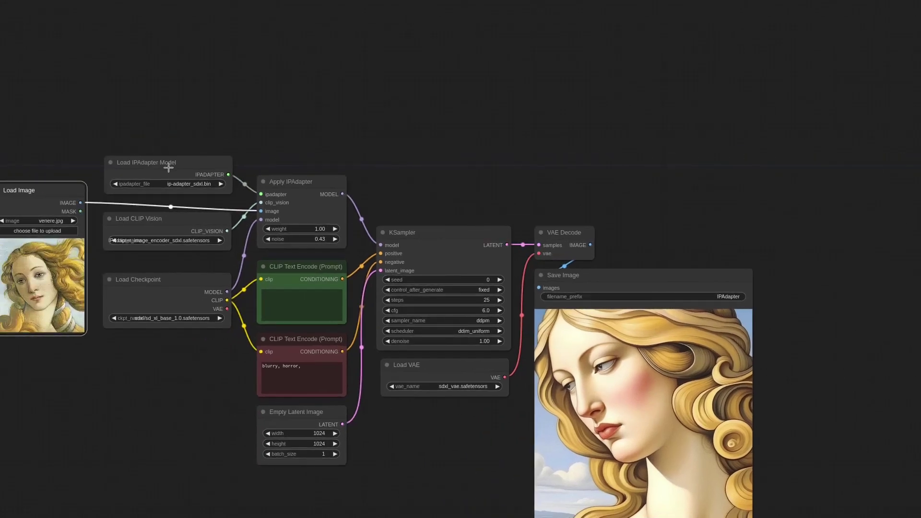
# Select ip-adapter-plus_sdxl_vit-h.bin as the IPAdapter model and IPAdapter_image_encoder_sd15.safetensors as the CLIP Vision encoder.
pyautogui.scroll(10, 169, 167)
pyautogui.click(218, 216)
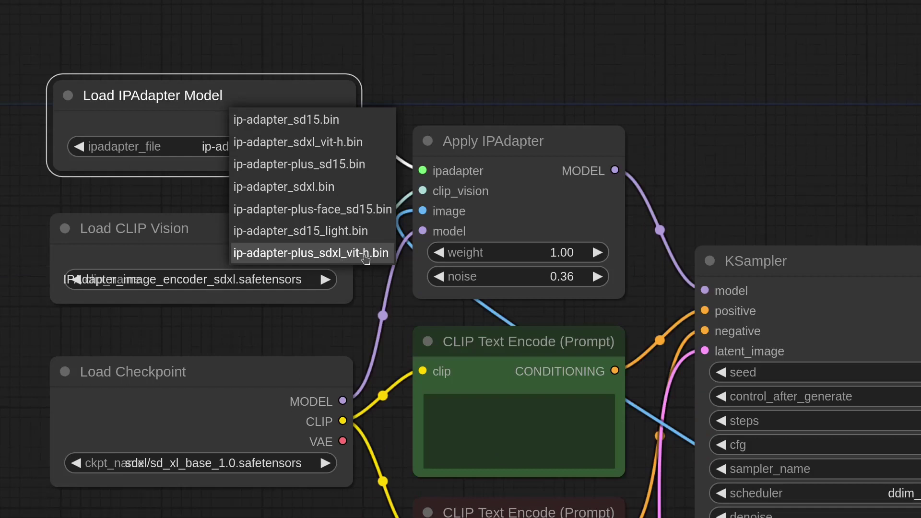
pyautogui.click(365, 254)
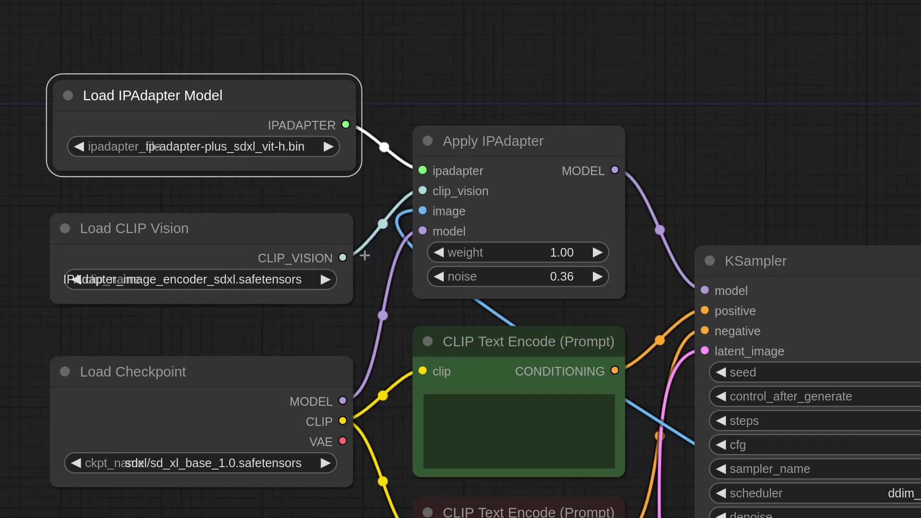
pyautogui.click(231, 283)
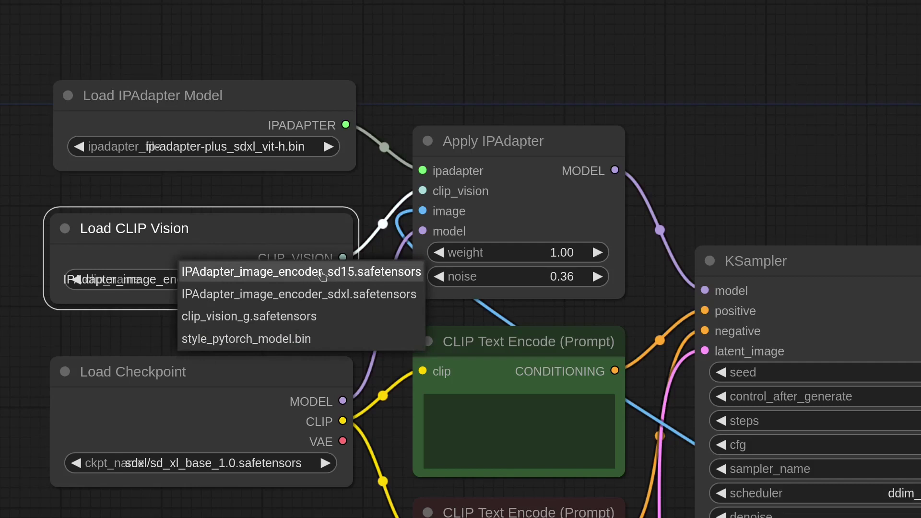
pyautogui.click(322, 272)
pyautogui.click(241, 146)
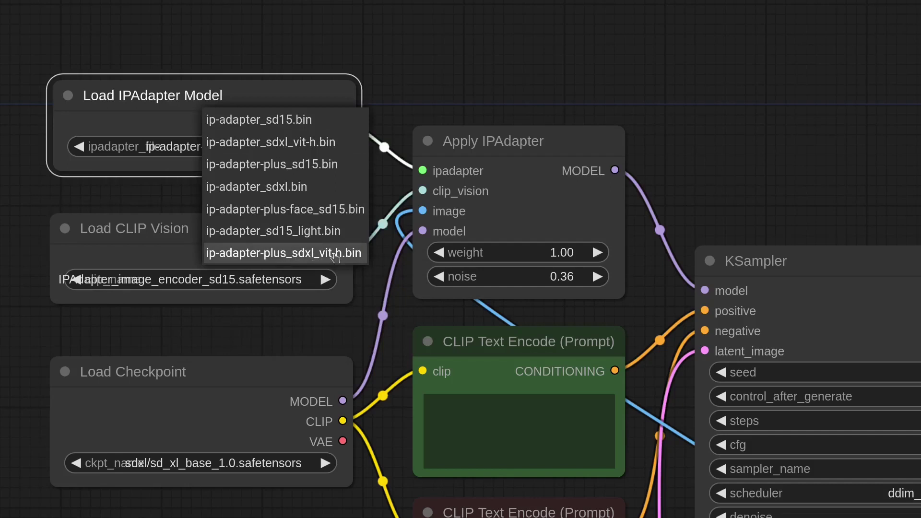
pyautogui.click(335, 255)
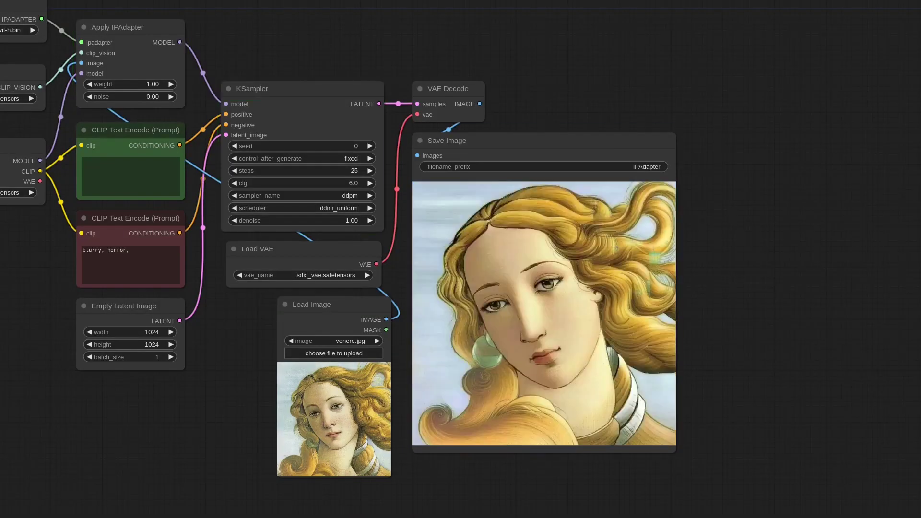
# Set the Apply IPAdapter noise to 0.37 and regenerate the picture with the SDXL plus model.
pyautogui.scroll(3, 504, 236)
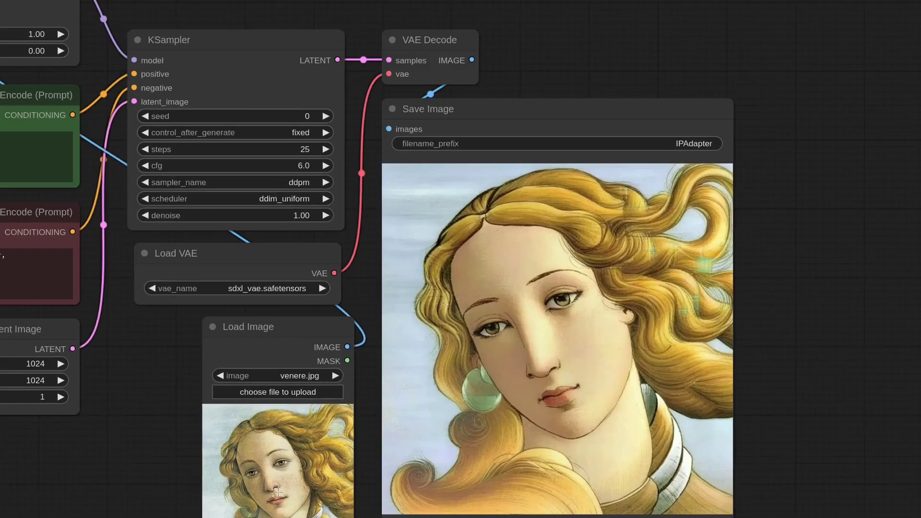
pyautogui.click(9, 161)
pyautogui.moveTo(4, 50); pyautogui.dragTo(24, 50)
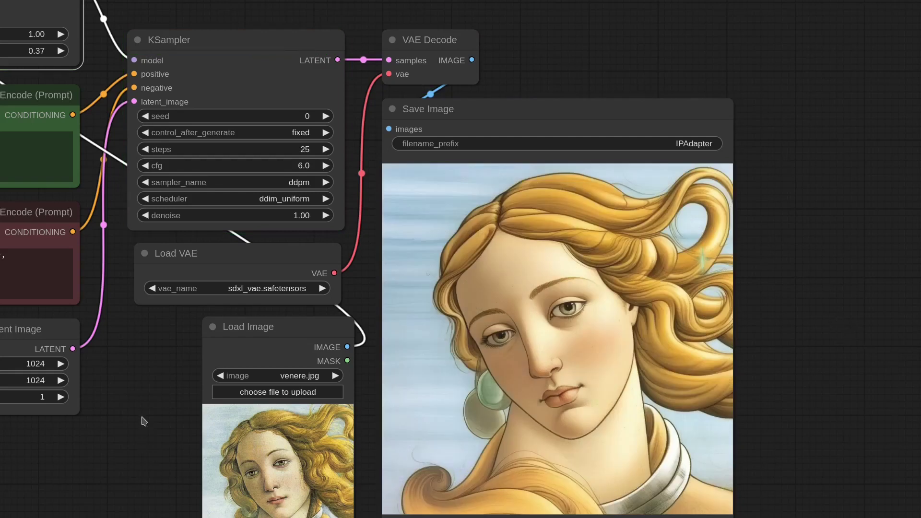
# Review the model files offered in the Load IPAdapter Model and Load CLIP Vision nodes, keeping the sd15 image encoder selected.
pyautogui.scroll(-4, 144, 422)
pyautogui.moveTo(143, 420); pyautogui.dragTo(453, 431)
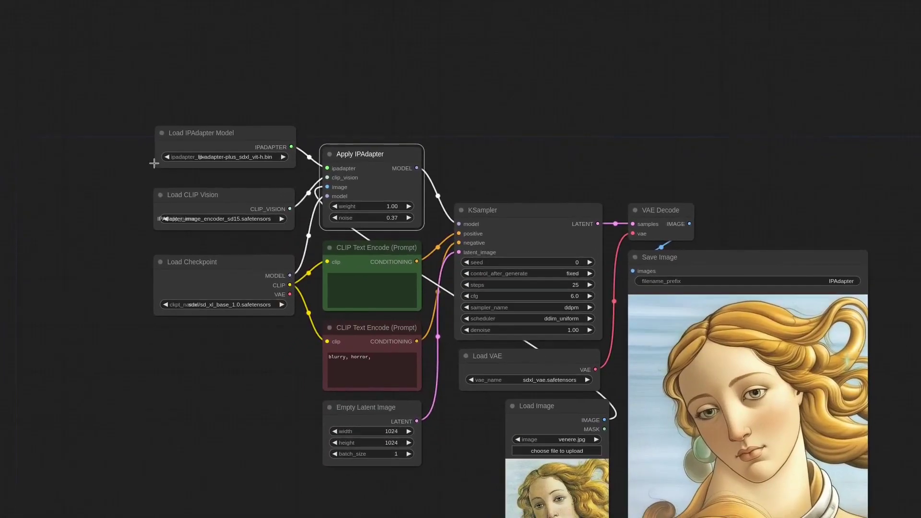
pyautogui.scroll(8, 210, 141)
pyautogui.scroll(3, 210, 141)
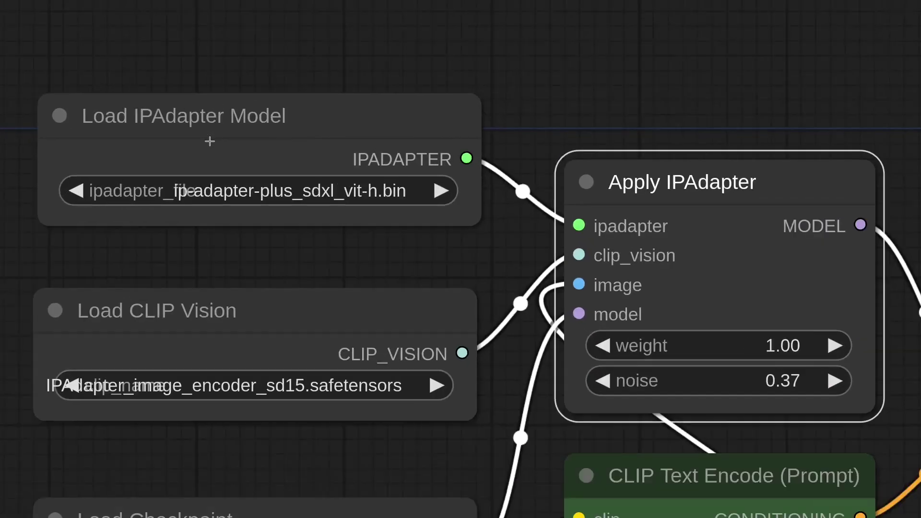
pyautogui.click(339, 191)
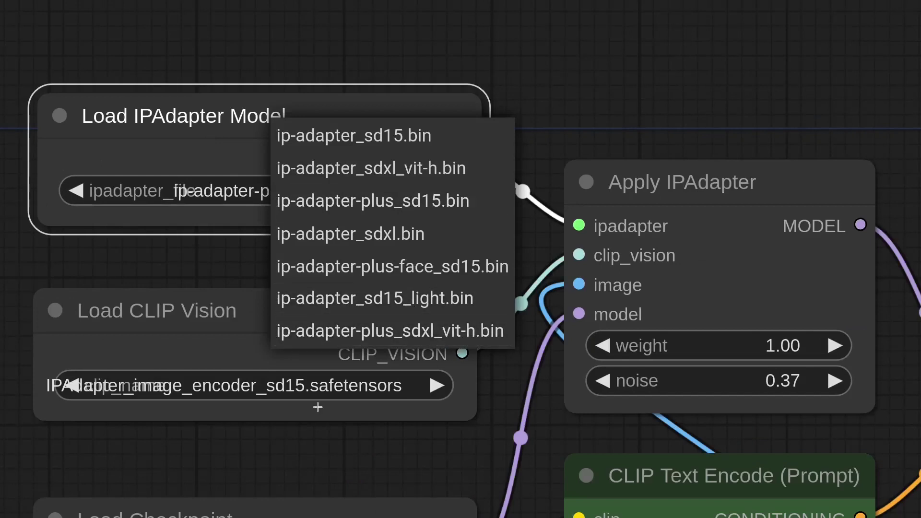
pyautogui.click(294, 395)
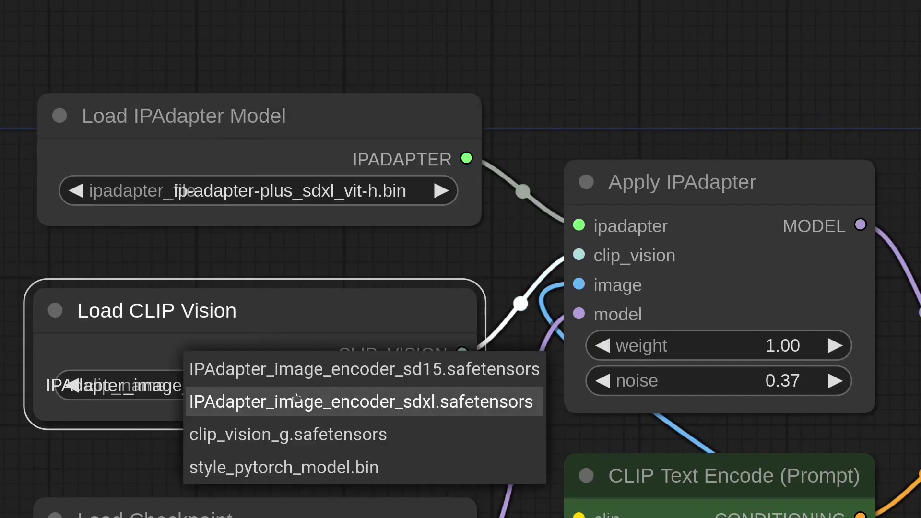
pyautogui.click(404, 372)
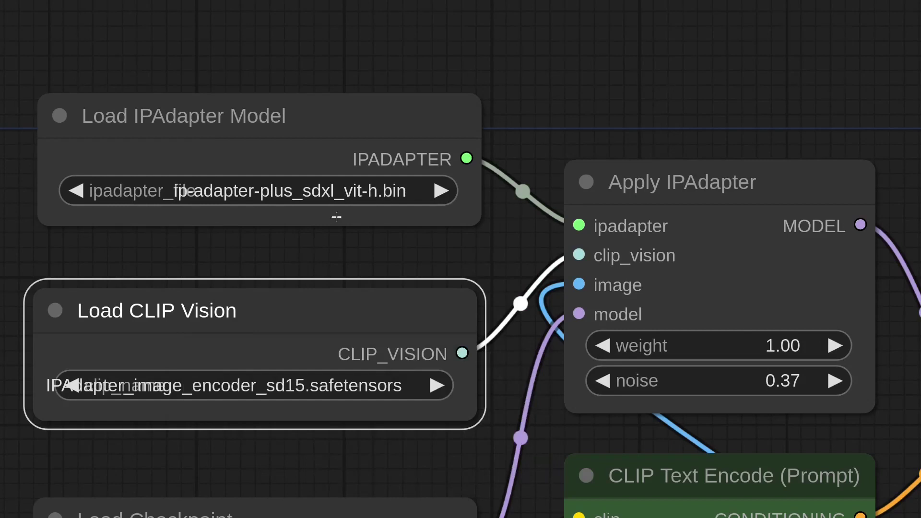
pyautogui.click(318, 191)
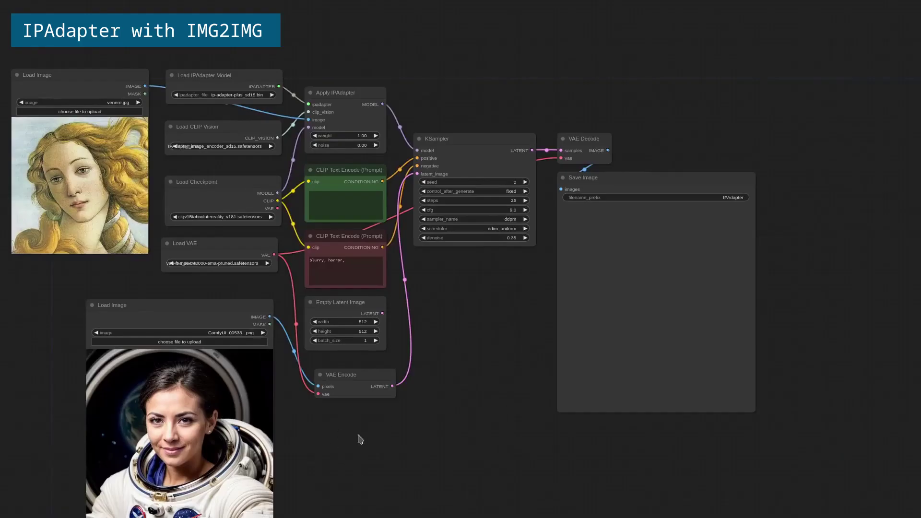
# Shift the venere.jpg and ComfyUI_00533_.png Load Image nodes and the VAE Encode node slightly within the img2img workflow.
pyautogui.moveTo(209, 313); pyautogui.dragTo(187, 310)
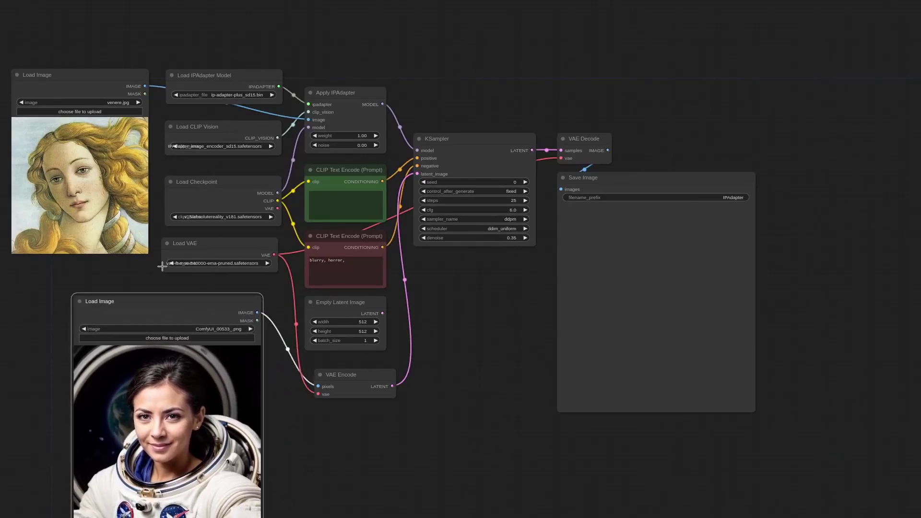
pyautogui.moveTo(102, 81)
pyautogui.mouseDown()
pyautogui.moveTo(103, 125)
pyautogui.moveTo(90, 97)
pyautogui.moveTo(98, 107)
pyautogui.moveTo(99, 95)
pyautogui.mouseUp()
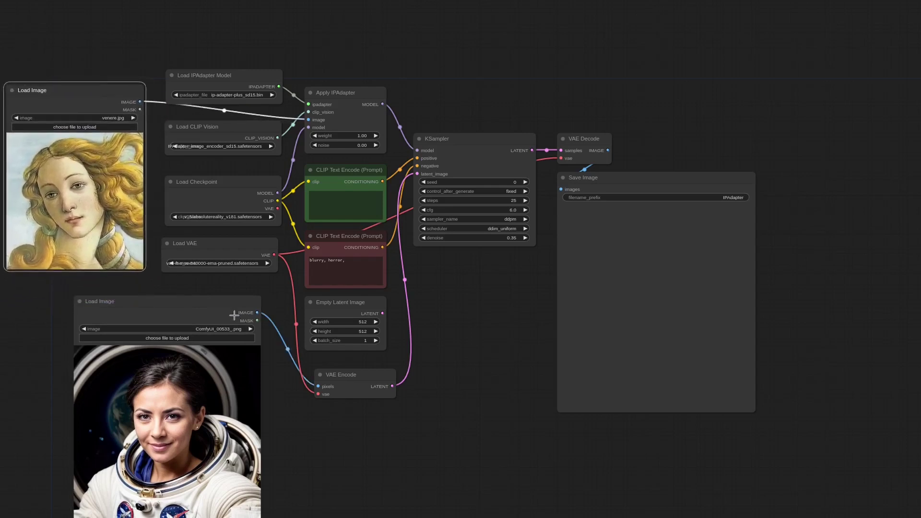
pyautogui.moveTo(227, 304)
pyautogui.mouseDown()
pyautogui.moveTo(229, 320)
pyautogui.moveTo(239, 313)
pyautogui.mouseUp()
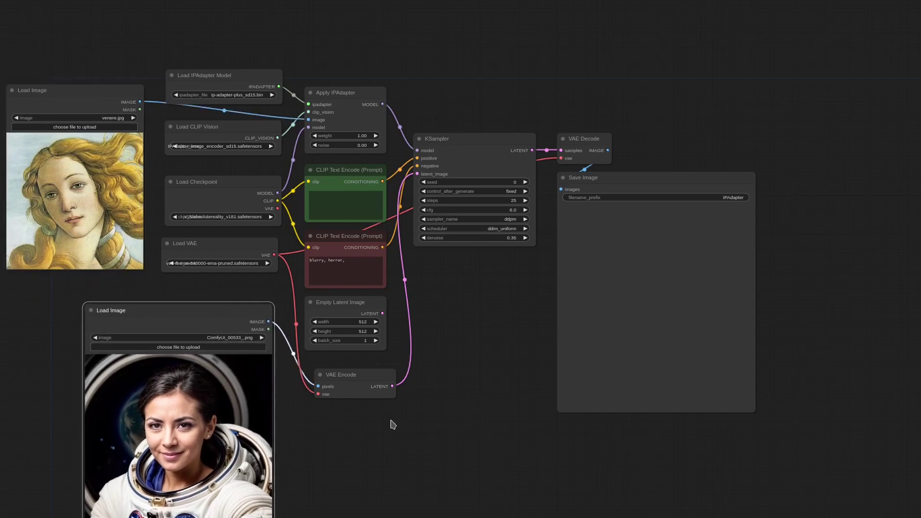
pyautogui.moveTo(351, 382); pyautogui.dragTo(349, 385)
pyautogui.moveTo(245, 305)
pyautogui.mouseDown()
pyautogui.moveTo(254, 306)
pyautogui.moveTo(246, 306)
pyautogui.mouseUp()
pyautogui.moveTo(355, 373); pyautogui.dragTo(352, 372)
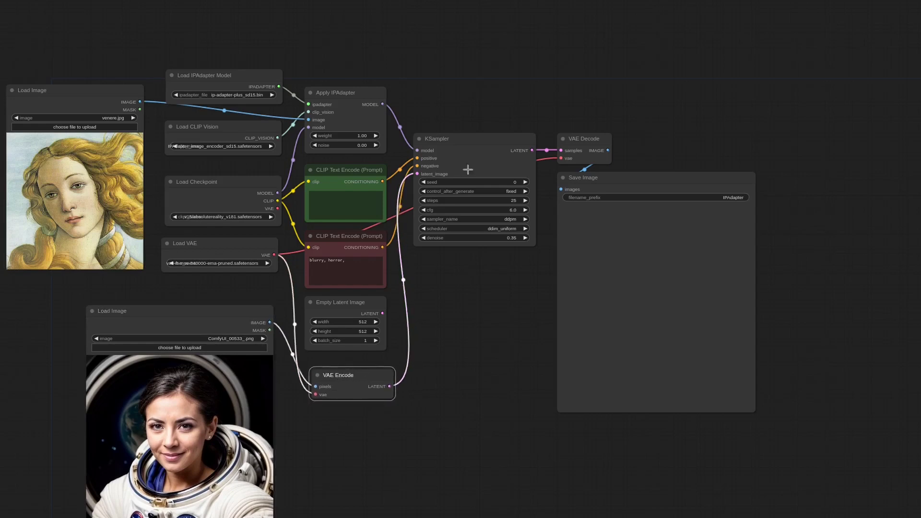
# Check the KSampler denoise setting and generate the img2img picture from the astronaut photo with venere.jpg as the IPAdapter reference.
pyautogui.scroll(5, 485, 145)
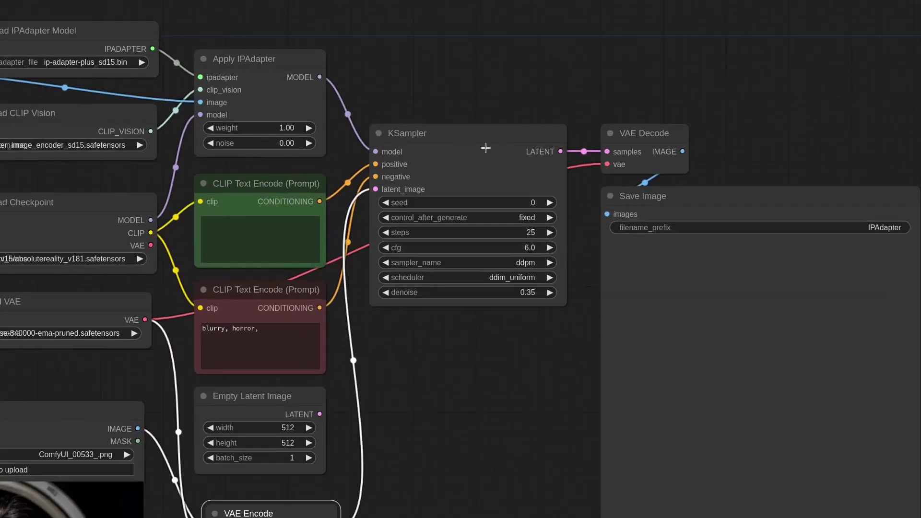
pyautogui.scroll(2, 567, 330)
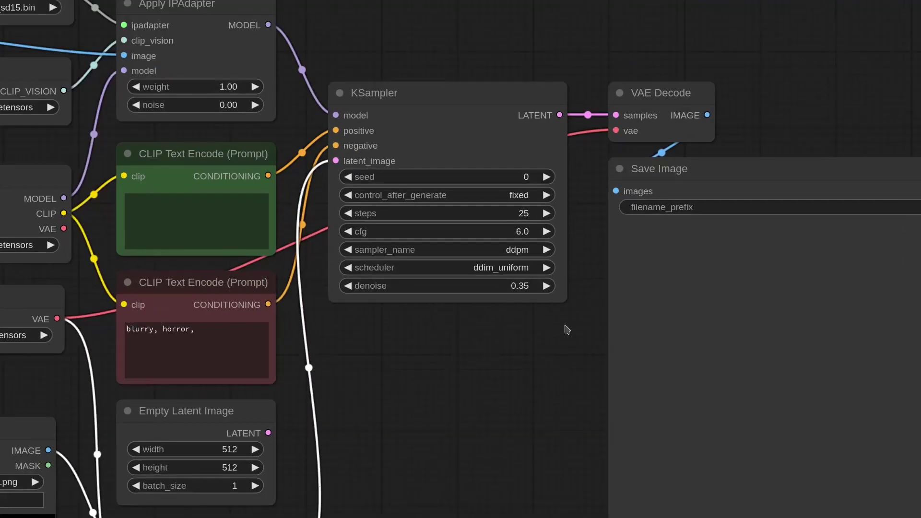
pyautogui.scroll(-7, 567, 330)
pyautogui.moveTo(531, 416); pyautogui.dragTo(534, 319)
pyautogui.moveTo(214, 294)
pyautogui.mouseDown()
pyautogui.moveTo(191, 307)
pyautogui.moveTo(213, 309)
pyautogui.moveTo(218, 290)
pyautogui.mouseUp()
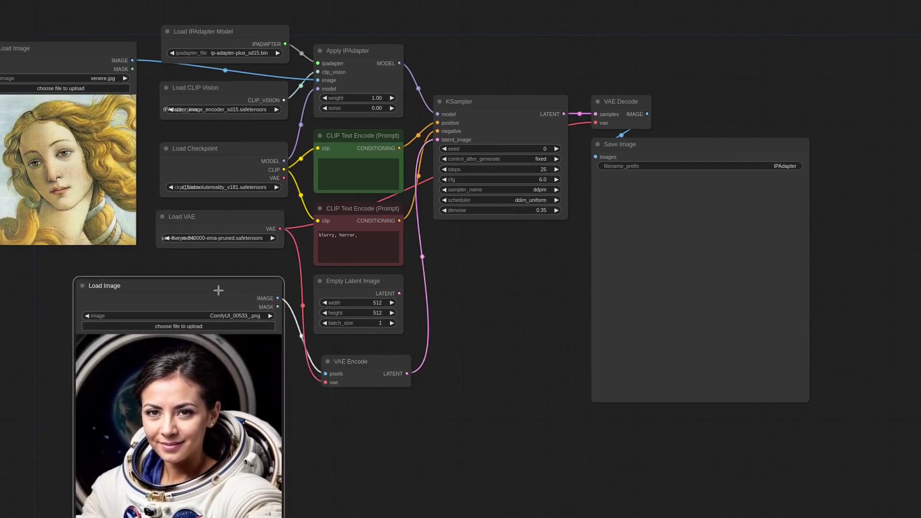
pyautogui.moveTo(86, 51); pyautogui.dragTo(91, 58)
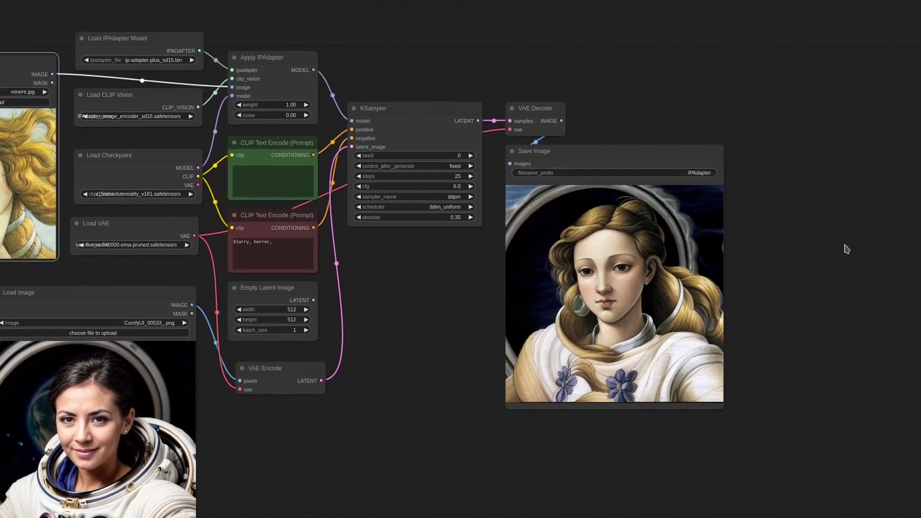
pyautogui.scroll(-5, 747, 280)
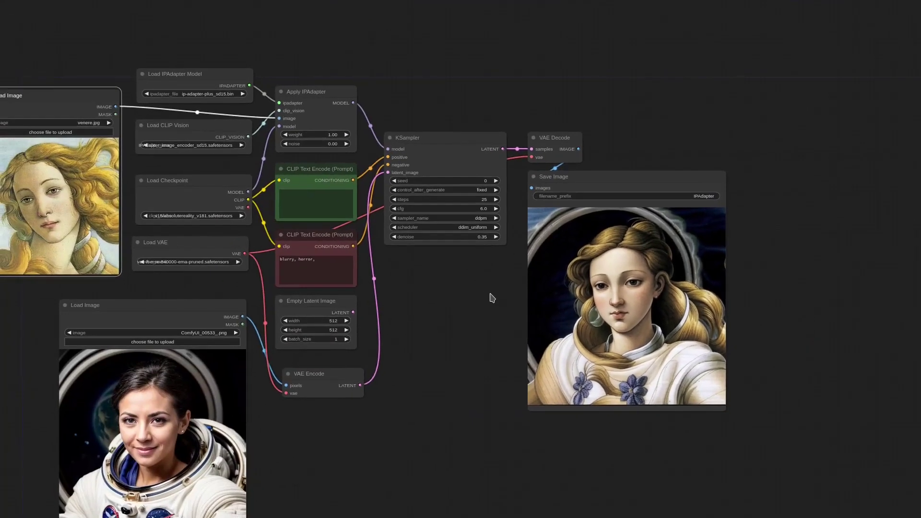
# Set the positive prompt to "a beautiful renaissance astronaut woman".
pyautogui.scroll(2, 492, 297)
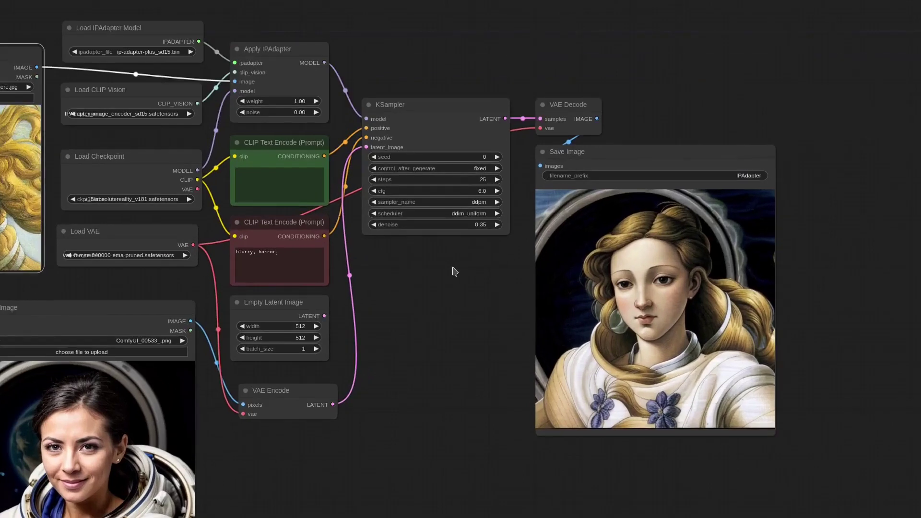
pyautogui.scroll(2, 454, 272)
pyautogui.click(244, 175)
pyautogui.write('a beautiful renaissance astronaut woman')
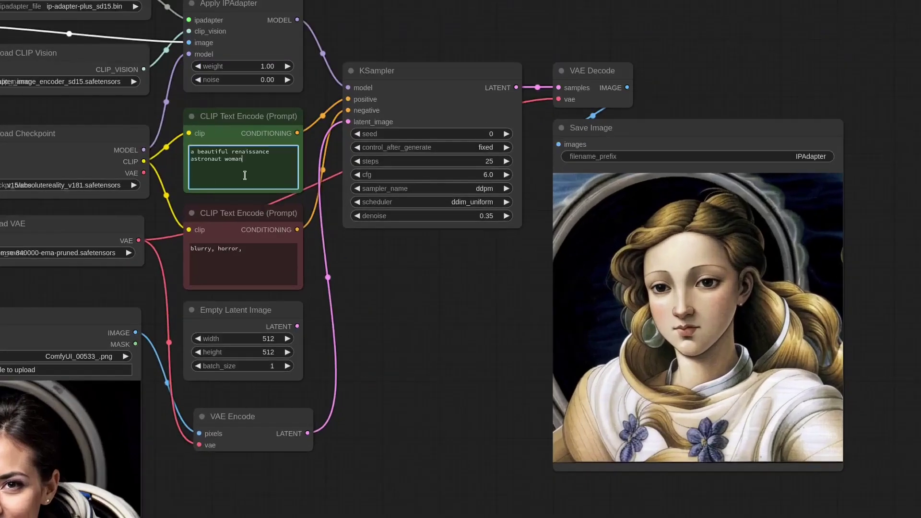
# Set the Apply IPAdapter weight to 0.70 and regenerate the img2img astronaut picture.
pyautogui.scroll(3, 187, 54)
pyautogui.moveTo(449, 26); pyautogui.dragTo(464, 87)
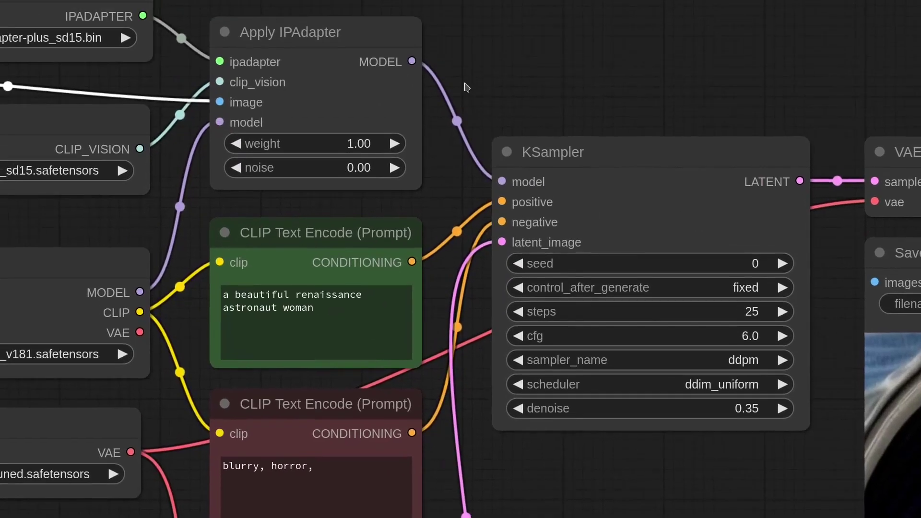
pyautogui.click(238, 143)
pyautogui.click(238, 144)
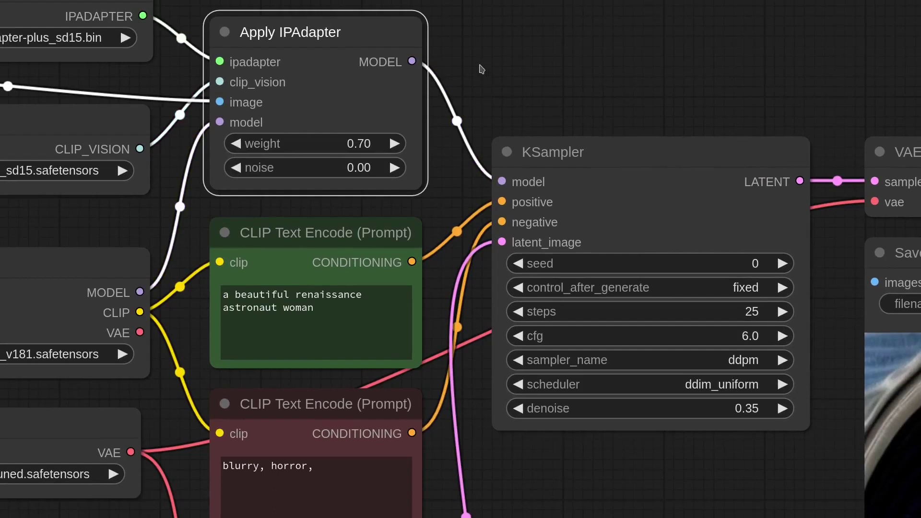
pyautogui.scroll(-9, 480, 68)
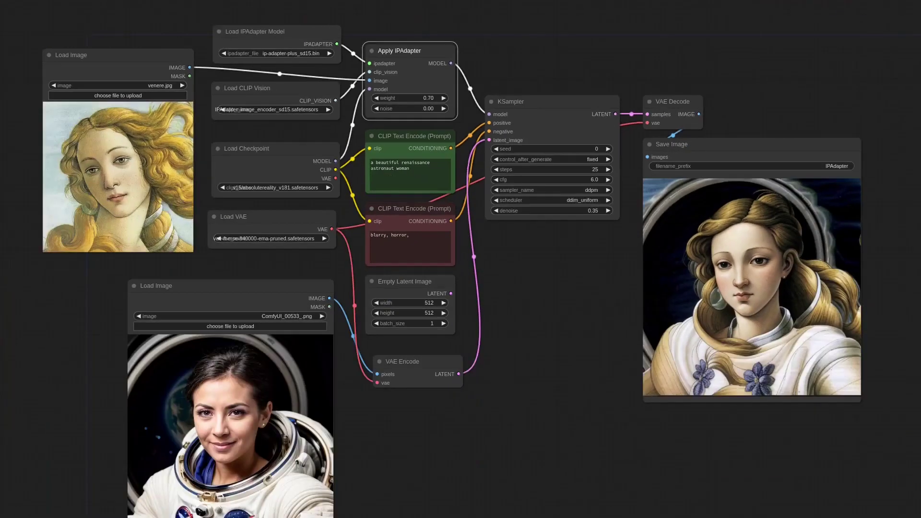
pyautogui.hotkey('ctrl', 'Return')
pyautogui.scroll(5, 869, 251)
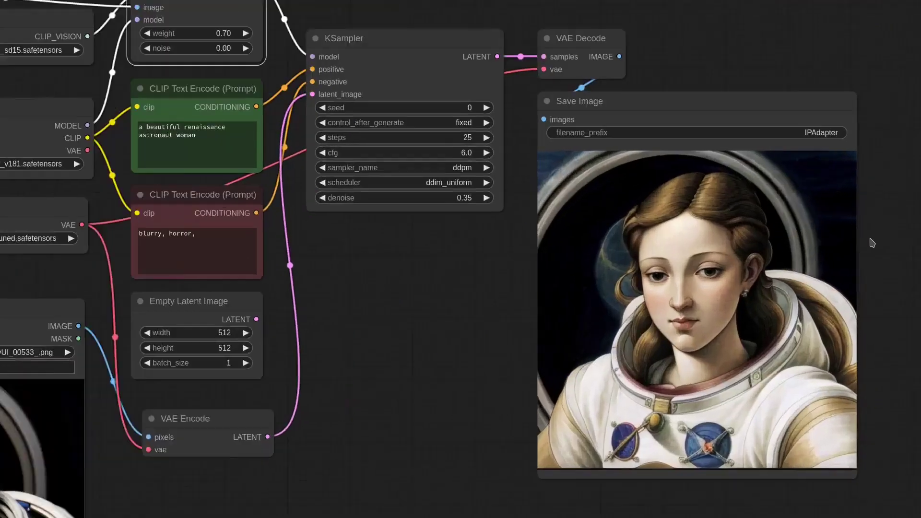
# Set the Apply IPAdapter noise to 0.33 and regenerate the img2img astronaut picture.
pyautogui.scroll(-9, 872, 244)
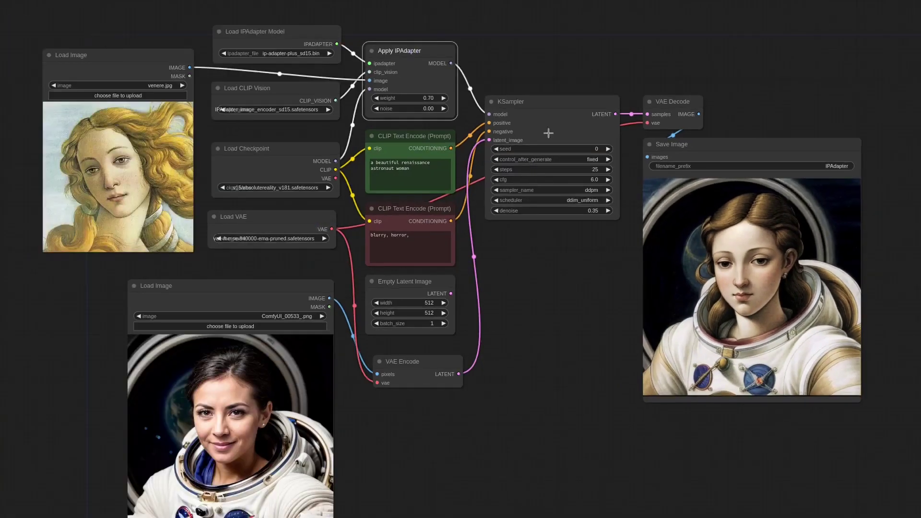
pyautogui.scroll(9, 410, 32)
pyautogui.moveTo(413, 157); pyautogui.dragTo(431, 157)
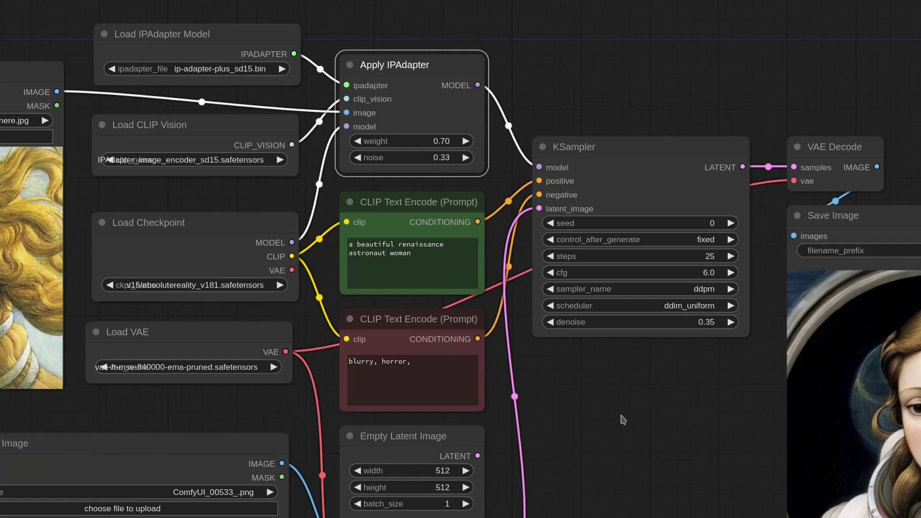
pyautogui.scroll(-5, 623, 420)
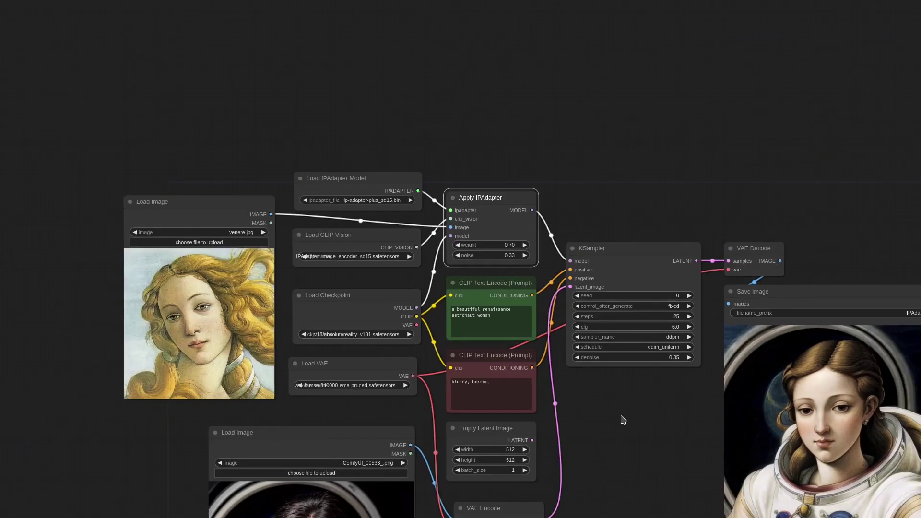
pyautogui.moveTo(626, 426); pyautogui.dragTo(475, 337)
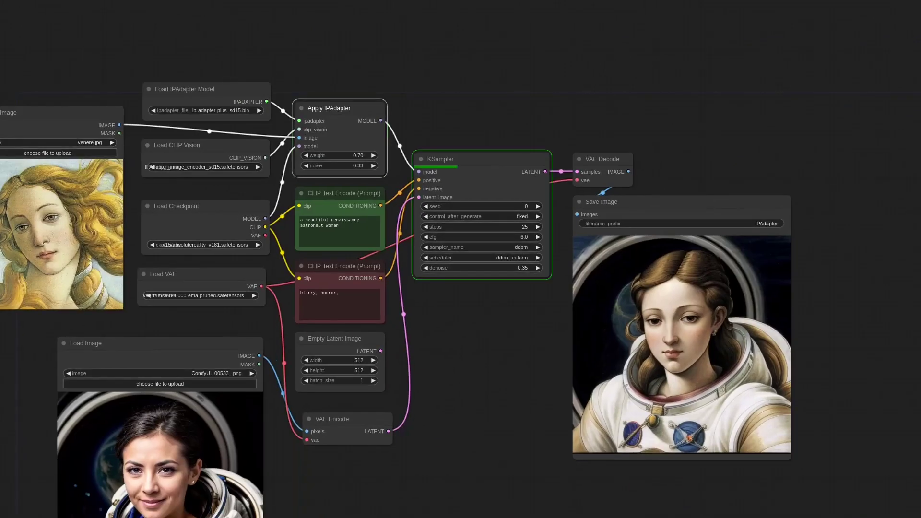
# Move the astronaut and venere.jpg Load Image nodes near the Save Image node to compare both sources with the generated picture.
pyautogui.moveTo(202, 349); pyautogui.dragTo(500, 204)
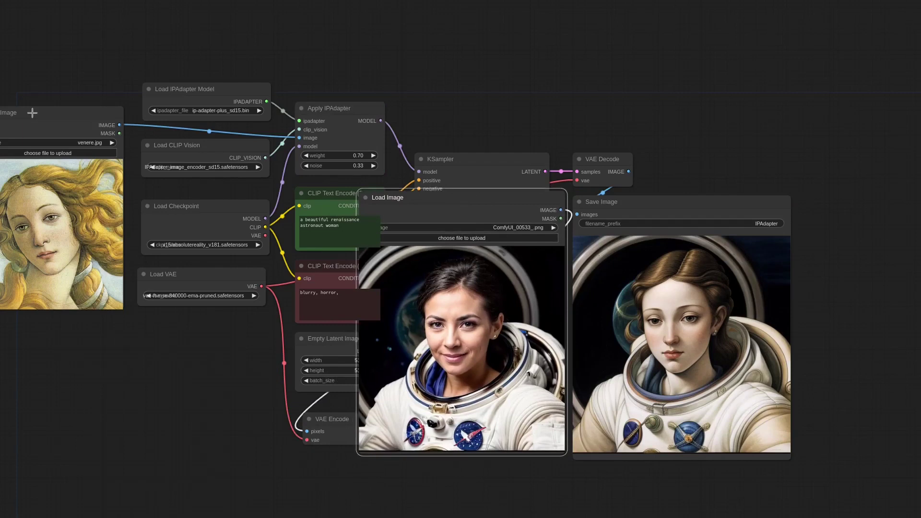
pyautogui.moveTo(51, 119); pyautogui.dragTo(513, 2)
pyautogui.moveTo(642, 93); pyautogui.dragTo(562, 171)
pyautogui.scroll(5, 619, 235)
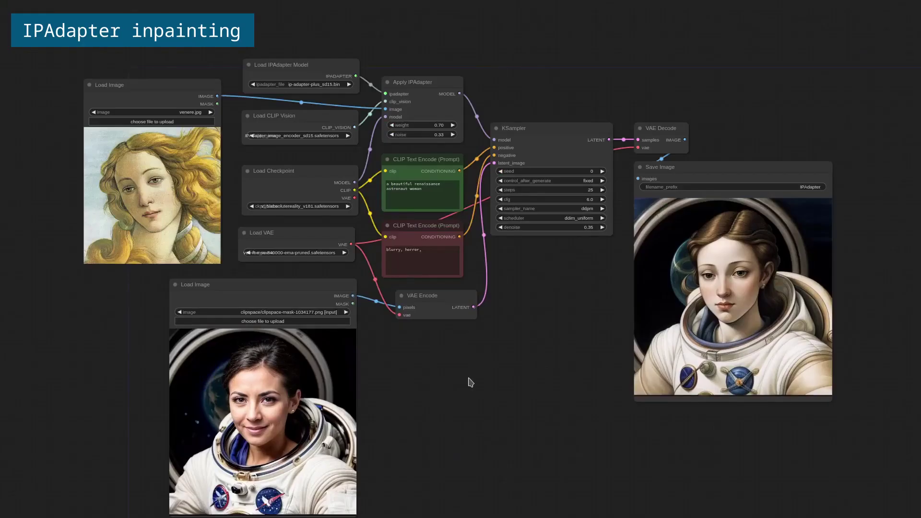
# Add a VAE Encode (for Inpainting) node below VAE Encode and connect the astronaut image and the loaded VAE to it.
pyautogui.click(309, 290)
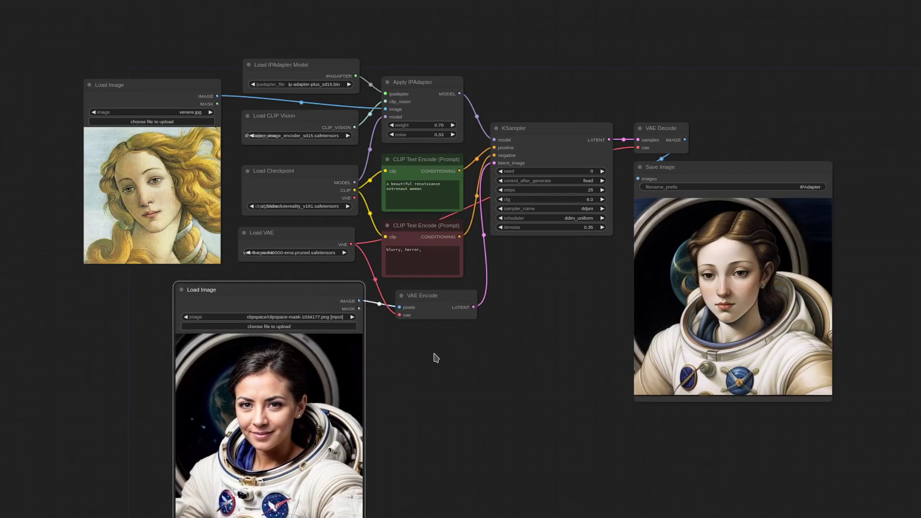
pyautogui.doubleClick(426, 346)
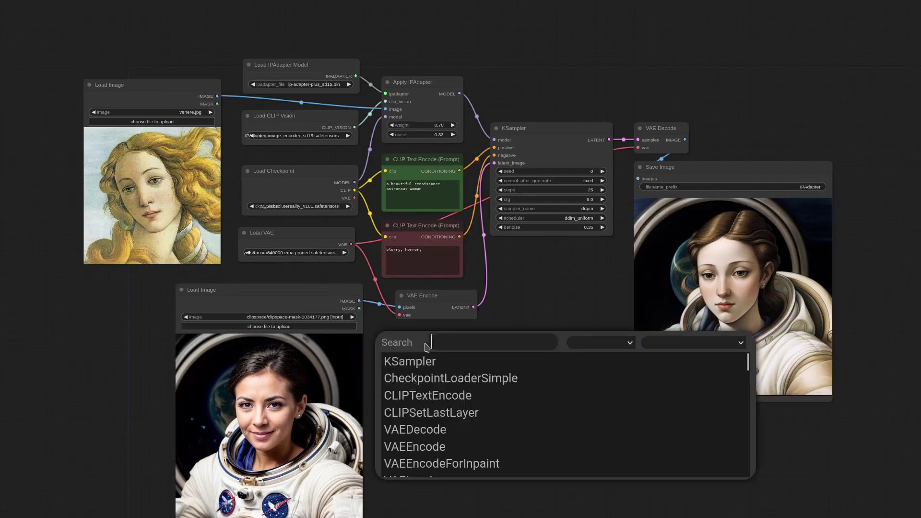
pyautogui.write('inpa')
pyautogui.press('Return')
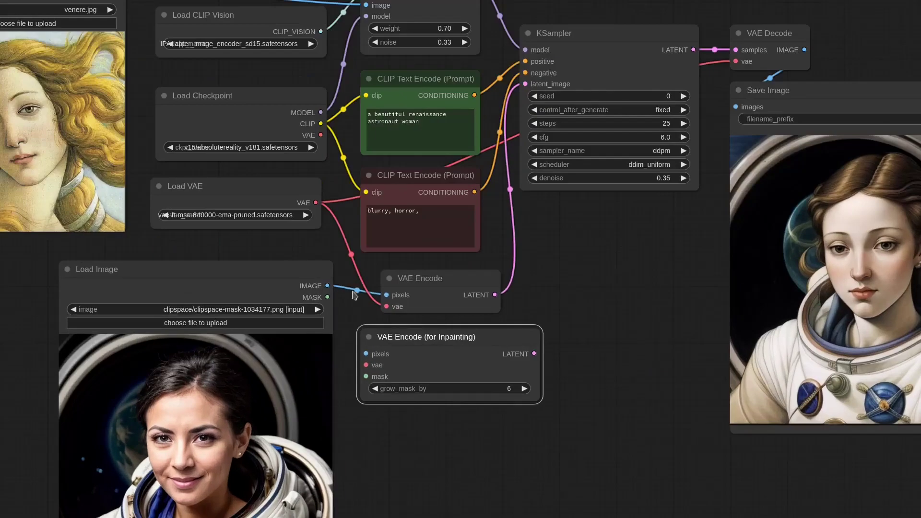
pyautogui.moveTo(327, 286); pyautogui.dragTo(366, 354)
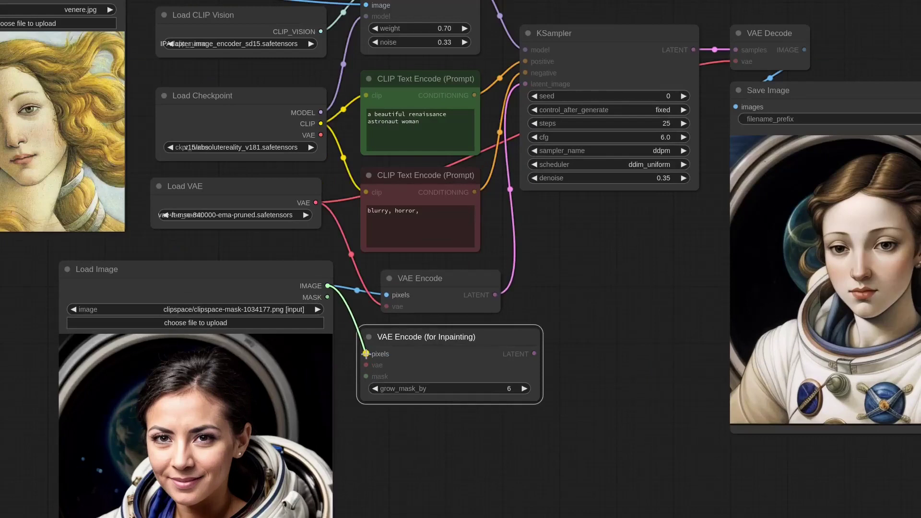
pyautogui.moveTo(316, 202); pyautogui.dragTo(367, 365)
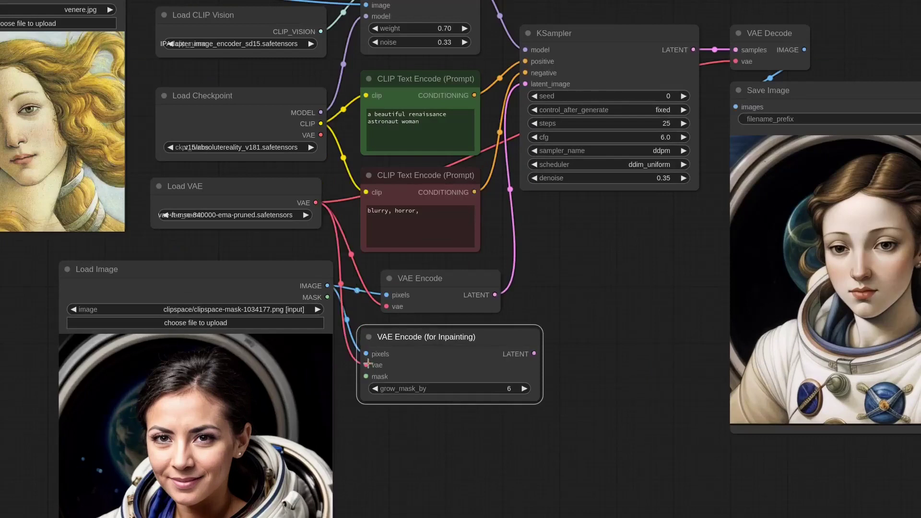
# Mask the woman's face, hair and neck in the astronaut photo with the mask editor and save the mask to the node.
pyautogui.rightClick(214, 361)
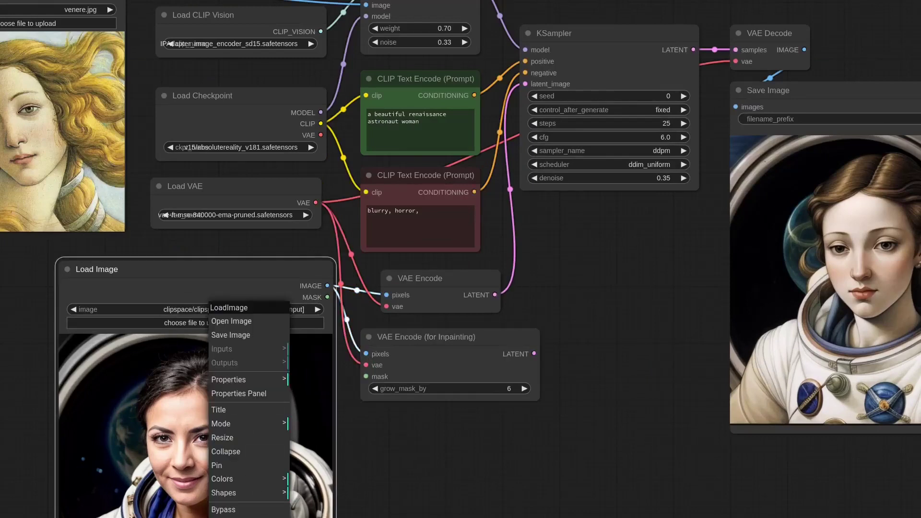
pyautogui.click(249, 516)
pyautogui.moveTo(96, 161)
pyautogui.mouseDown()
pyautogui.moveTo(150, 111)
pyautogui.moveTo(151, 190)
pyautogui.moveTo(116, 164)
pyautogui.moveTo(89, 194)
pyautogui.moveTo(111, 243)
pyautogui.moveTo(160, 201)
pyautogui.moveTo(118, 277)
pyautogui.moveTo(151, 245)
pyautogui.moveTo(168, 246)
pyautogui.moveTo(120, 267)
pyautogui.mouseUp()
pyautogui.click(513, 470)
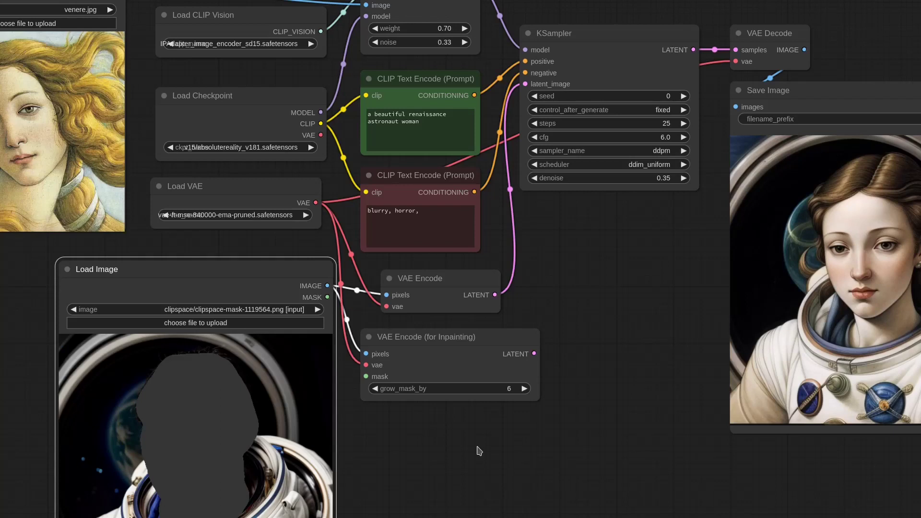
# Feed the inpainting encoder's latent into the KSampler and set its denoise to 1.00.
pyautogui.moveTo(534, 354); pyautogui.dragTo(527, 85)
pyautogui.click(664, 178)
pyautogui.press('BackSpace')
pyautogui.write('1')
pyautogui.press('Return')
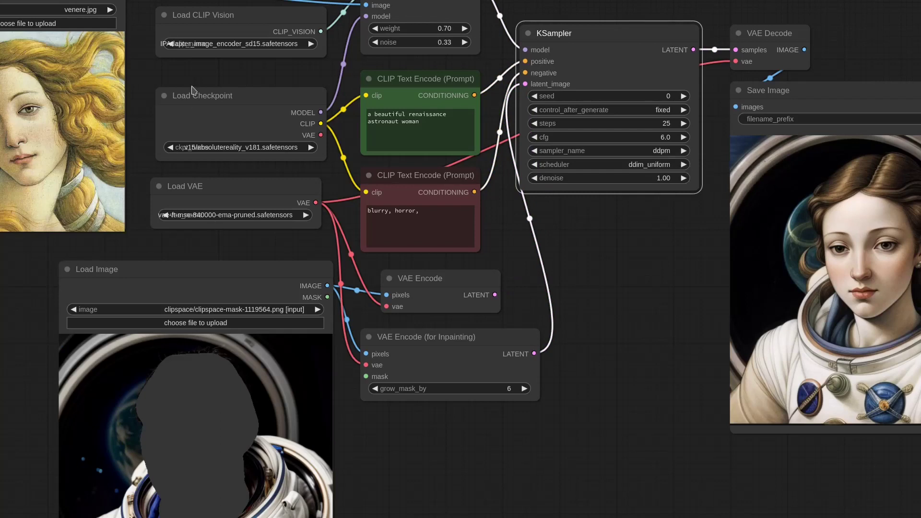
# Switch the Load Checkpoint model to v15/absolutereality_v181INPAINTING.safetensors.
pyautogui.scroll(6, 192, 91)
pyautogui.click(257, 193)
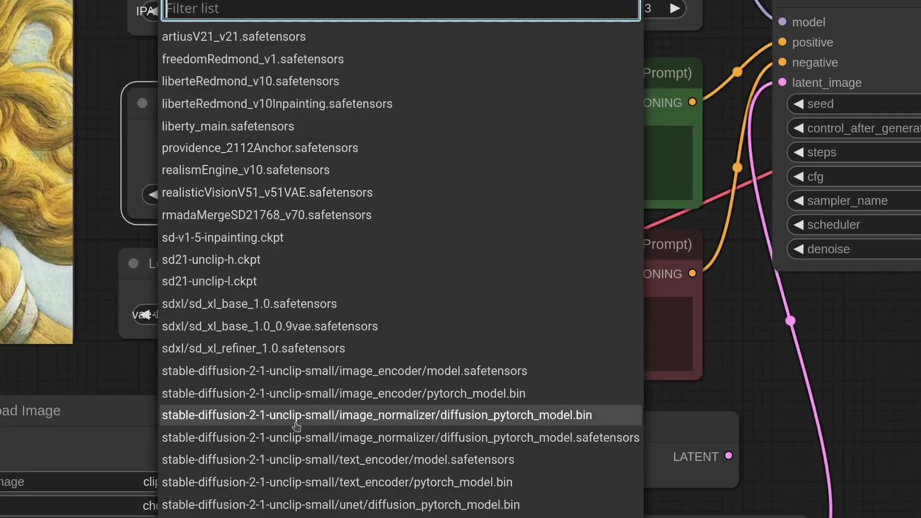
pyautogui.scroll(-5, 297, 422)
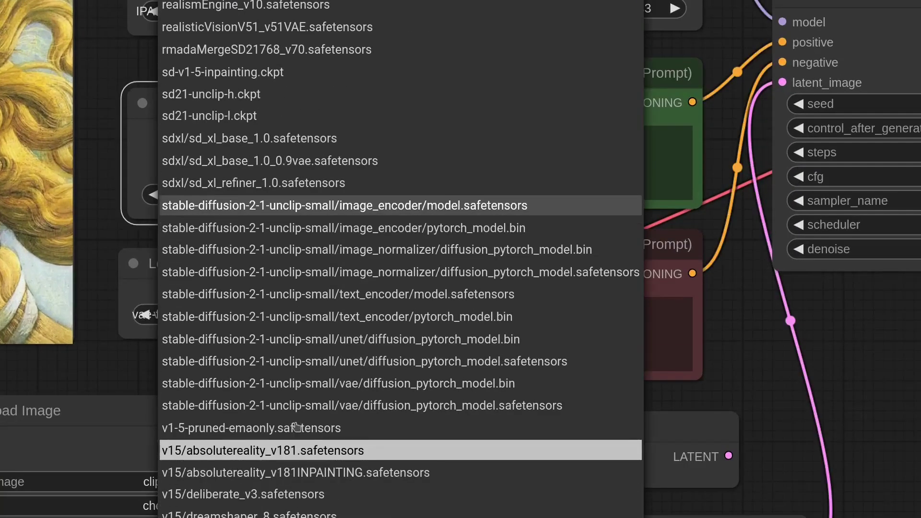
pyautogui.click(349, 474)
# Connect the astronaut photo's mask output to the VAE Encode (for Inpainting) mask input and generate the inpainted picture.
pyautogui.scroll(-10, 401, 386)
pyautogui.moveTo(588, 508); pyautogui.dragTo(490, 385)
pyautogui.hotkey('ctrl', 'Return')
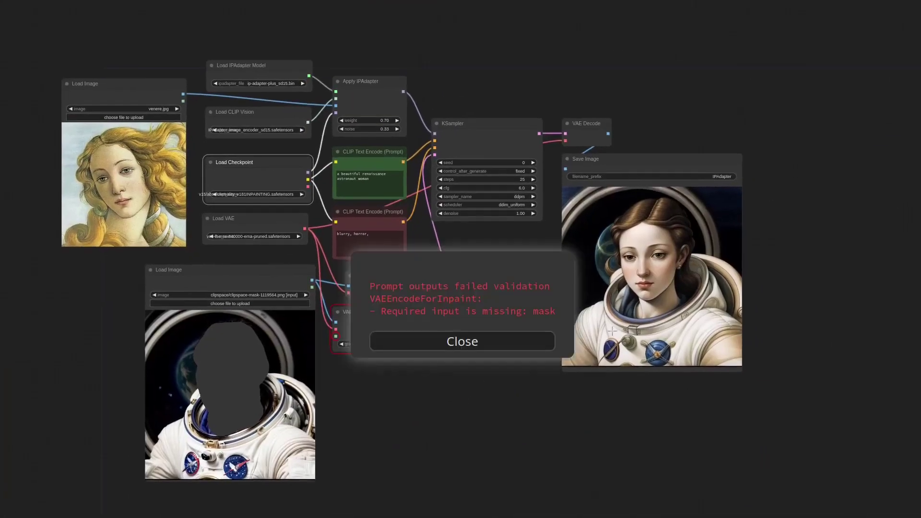
pyautogui.click(460, 346)
pyautogui.moveTo(312, 288); pyautogui.dragTo(336, 336)
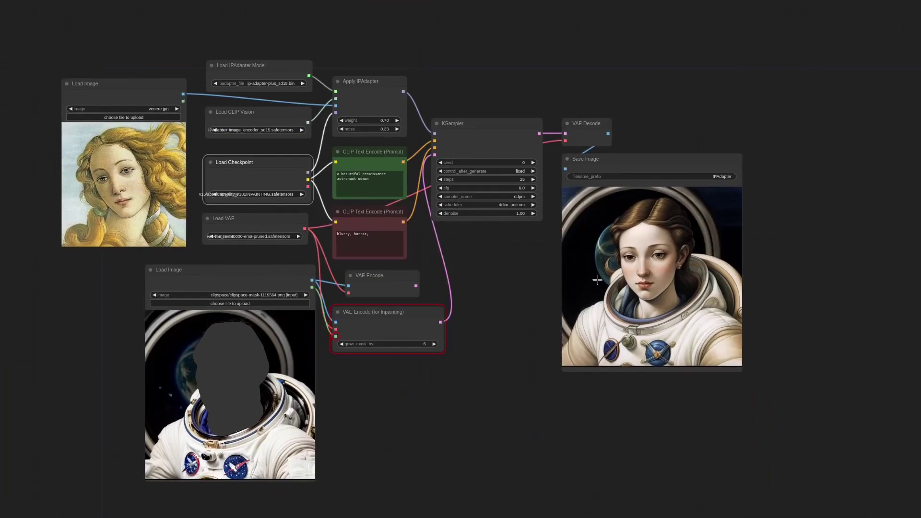
pyautogui.hotkey('ctrl', 'Return')
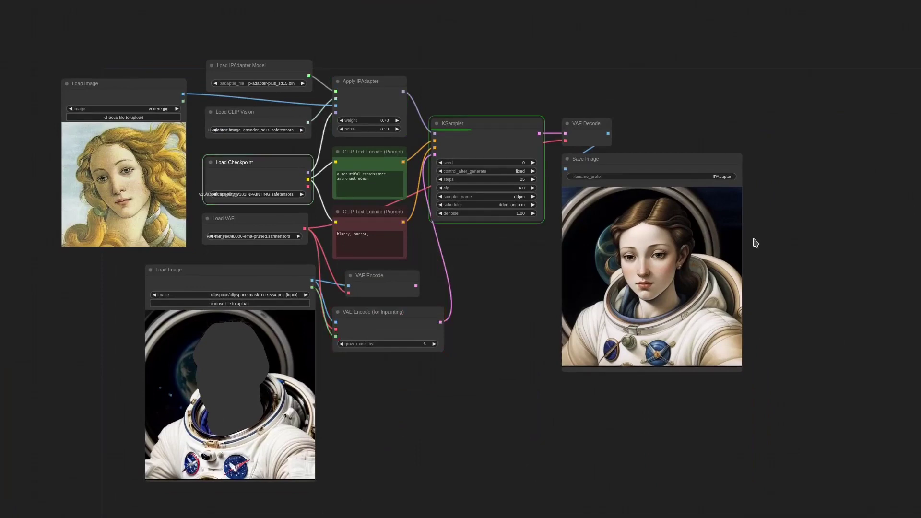
# Place the masked astronaut Load Image node by the Save Image node to compare it with the inpainted result.
pyautogui.click(211, 270)
pyautogui.moveTo(210, 270); pyautogui.dragTo(815, 161)
pyautogui.scroll(8, 886, 247)
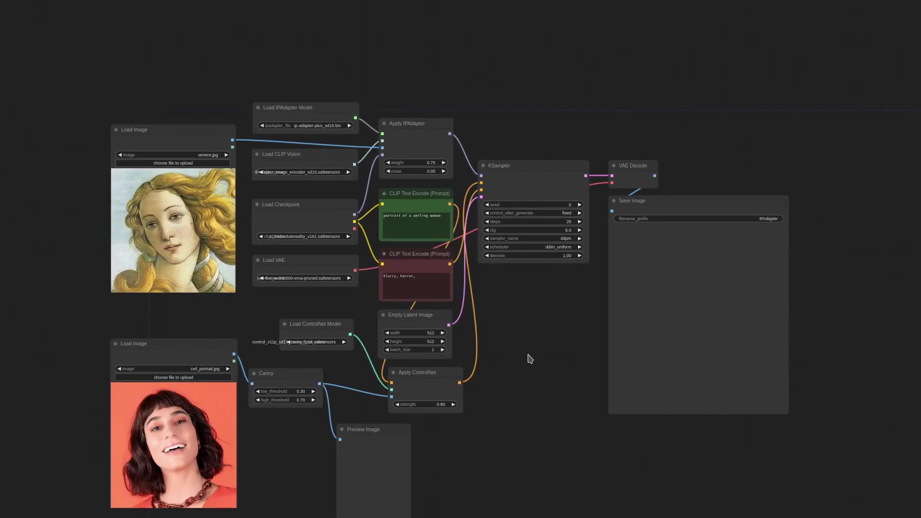
# Shift the venere.jpg and cwf_portrait.jpg Load Image nodes slightly outward and down in the ControlNet workflow.
pyautogui.click(200, 347)
pyautogui.moveTo(182, 144)
pyautogui.mouseDown()
pyautogui.moveTo(160, 151)
pyautogui.moveTo(169, 145)
pyautogui.mouseUp()
pyautogui.moveTo(187, 340); pyautogui.dragTo(178, 373)
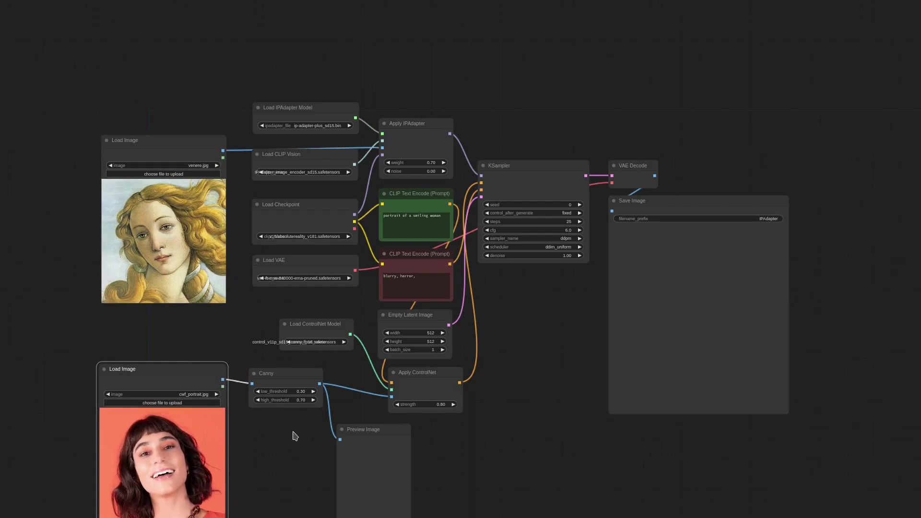
pyautogui.scroll(4, 295, 436)
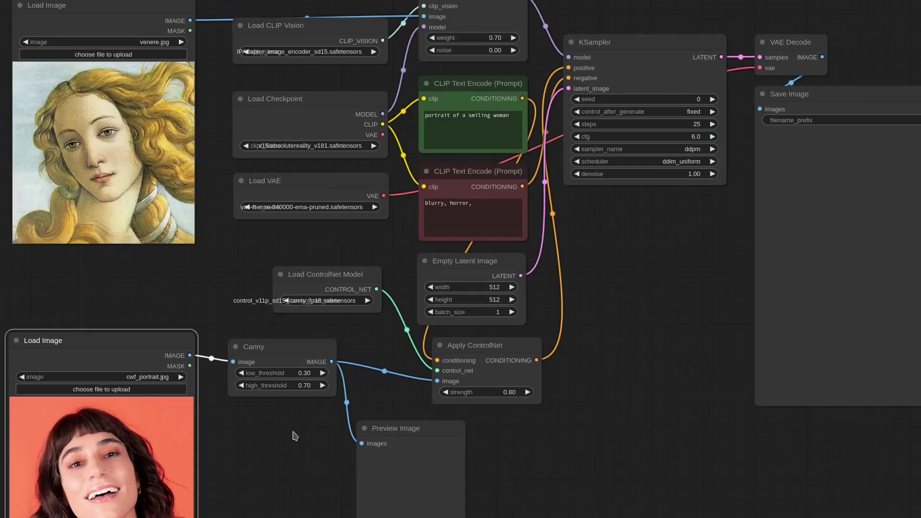
pyautogui.scroll(-2, 295, 436)
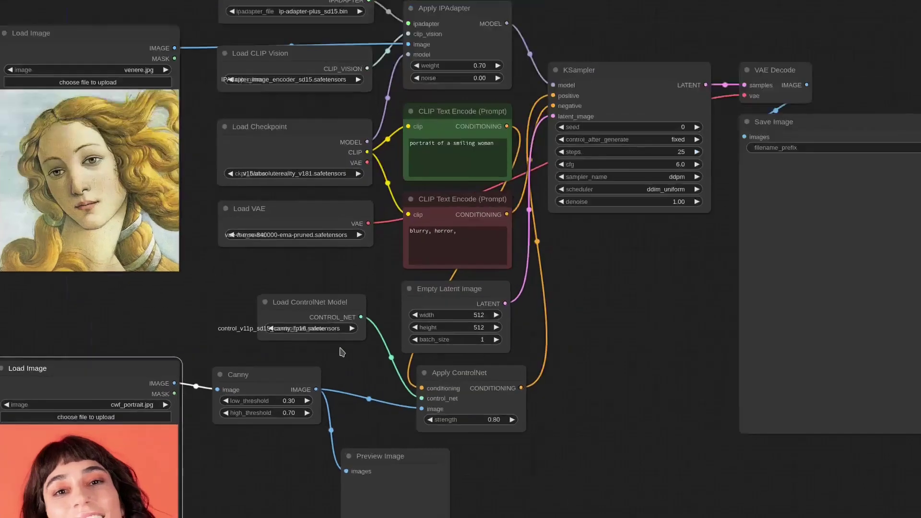
# Nudge the Canny node and align the Apply ControlNet node beneath the Empty Latent Image node.
pyautogui.scroll(4, 343, 353)
pyautogui.moveTo(255, 382); pyautogui.dragTo(267, 382)
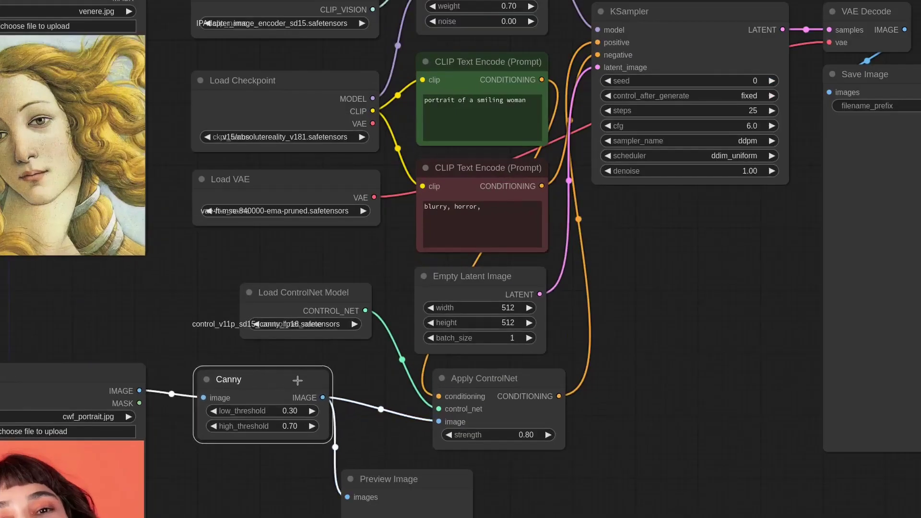
pyautogui.click(497, 380)
pyautogui.moveTo(498, 381); pyautogui.dragTo(480, 377)
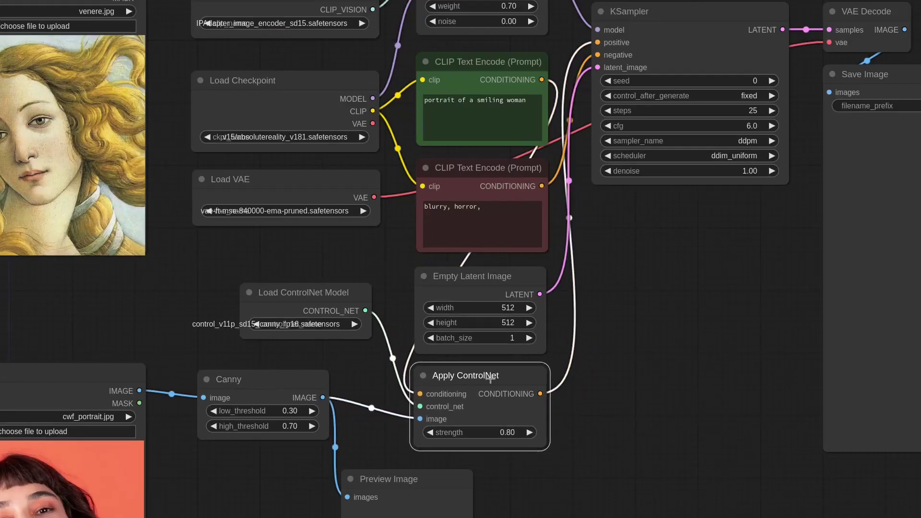
pyautogui.scroll(1, 525, 485)
pyautogui.scroll(3, 526, 487)
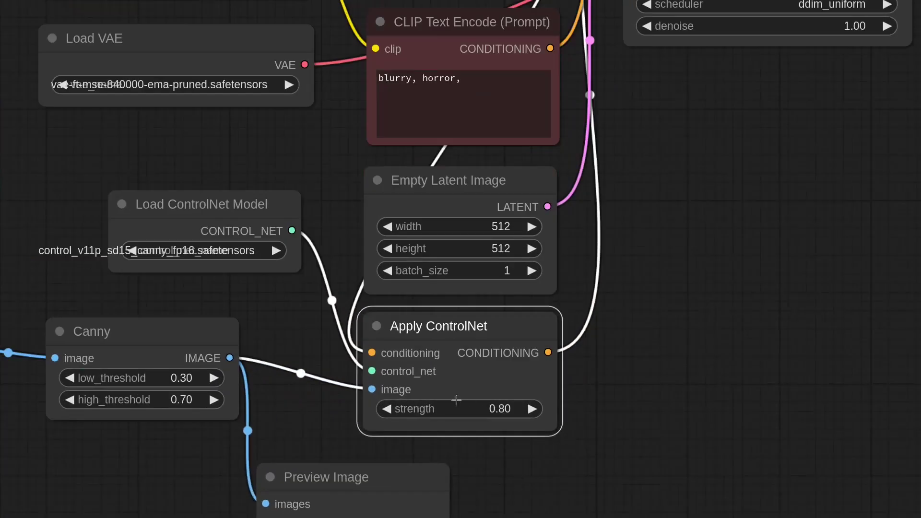
pyautogui.scroll(-7, 580, 340)
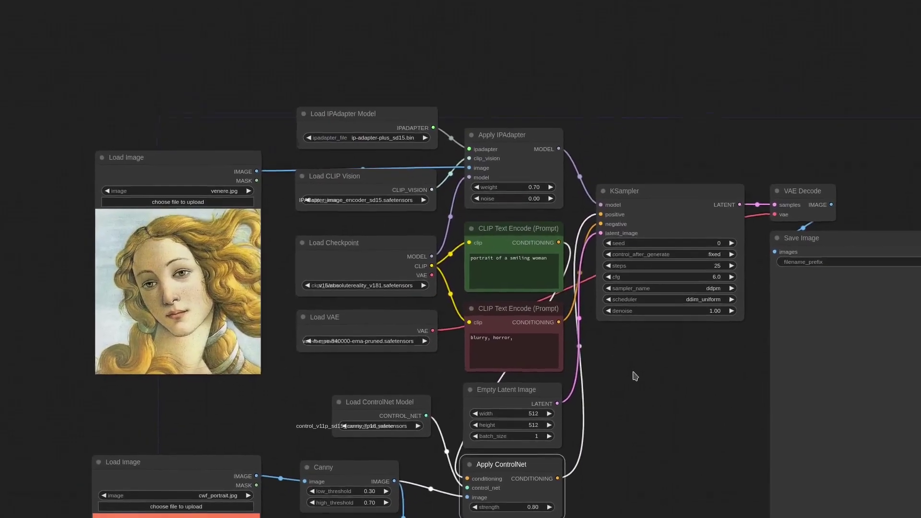
# Check the Apply IPAdapter settings and generate the portrait from the venere.jpg reference with the Canny ControlNet of cwf_portrait.jpg.
pyautogui.scroll(6, 532, 110)
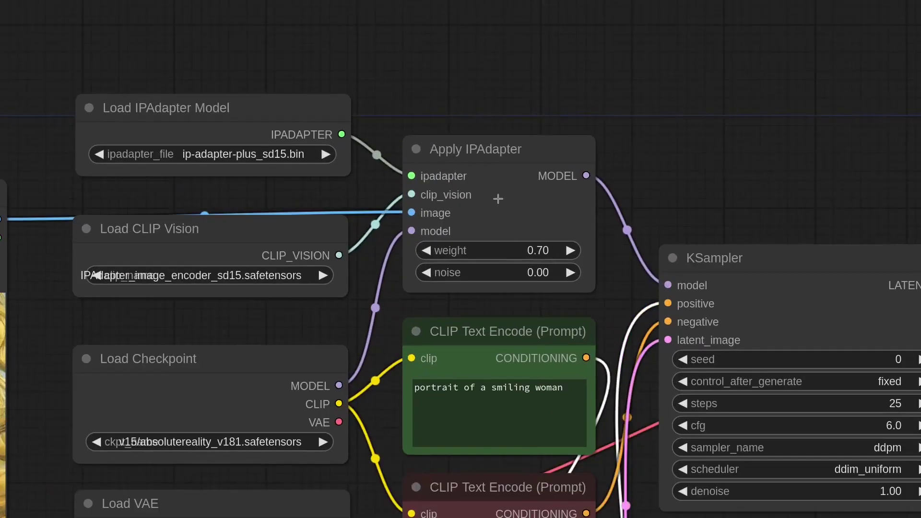
pyautogui.scroll(-5, 518, 117)
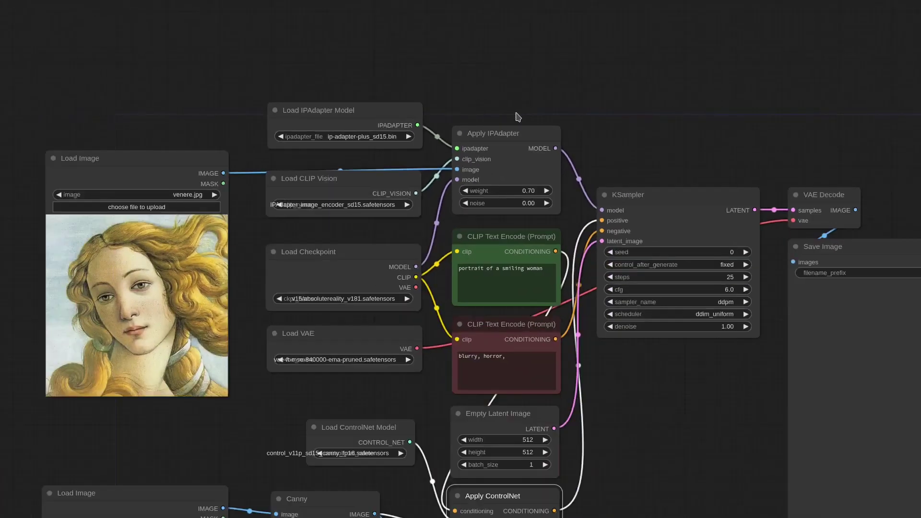
pyautogui.moveTo(635, 469); pyautogui.dragTo(599, 347)
pyautogui.scroll(-2, 599, 347)
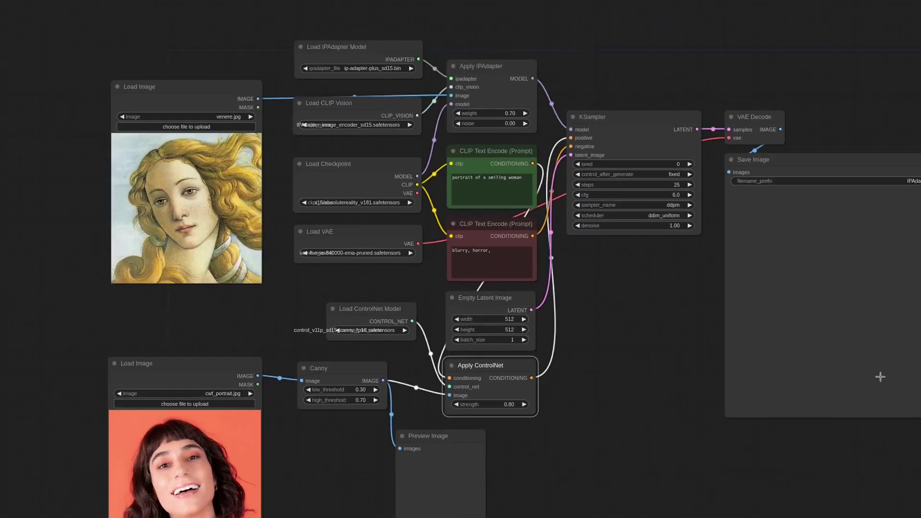
pyautogui.hotkey('ctrl', 'Return')
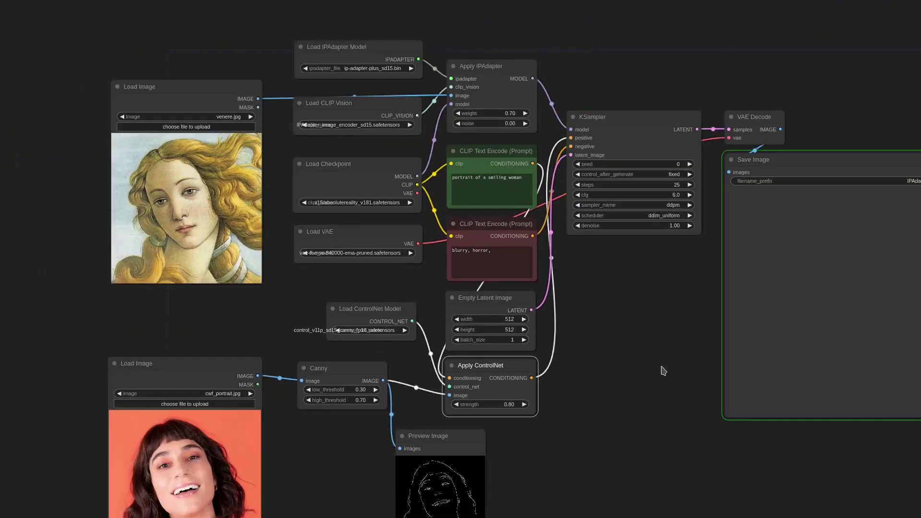
pyautogui.moveTo(663, 369); pyautogui.dragTo(602, 367)
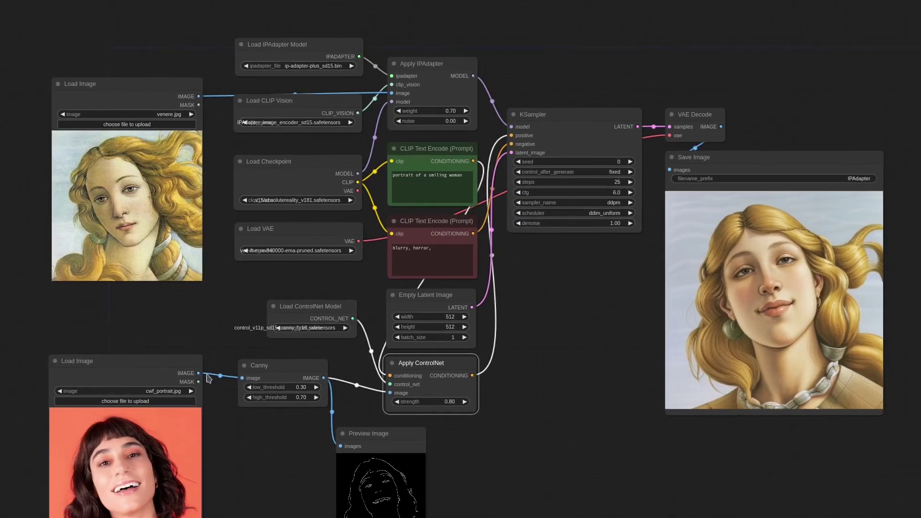
# Move the cwf_portrait.jpg and venere.jpg Load Image nodes up and closer to the nodes they feed.
pyautogui.moveTo(159, 365); pyautogui.dragTo(173, 358)
pyautogui.moveTo(139, 83); pyautogui.dragTo(157, 71)
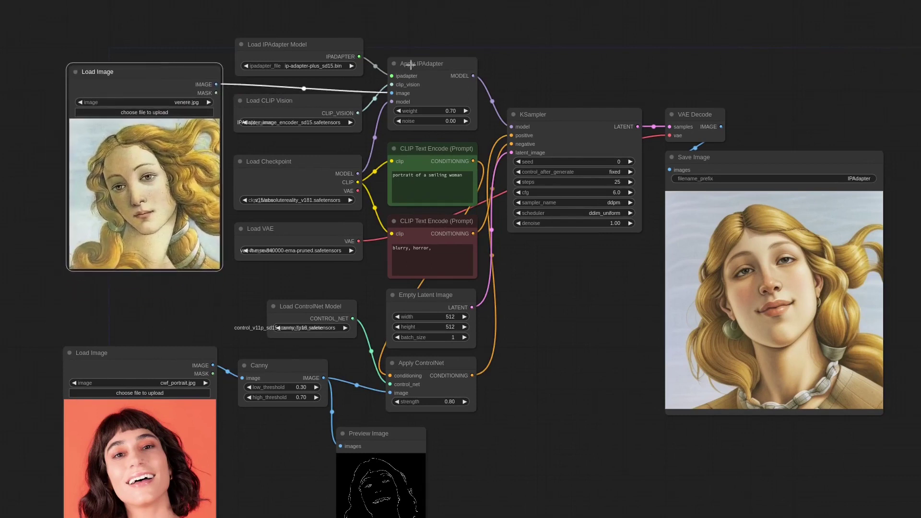
pyautogui.moveTo(176, 357); pyautogui.dragTo(179, 334)
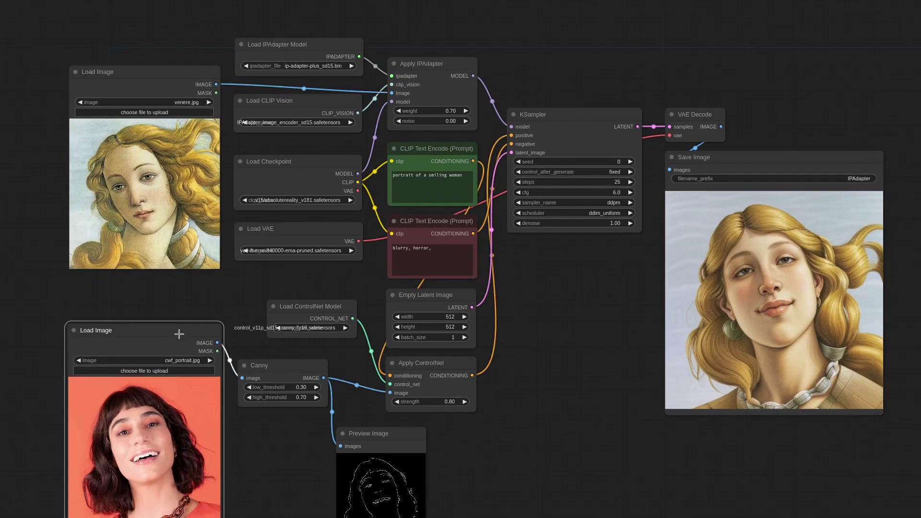
pyautogui.moveTo(179, 334)
pyautogui.mouseDown()
pyautogui.moveTo(179, 344)
pyautogui.moveTo(160, 341)
pyautogui.moveTo(173, 341)
pyautogui.mouseUp()
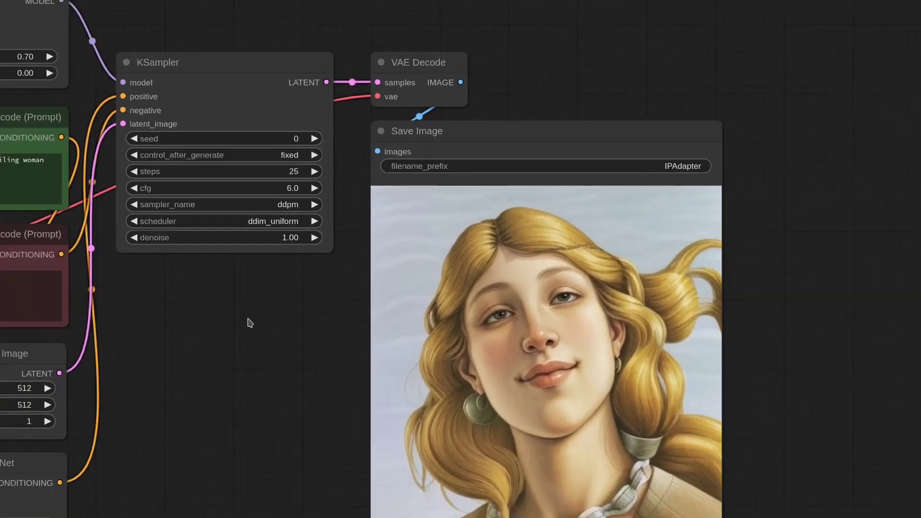
# Set the Apply IPAdapter noise to 0.24 in the ControlNet workflow and nudge the node slightly up.
pyautogui.moveTo(47, 75); pyautogui.dragTo(41, 73)
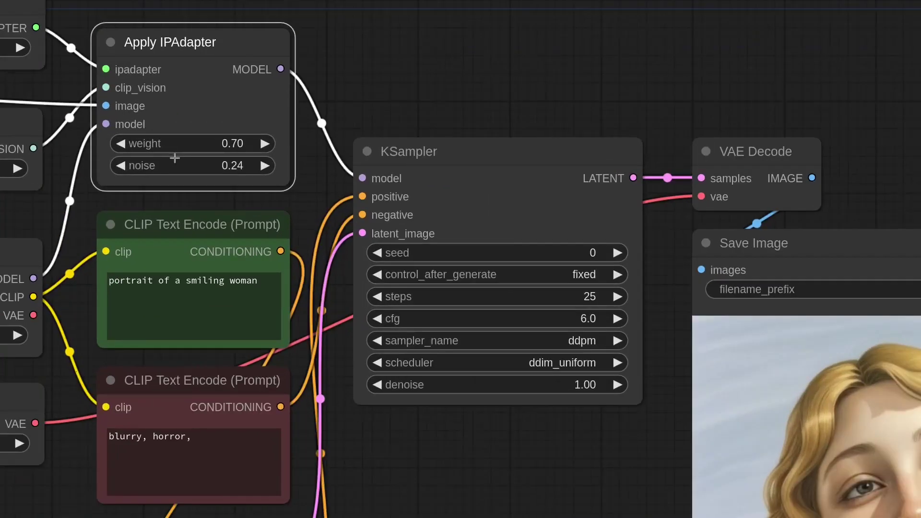
pyautogui.moveTo(353, 86); pyautogui.dragTo(506, 181)
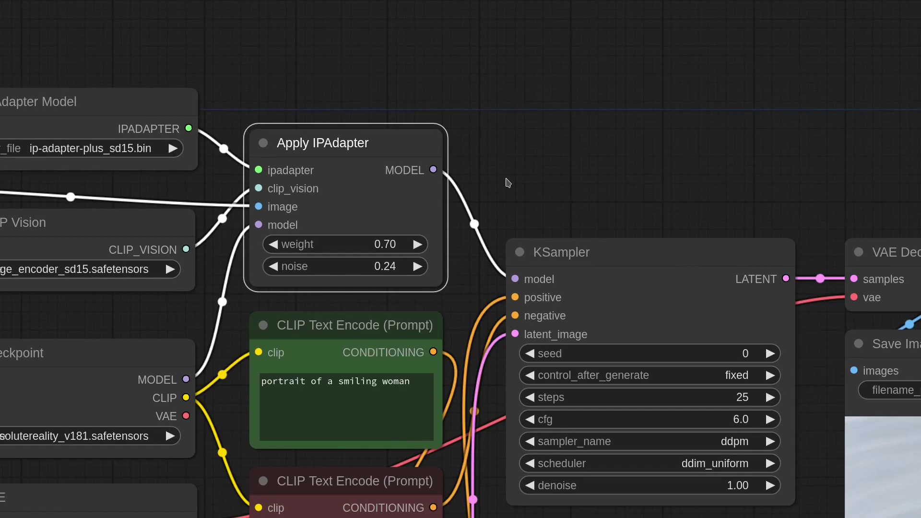
pyautogui.moveTo(372, 142); pyautogui.dragTo(376, 138)
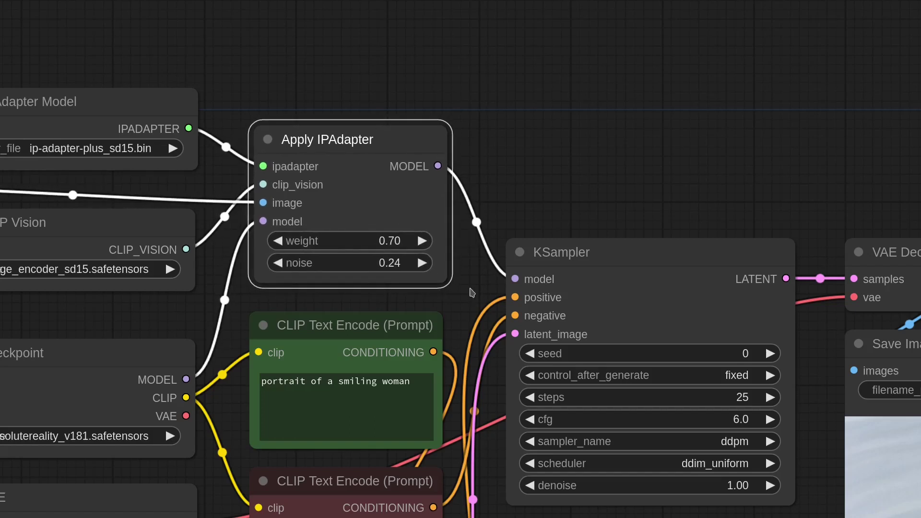
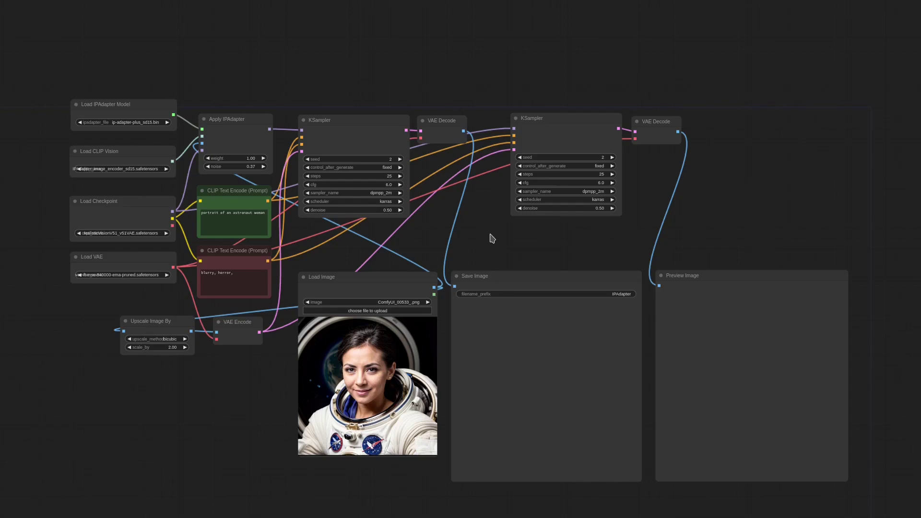
# Review the astronaut upscaling workflow and generate both versions of ComfyUI_00533_.png with the two KSampler seeds set to 3.
pyautogui.scroll(8, 386, 395)
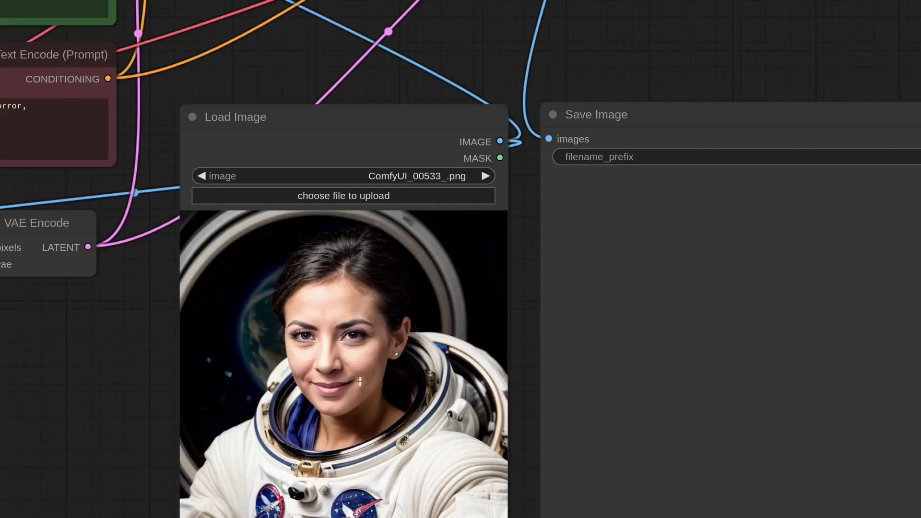
pyautogui.scroll(-7, 360, 382)
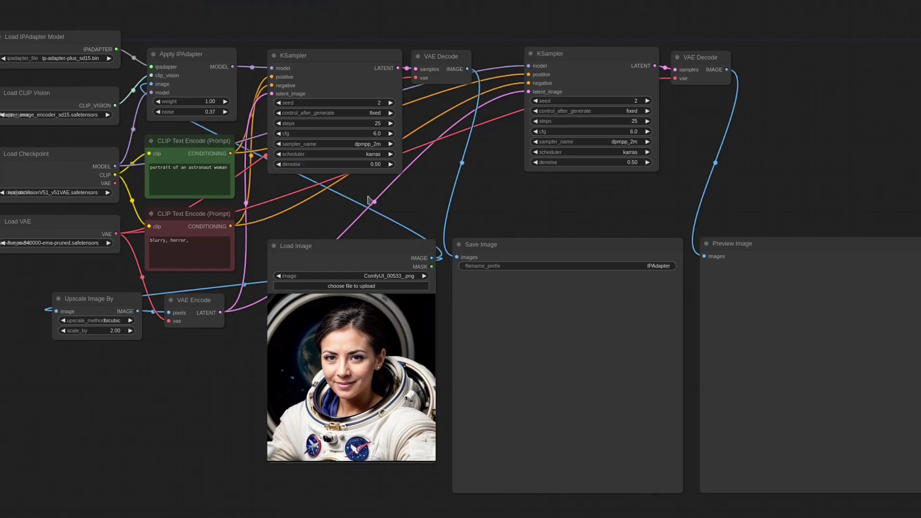
pyautogui.scroll(6, 344, 118)
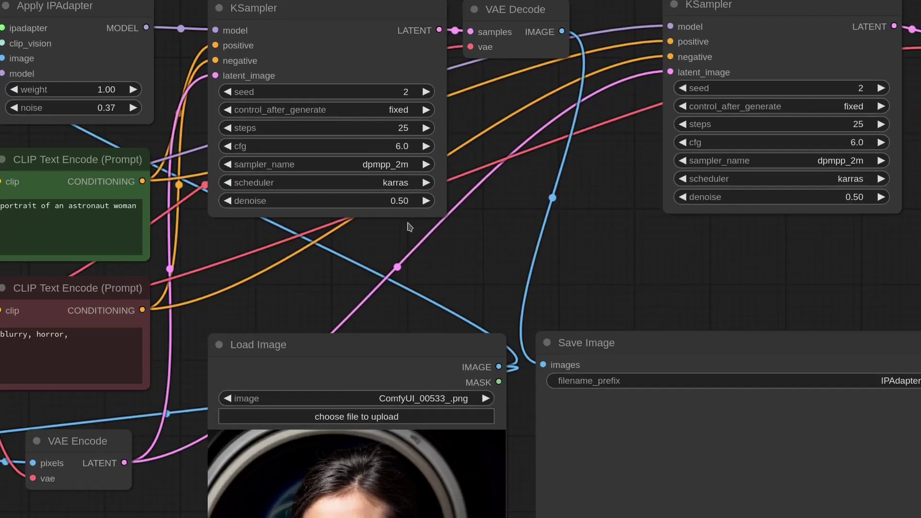
pyautogui.moveTo(282, 293); pyautogui.dragTo(421, 227)
pyautogui.moveTo(73, 370); pyautogui.dragTo(78, 348)
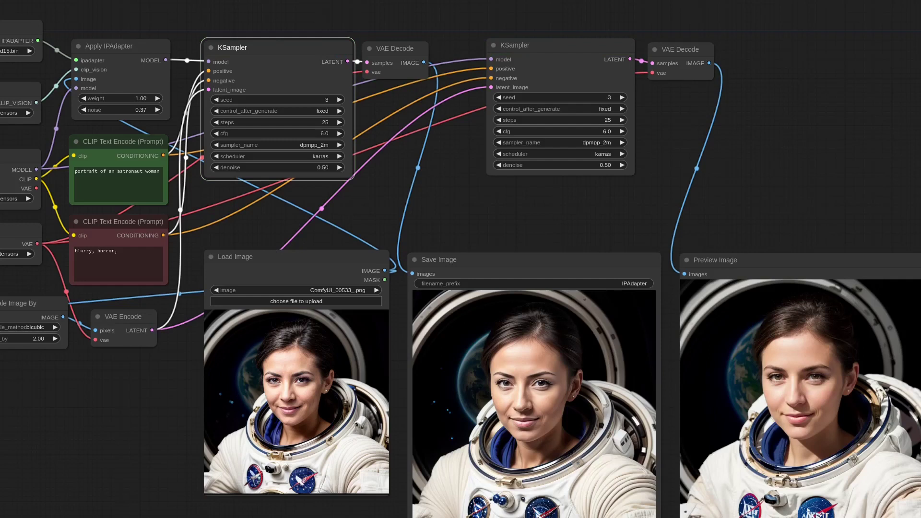
# Align the Save Image and Preview Image nodes and compare both upscaled astronaut faces with the original image.
pyautogui.scroll(4, 600, 171)
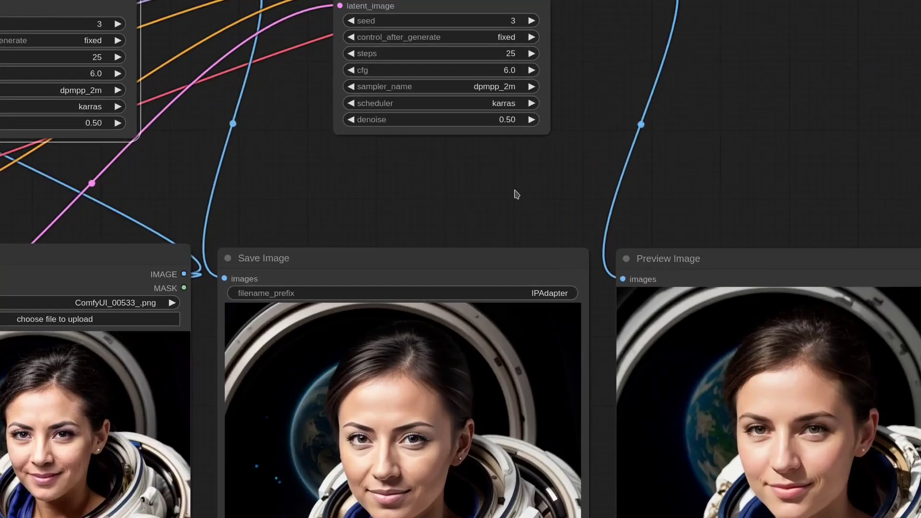
pyautogui.click(693, 260)
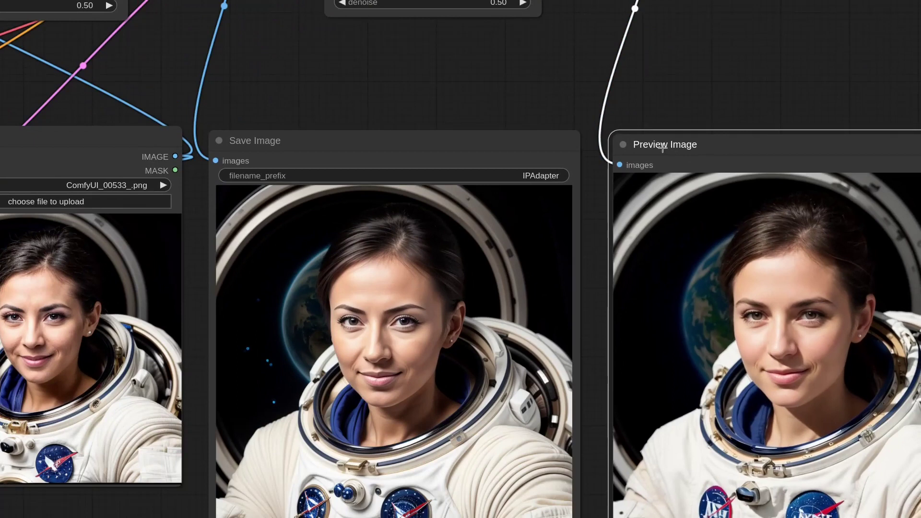
pyautogui.moveTo(717, 147); pyautogui.dragTo(712, 141)
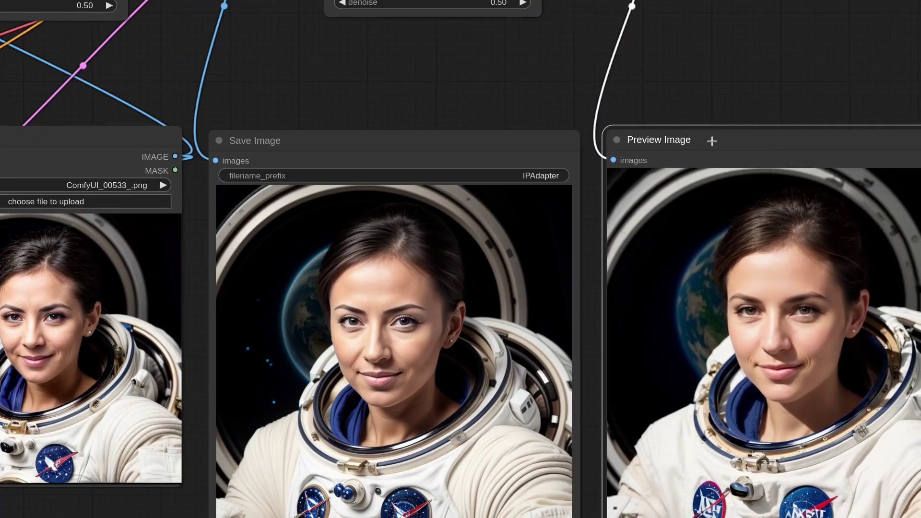
pyautogui.scroll(-1, 671, 94)
pyautogui.moveTo(118, 139)
pyautogui.mouseDown()
pyautogui.moveTo(98, 156)
pyautogui.moveTo(122, 145)
pyautogui.mouseUp()
pyautogui.moveTo(331, 138); pyautogui.dragTo(331, 137)
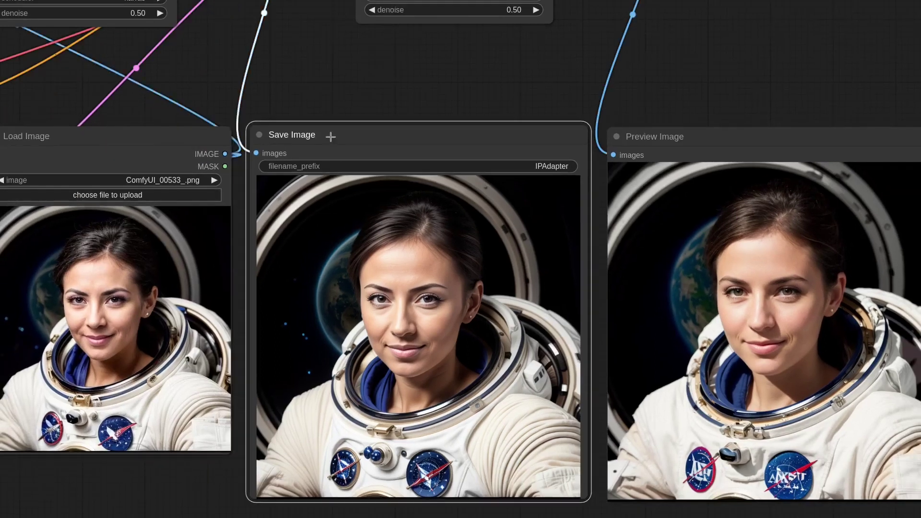
pyautogui.scroll(3, 247, 291)
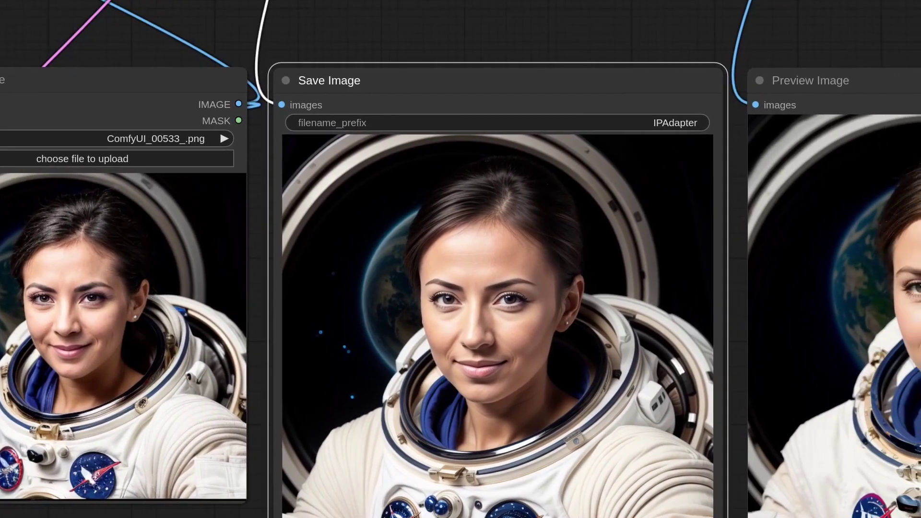
pyautogui.scroll(4, 101, 192)
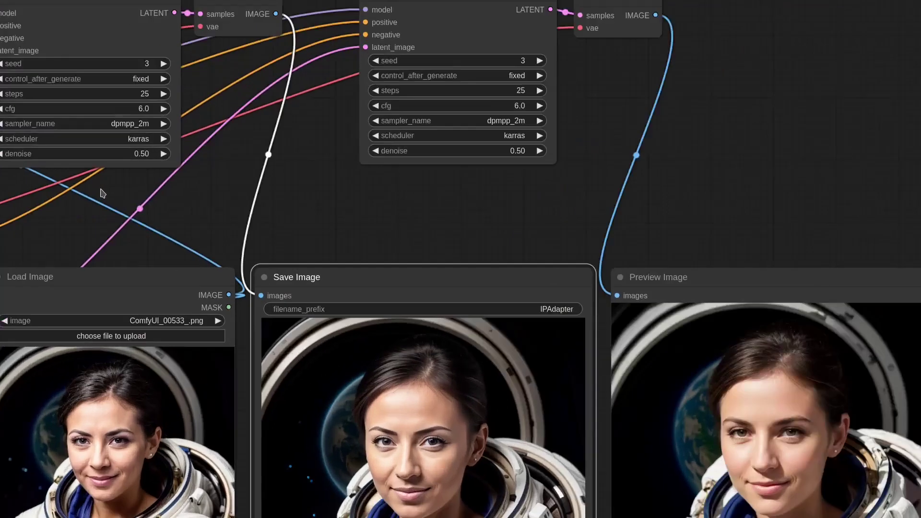
# Set denoise to 0.45 in both KSamplers and generate the upscaled astronaut portraits again.
pyautogui.moveTo(96, 146); pyautogui.dragTo(82, 146)
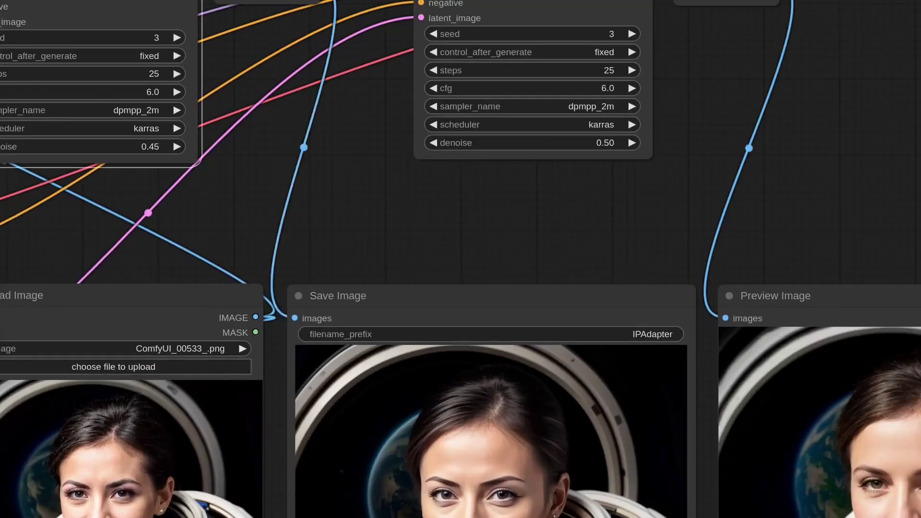
pyautogui.click(434, 143)
pyautogui.click(434, 143)
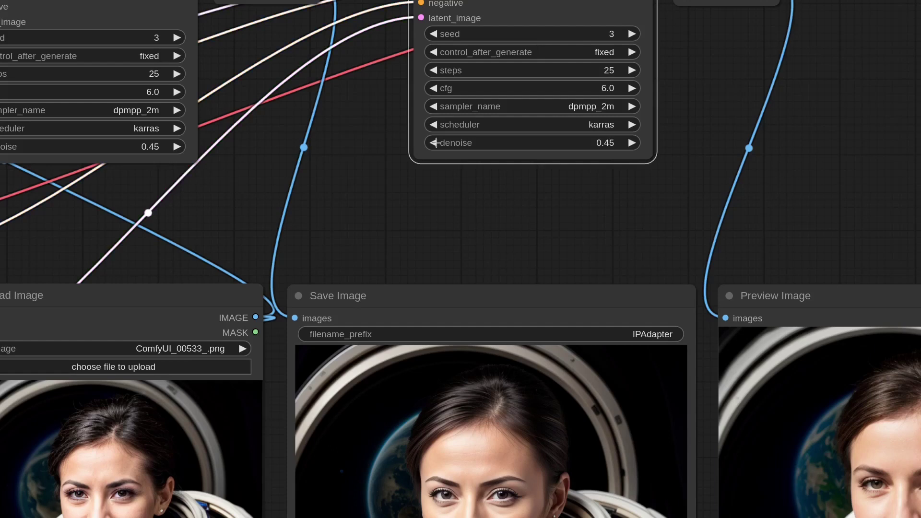
pyautogui.scroll(-4, 360, 196)
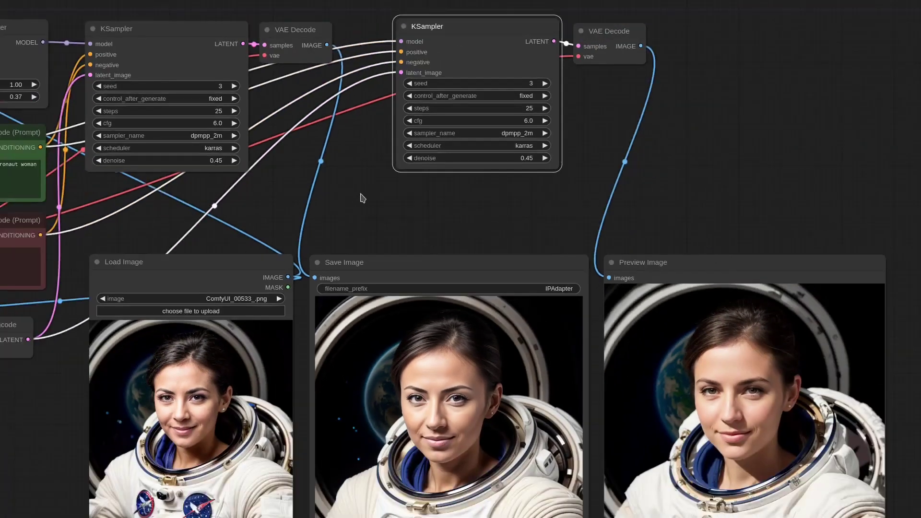
pyautogui.moveTo(360, 199); pyautogui.dragTo(348, 135)
pyautogui.hotkey('ctrl', 'Return')
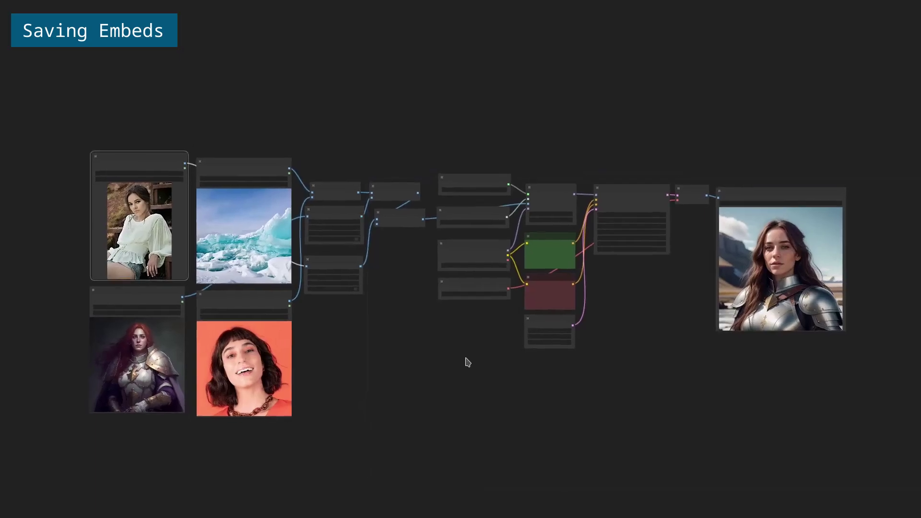
# Nudge the girl_sitting.png and woman.png Load Image nodes and raise the lower Prepare Image For Clip Vision node slightly.
pyautogui.scroll(6, 145, 318)
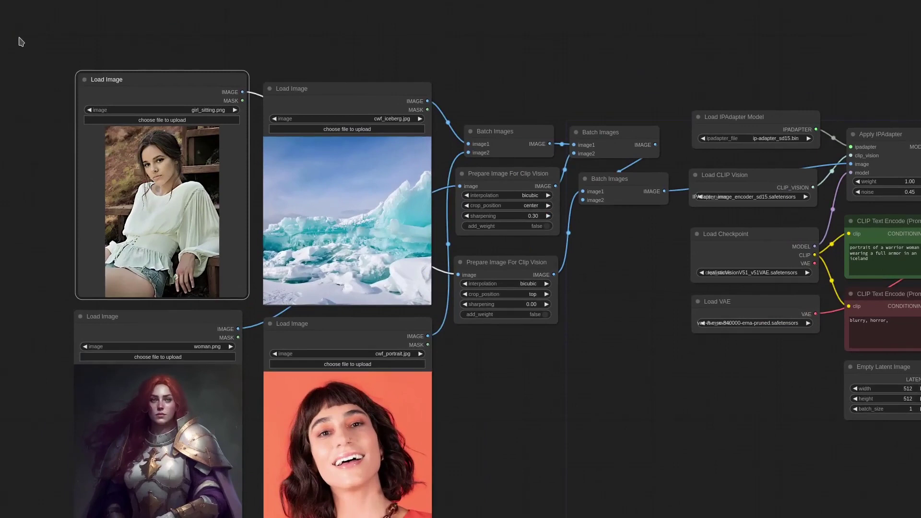
pyautogui.moveTo(165, 82); pyautogui.dragTo(162, 77)
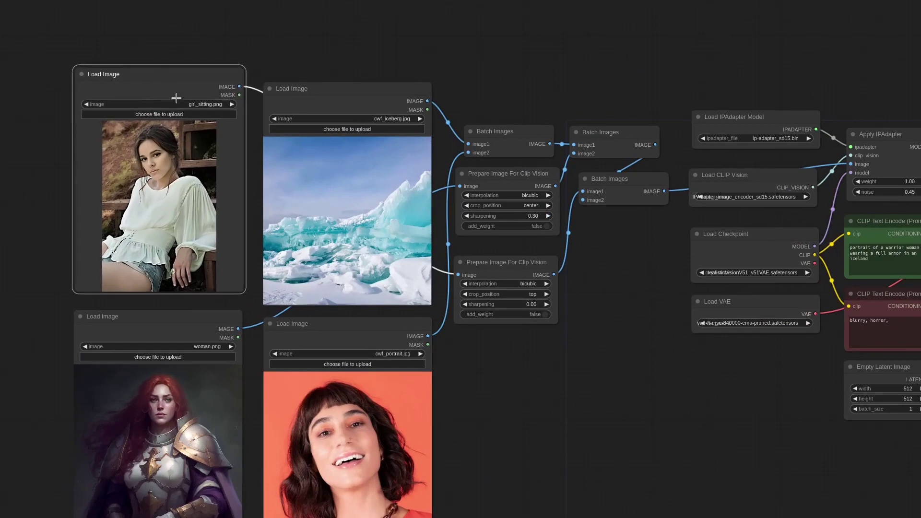
pyautogui.moveTo(496, 263); pyautogui.dragTo(494, 256)
pyautogui.moveTo(154, 86); pyautogui.dragTo(166, 77)
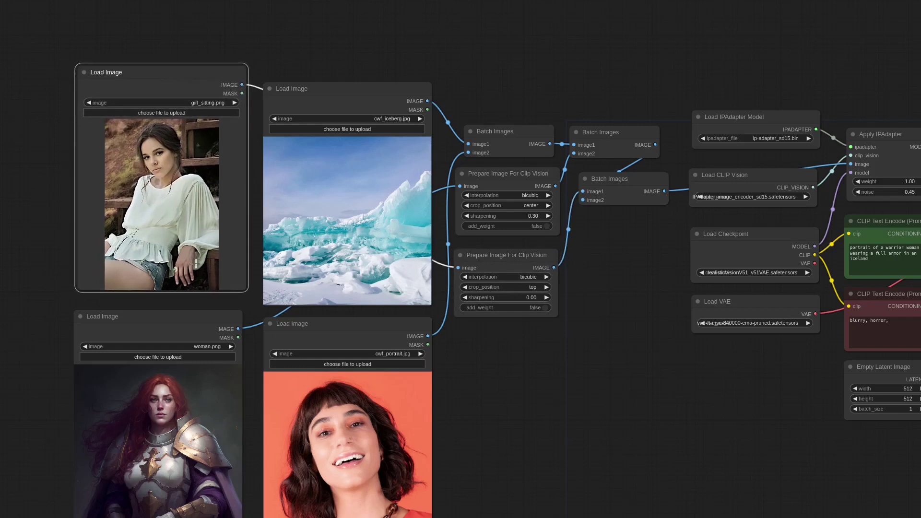
pyautogui.moveTo(187, 316)
pyautogui.mouseDown()
pyautogui.moveTo(189, 328)
pyautogui.moveTo(184, 323)
pyautogui.mouseUp()
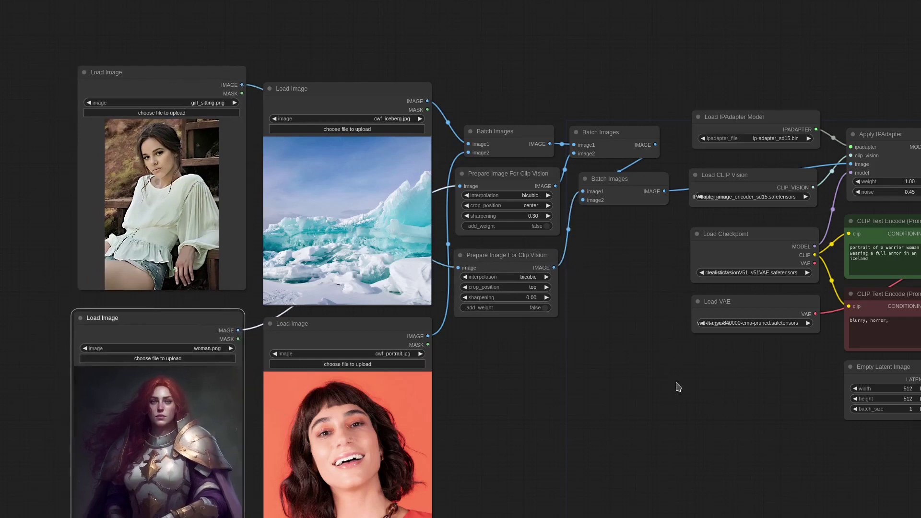
# Set the KSampler seed to 3 and generate the warrior portrait from the four batched reference images.
pyautogui.moveTo(662, 391); pyautogui.dragTo(431, 360)
pyautogui.moveTo(766, 345); pyautogui.dragTo(496, 351)
pyautogui.click(568, 158)
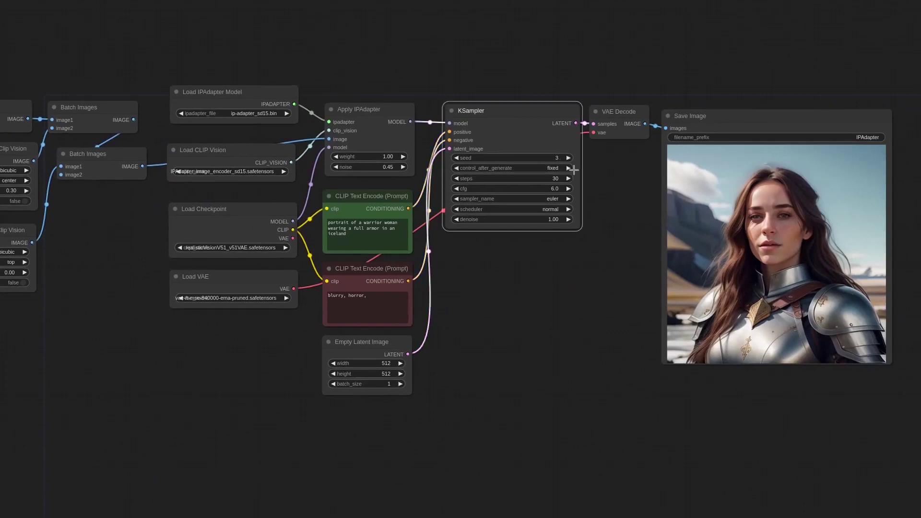
pyautogui.hotkey('ctrl', 'Return')
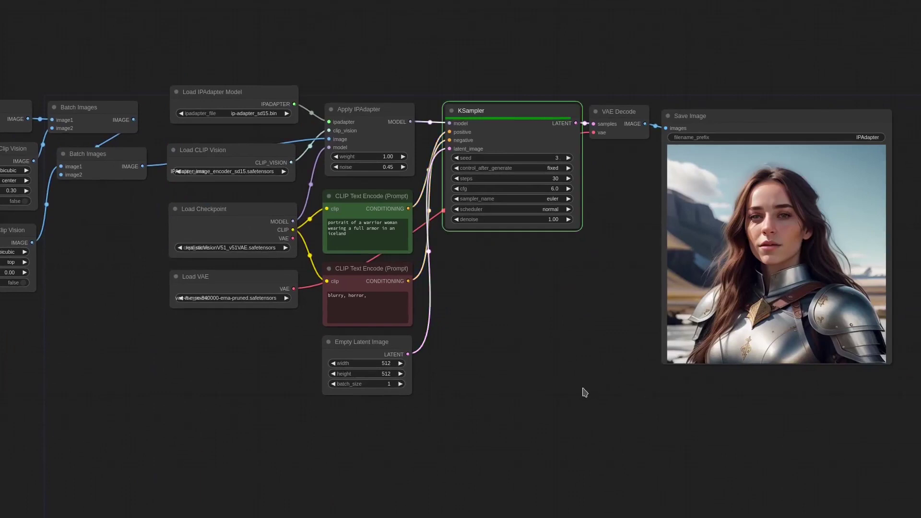
# Add an Encode IPAdapter Image node in the empty space below the Batch Images nodes.
pyautogui.moveTo(160, 417); pyautogui.dragTo(468, 417)
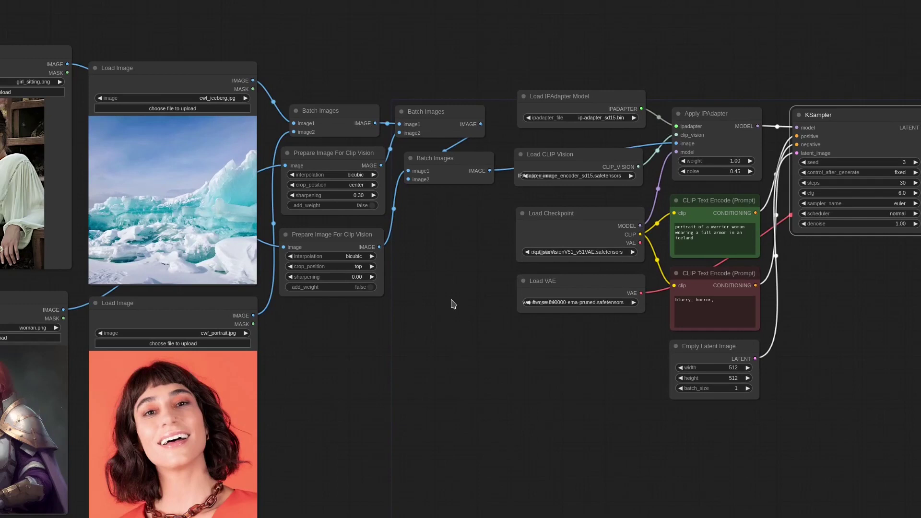
pyautogui.moveTo(567, 155); pyautogui.dragTo(565, 153)
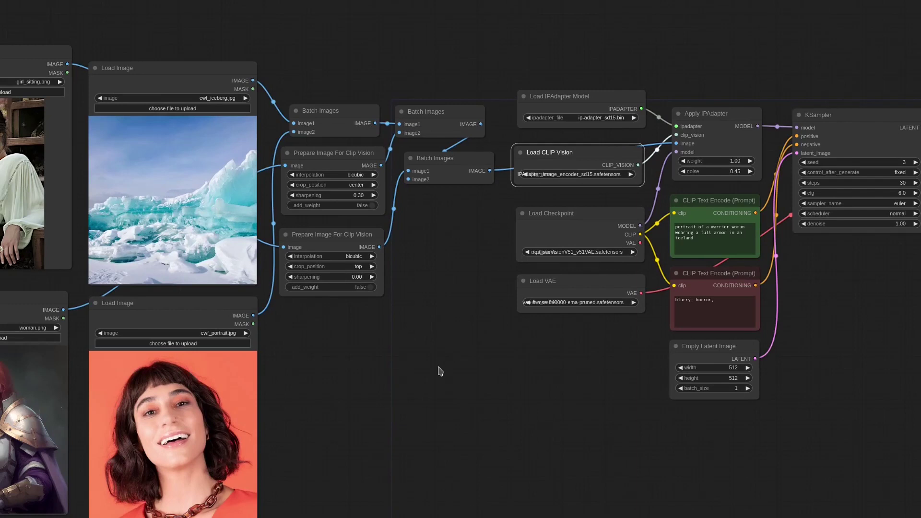
pyautogui.doubleClick(438, 370)
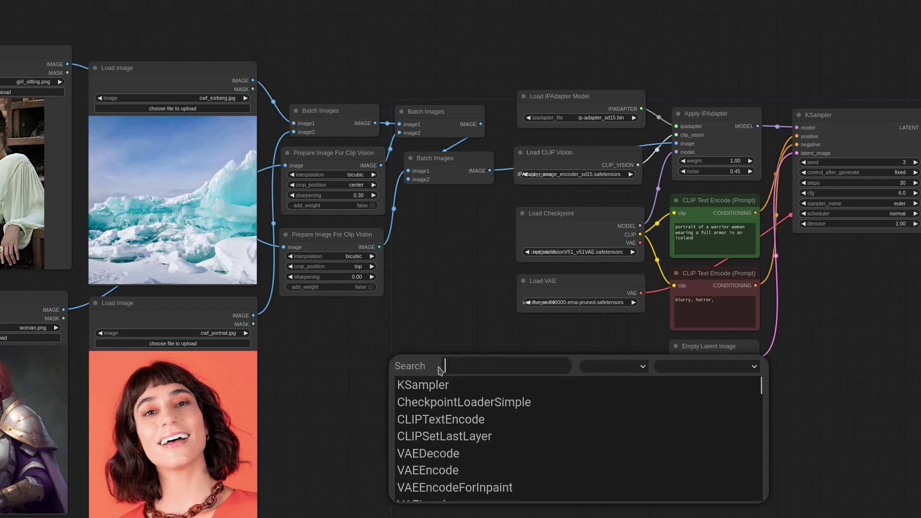
pyautogui.write('ipa')
pyautogui.press('Down')
pyautogui.press('Down')
pyautogui.press('Down')
pyautogui.press('Return')
pyautogui.moveTo(520, 385); pyautogui.dragTo(485, 383)
pyautogui.moveTo(442, 334); pyautogui.dragTo(446, 339)
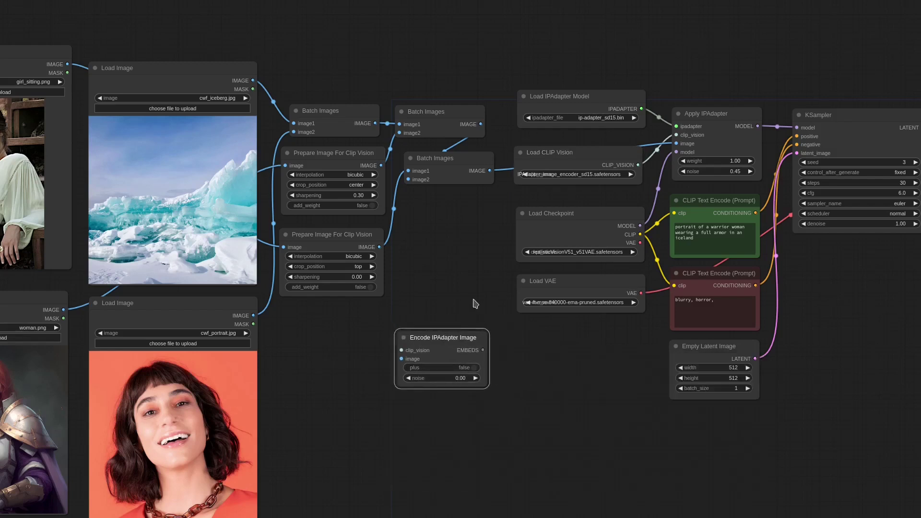
# Connect the last Batch Images output and the Load CLIP Vision output to the Encode IPAdapter Image node.
pyautogui.scroll(3, 499, 245)
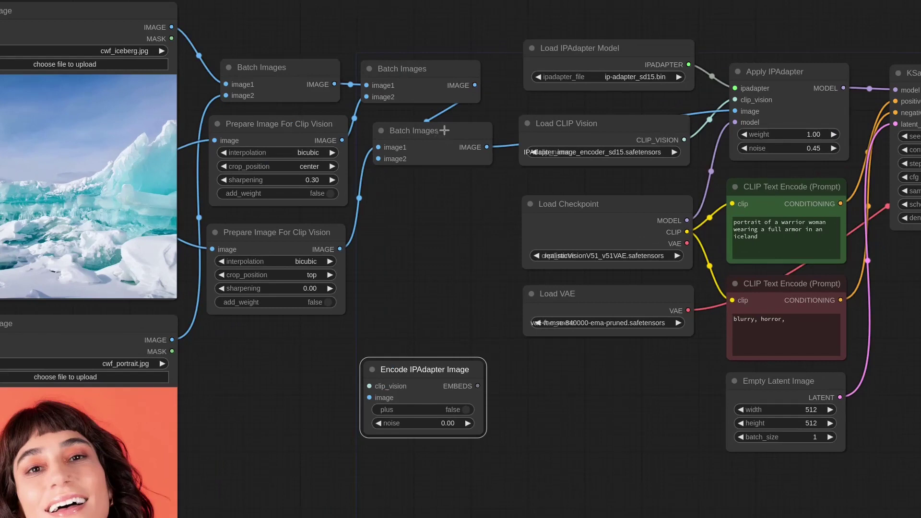
pyautogui.moveTo(788, 75); pyautogui.dragTo(786, 64)
pyautogui.moveTo(487, 147); pyautogui.dragTo(366, 400)
pyautogui.moveTo(684, 140); pyautogui.dragTo(379, 386)
pyautogui.moveTo(439, 374); pyautogui.dragTo(432, 368)
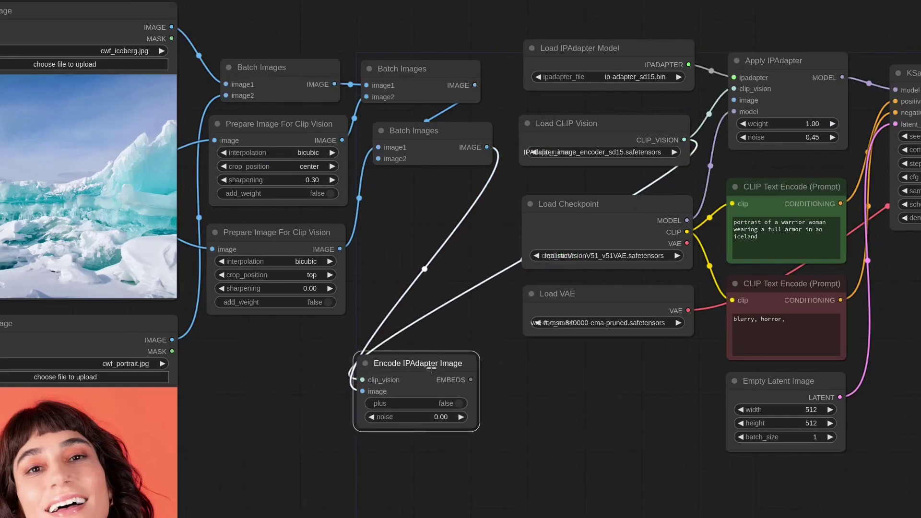
pyautogui.click(763, 76)
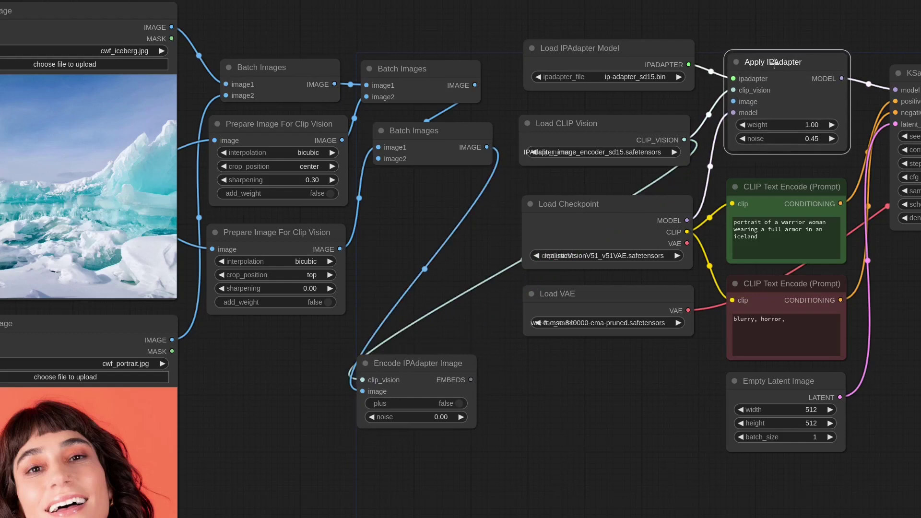
# Add an Apply IPAdapter from Encoded node beside the Encode IPAdapter Image node.
pyautogui.doubleClick(542, 405)
pyautogui.write('ipa')
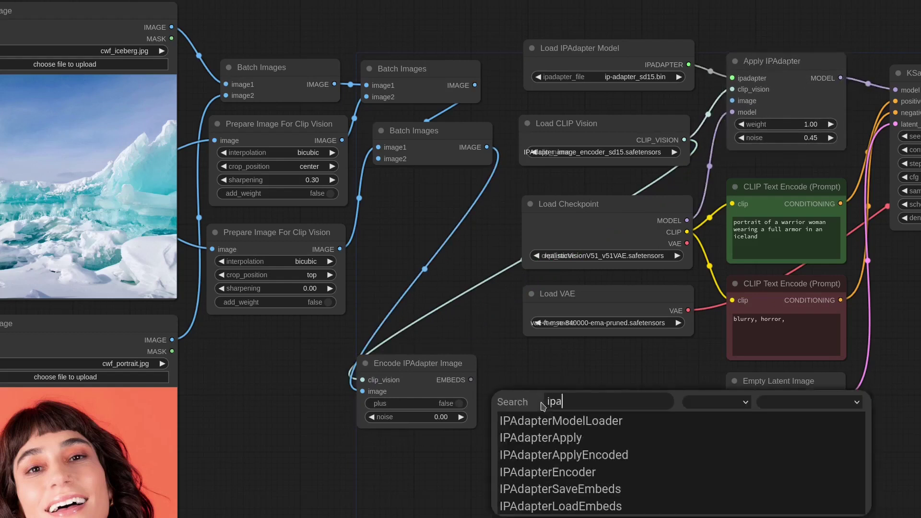
pyautogui.press('Down')
pyautogui.press('Down')
pyautogui.press('Return')
pyautogui.moveTo(715, 456); pyautogui.dragTo(592, 380)
# Wire the embeds, IPAdapter model and checkpoint model into Apply IPAdapter from Encoded, and its model output into the KSampler.
pyautogui.moveTo(471, 380); pyautogui.dragTo(537, 407)
pyautogui.moveTo(688, 65); pyautogui.dragTo(537, 396)
pyautogui.moveTo(687, 220); pyautogui.dragTo(544, 419)
pyautogui.scroll(-2, 693, 353)
pyautogui.moveTo(660, 396); pyautogui.dragTo(896, 92)
pyautogui.moveTo(860, 136); pyautogui.dragTo(860, 135)
# Delete the original Apply IPAdapter node and generate the warrior portrait through the repositioned Apply IPAdapter from Encoded node.
pyautogui.moveTo(763, 113); pyautogui.dragTo(761, 92)
pyautogui.press('Delete')
pyautogui.moveTo(616, 376); pyautogui.dragTo(631, 364)
pyautogui.scroll(-2, 518, 459)
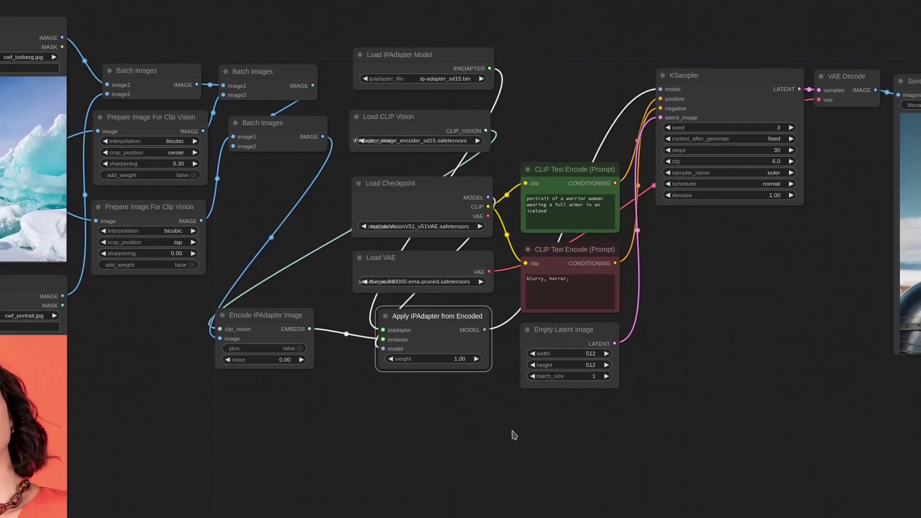
pyautogui.scroll(-1, 805, 377)
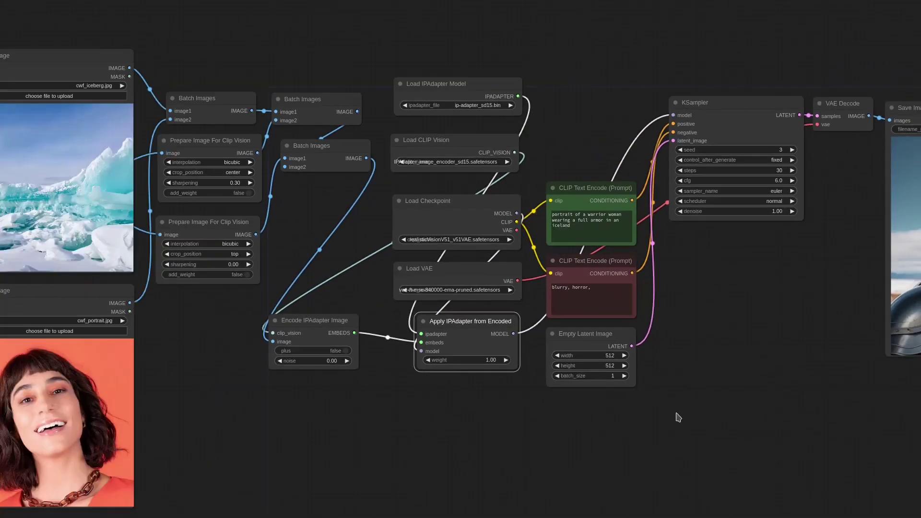
pyautogui.hotkey('ctrl', 'Return')
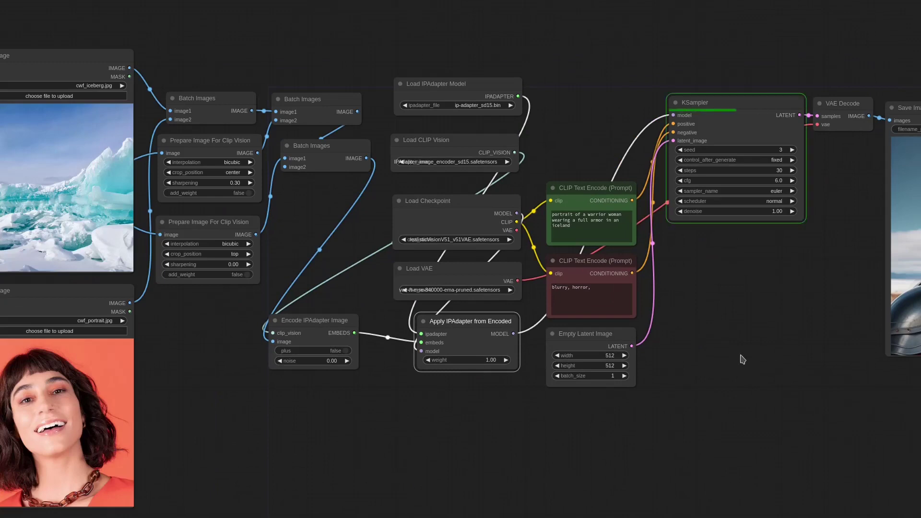
# Set the noise of the Encode IPAdapter Image node to 0.41 and regenerate the warrior portrait.
pyautogui.moveTo(740, 359); pyautogui.dragTo(609, 349)
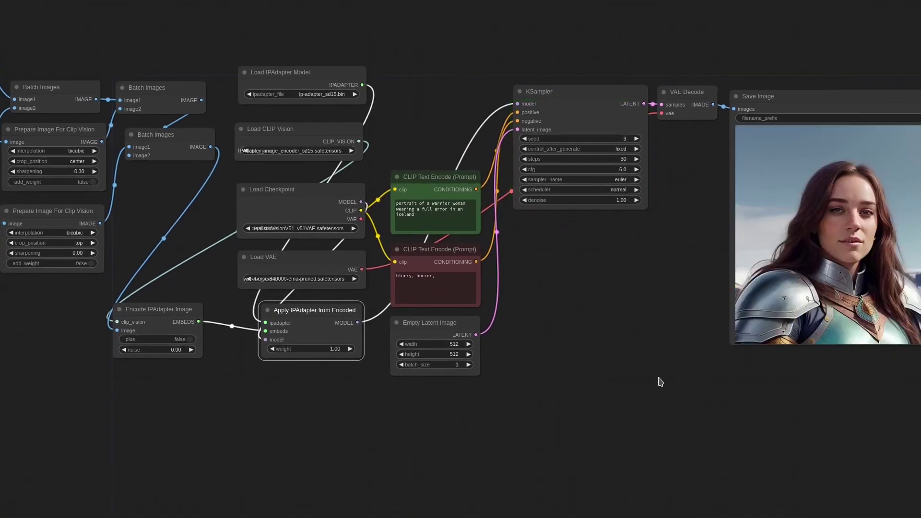
pyautogui.moveTo(325, 466); pyautogui.dragTo(491, 446)
pyautogui.scroll(5, 340, 337)
pyautogui.moveTo(364, 391); pyautogui.dragTo(382, 391)
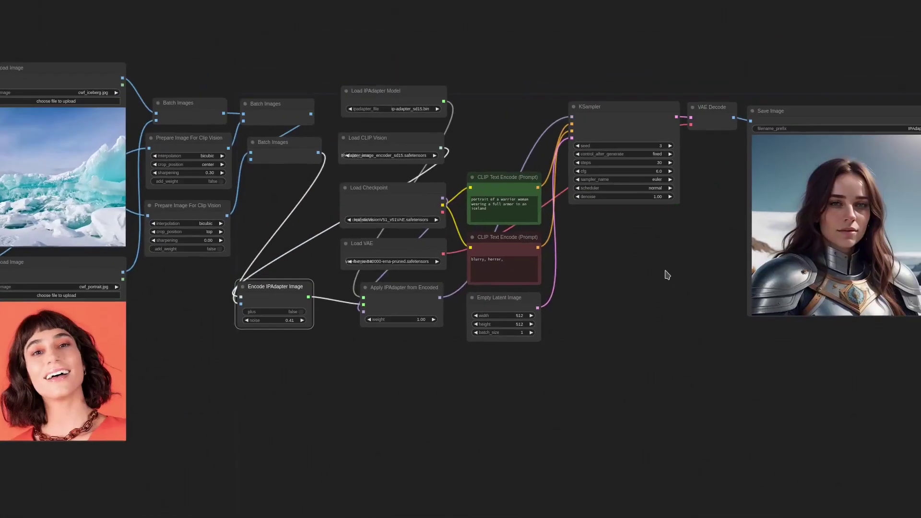
# Add a Save IPAdapter Embeds node below the Encode IPAdapter Image node and save its embeds output to a file.
pyautogui.scroll(3, 310, 273)
pyautogui.moveTo(269, 299); pyautogui.dragTo(221, 299)
pyautogui.moveTo(260, 318); pyautogui.dragTo(285, 377)
pyautogui.click(349, 422)
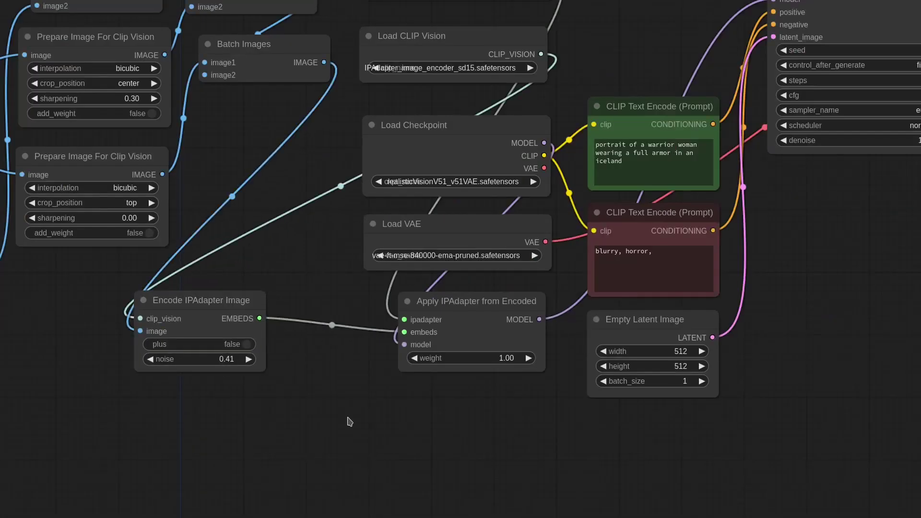
pyautogui.doubleClick(334, 409)
pyautogui.write('ipad')
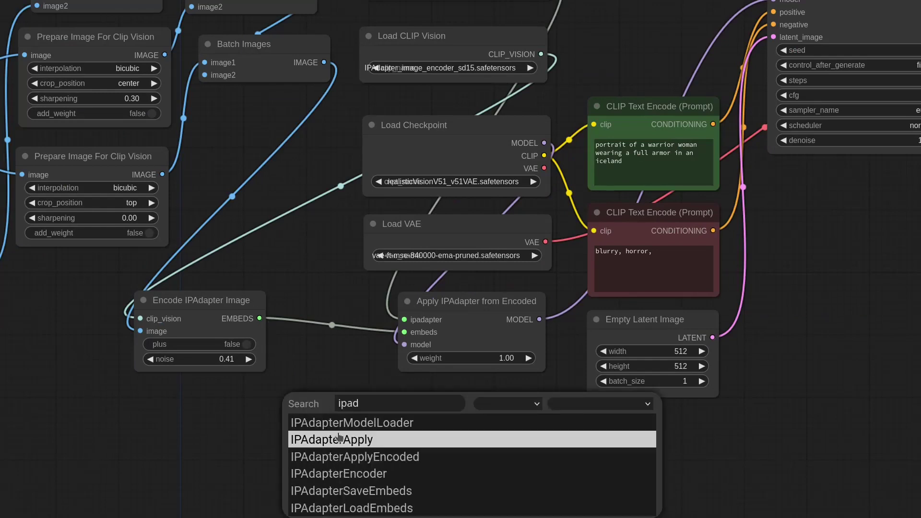
pyautogui.click(403, 491)
# Switch to the Dolphin file manager and copy IPAdapter_00001_.ipadpt from the output/embeds folder into ComfyUI's input folder.
pyautogui.hotkey('alt', 'Tab')
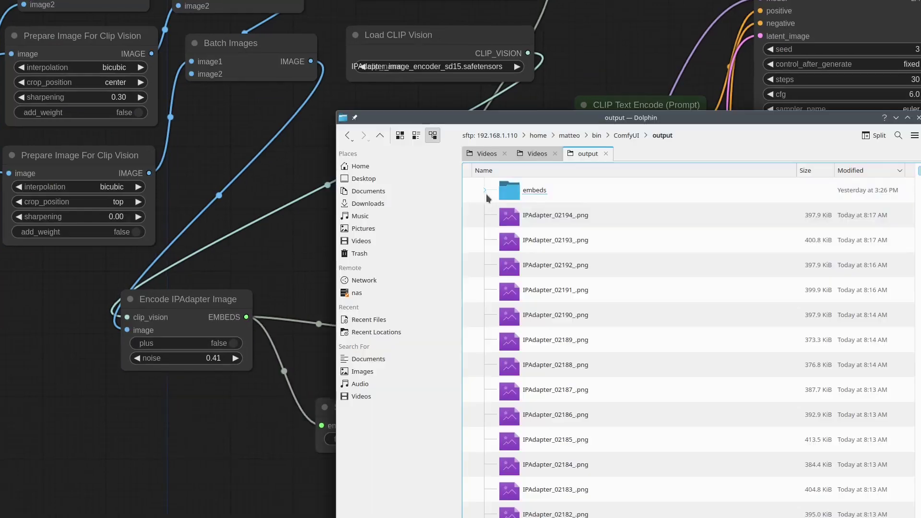
pyautogui.click(484, 190)
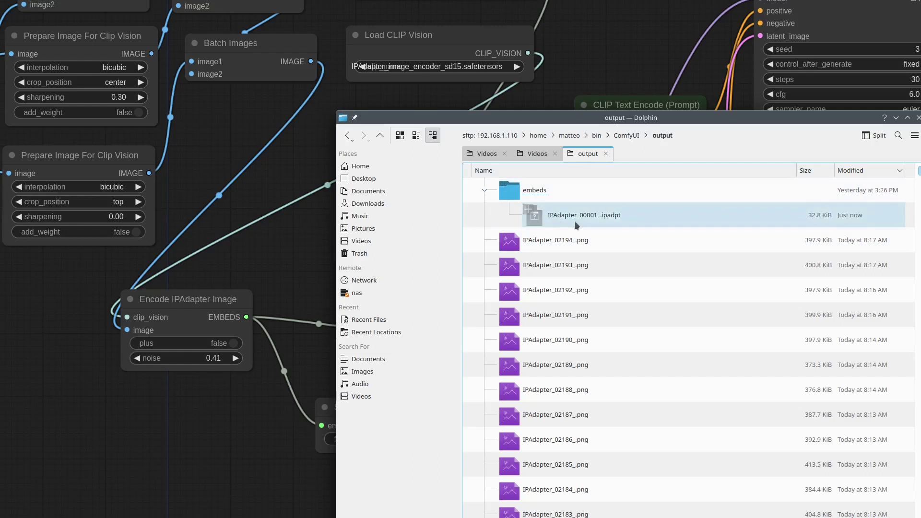
pyautogui.click(485, 190)
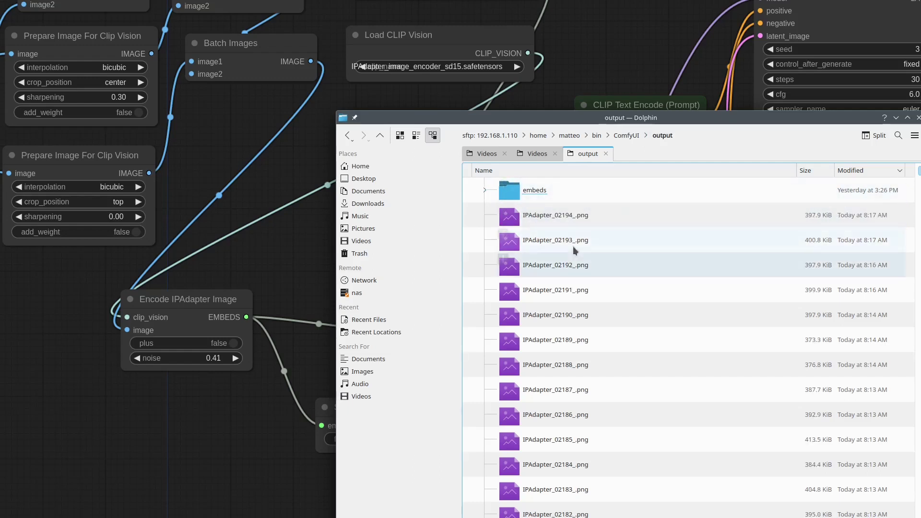
pyautogui.click(485, 191)
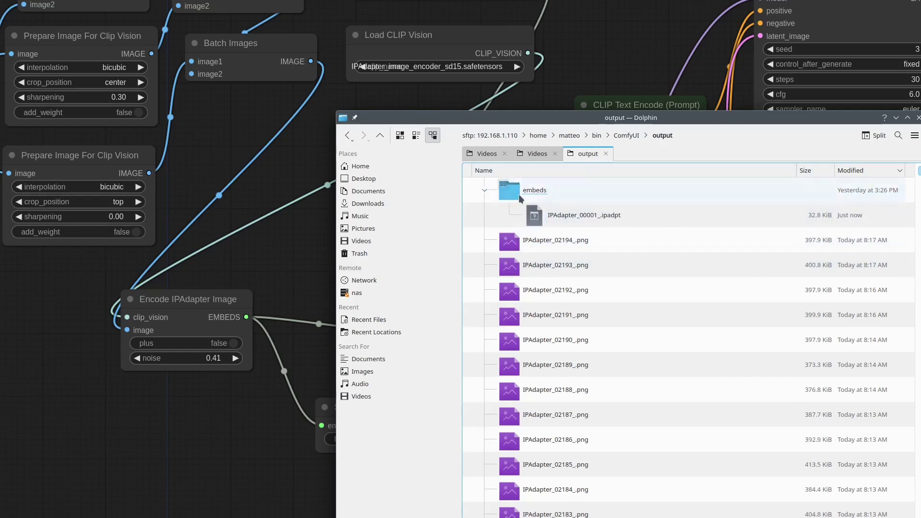
pyautogui.click(563, 214)
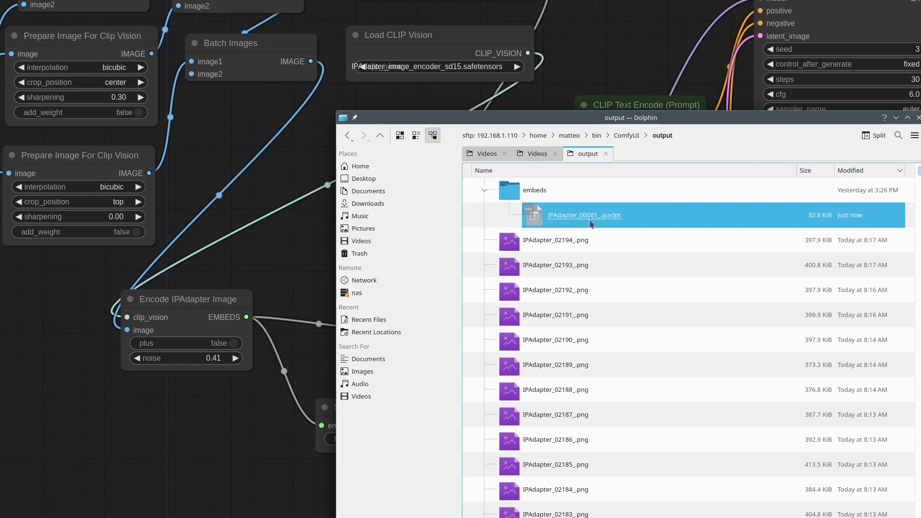
pyautogui.click(623, 137)
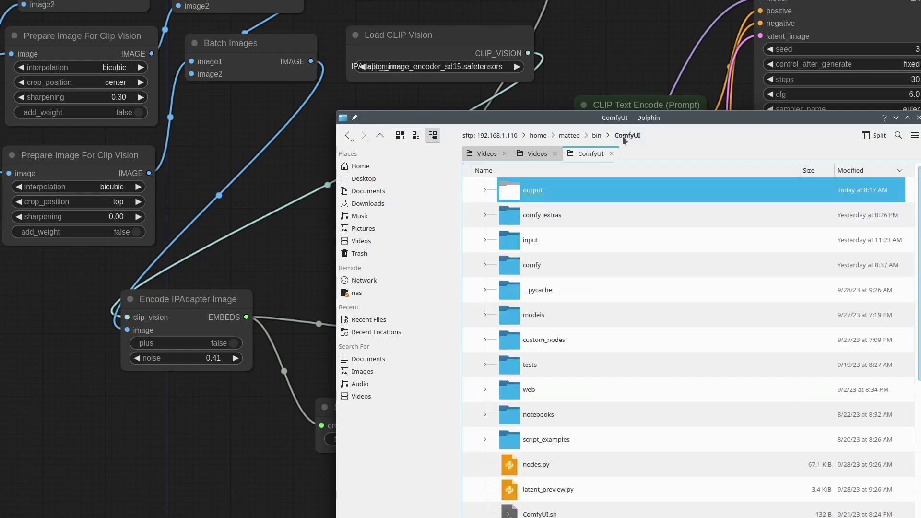
pyautogui.click(557, 238)
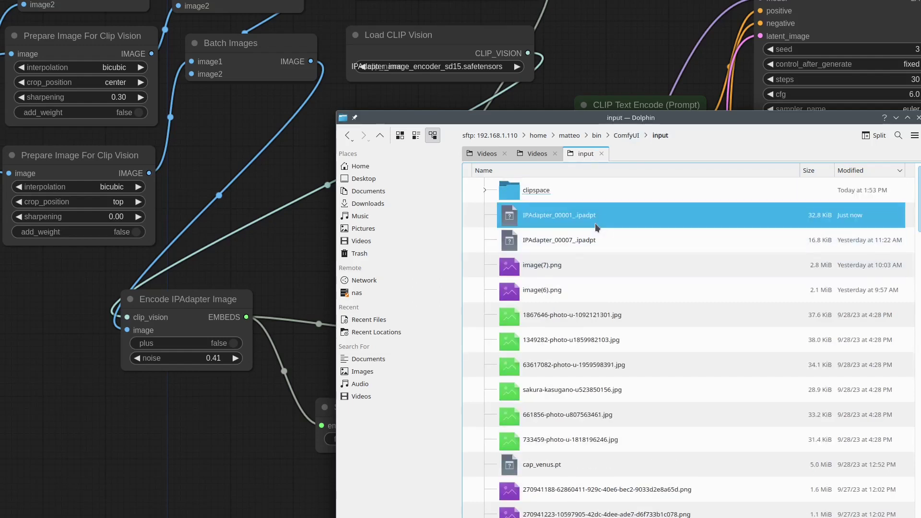
# Back in ComfyUI, delete the reference image, preparation, batching, encoding and embeds-saving nodes along with Load CLIP Vision.
pyautogui.click(319, 256)
pyautogui.scroll(-4, 317, 256)
pyautogui.moveTo(343, 457); pyautogui.dragTo(557, 432)
pyautogui.moveTo(587, 364); pyautogui.dragTo(409, 369)
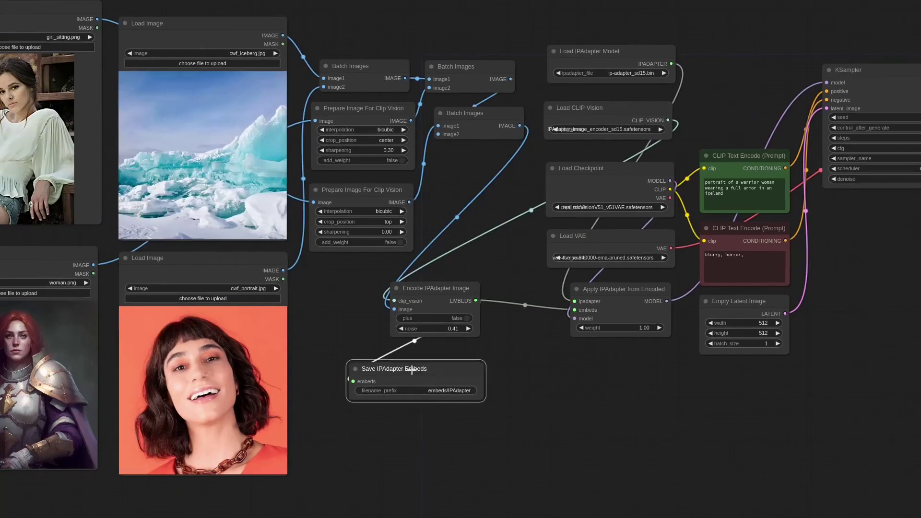
pyautogui.moveTo(465, 479); pyautogui.dragTo(3, 42)
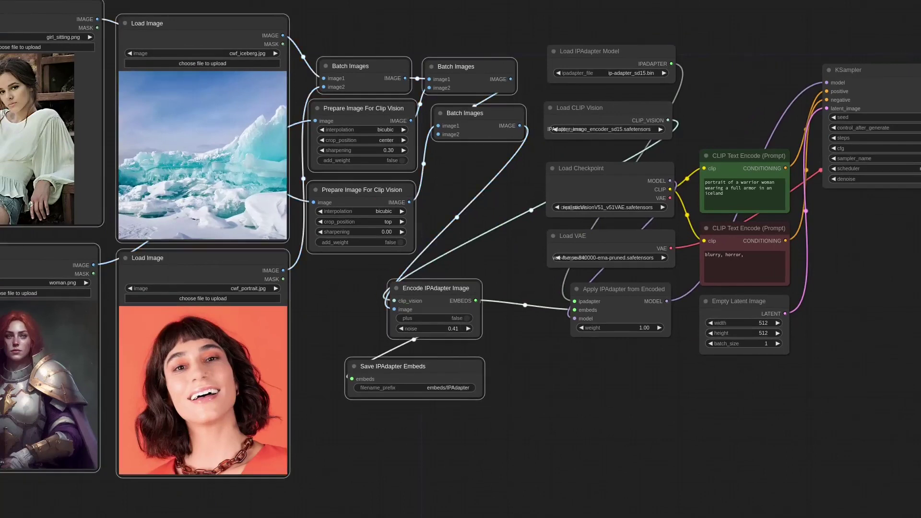
pyautogui.press('Delete')
pyautogui.moveTo(628, 111); pyautogui.dragTo(419, 144)
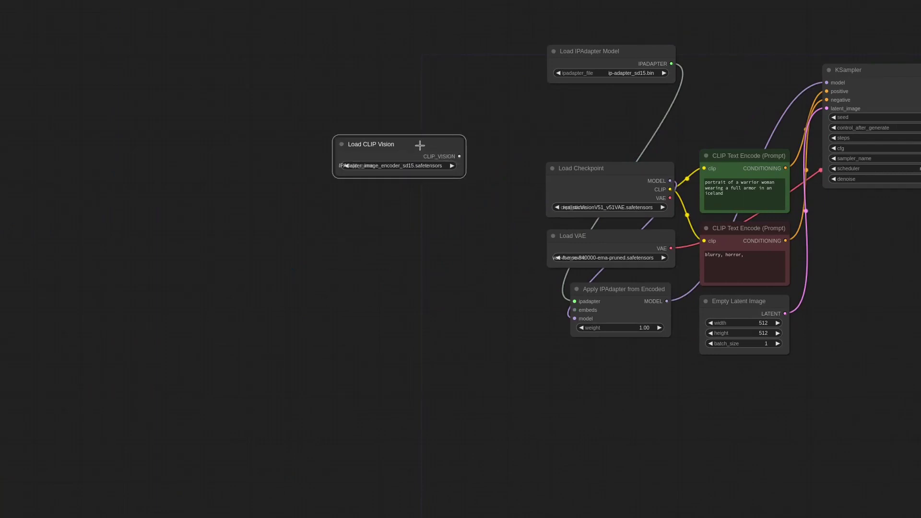
pyautogui.scroll(5, 422, 145)
pyautogui.press('Delete')
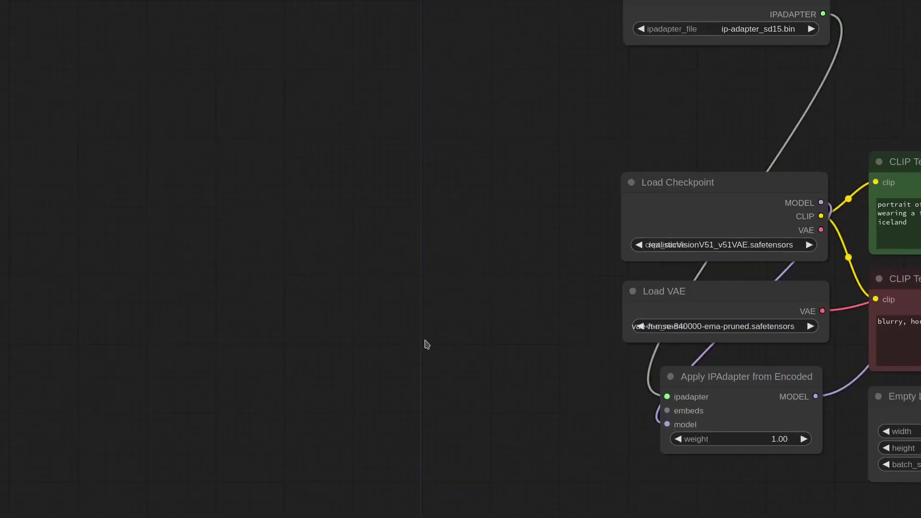
# Add a Load IPAdapter Embeds node in the empty area beside the Load Checkpoint and Load VAE nodes.
pyautogui.doubleClick(462, 324)
pyautogui.write('ipa')
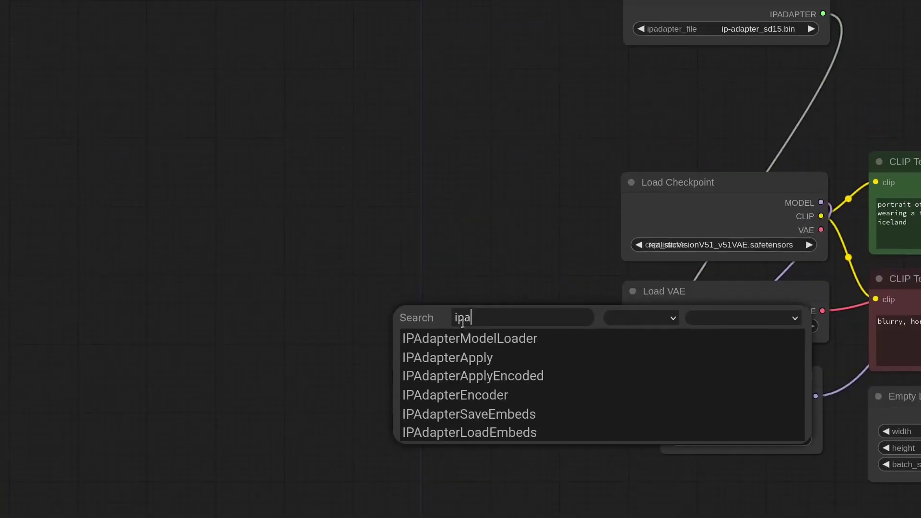
pyautogui.press('Down')
pyautogui.press('Down')
pyautogui.press('Down')
pyautogui.press('Down')
pyautogui.press('Down')
pyautogui.press('Down')
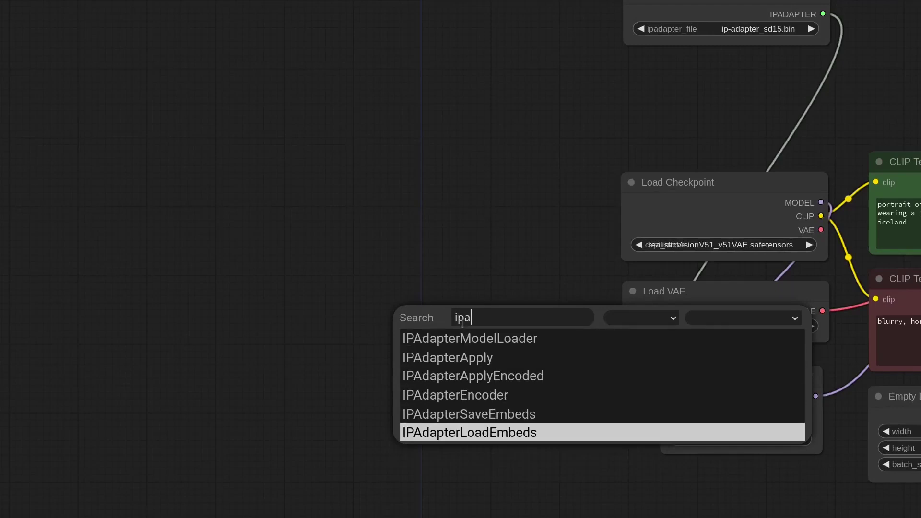
pyautogui.press('Return')
pyautogui.moveTo(612, 318); pyautogui.dragTo(481, 298)
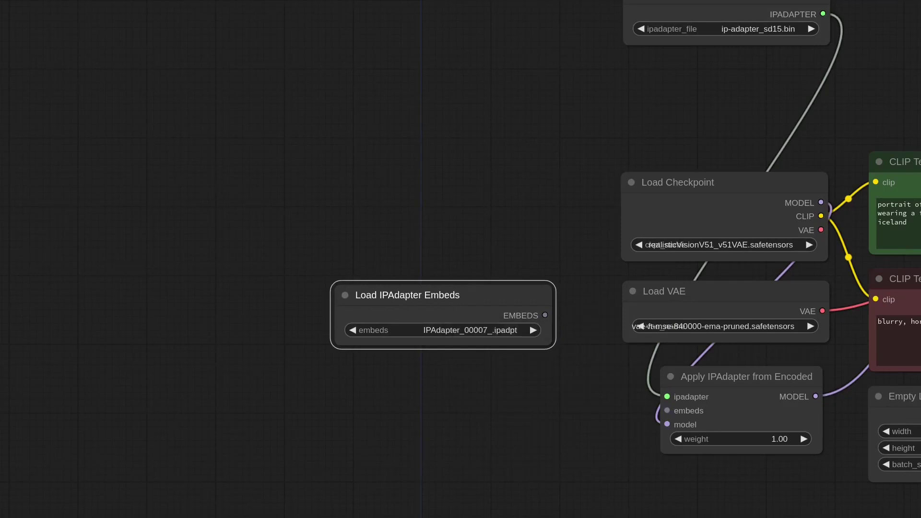
# Load IPAdapter_00001_.ipadpt in the Load IPAdapter Embeds node and wire it to the embeds input of Apply IPAdapter from Encoded.
pyautogui.click(483, 329)
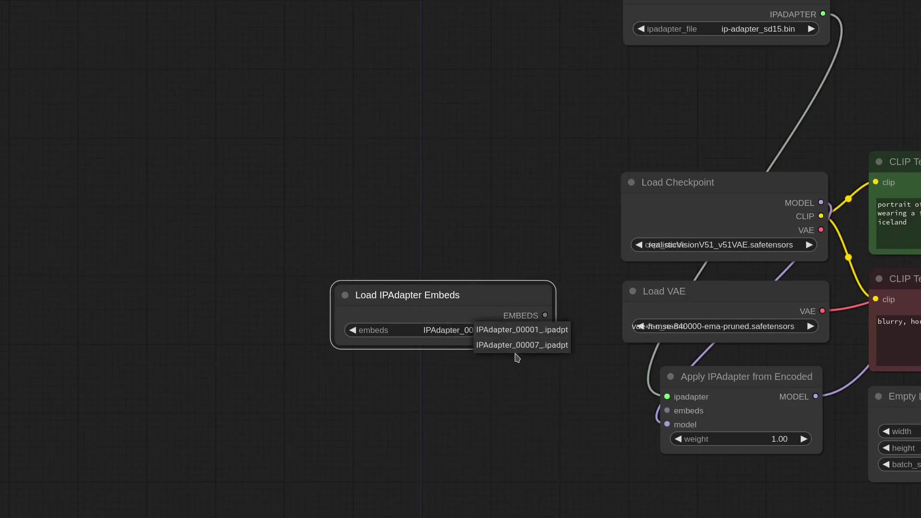
pyautogui.moveTo(472, 302); pyautogui.dragTo(424, 259)
pyautogui.moveTo(504, 301); pyautogui.dragTo(672, 410)
pyautogui.click(435, 362)
pyautogui.click(486, 367)
pyautogui.moveTo(474, 340); pyautogui.dragTo(555, 394)
pyautogui.scroll(-7, 500, 292)
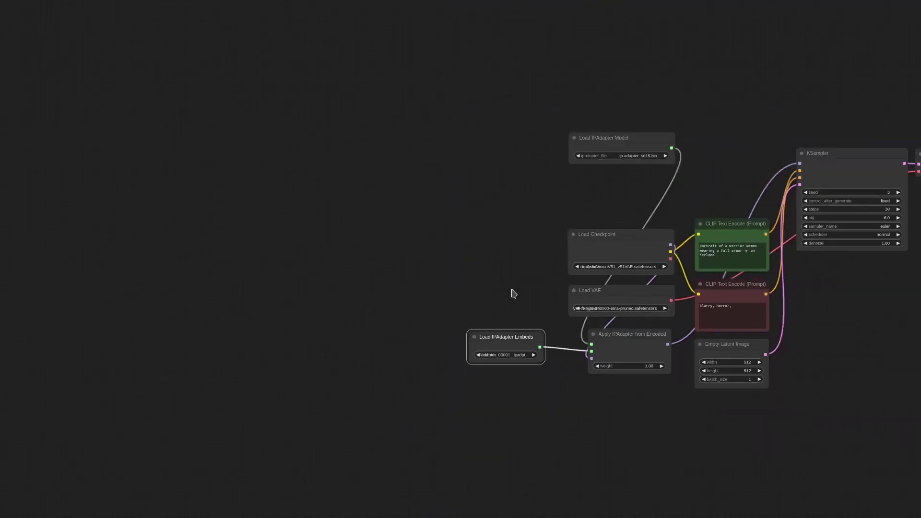
# Generate the warrior portrait from the loaded embeds, moving the Load IPAdapter Model and Load IPAdapter Embeds nodes closer to their neighbours.
pyautogui.moveTo(629, 137); pyautogui.dragTo(633, 185)
pyautogui.moveTo(699, 124); pyautogui.dragTo(427, 103)
pyautogui.hotkey('ctrl', 'Return')
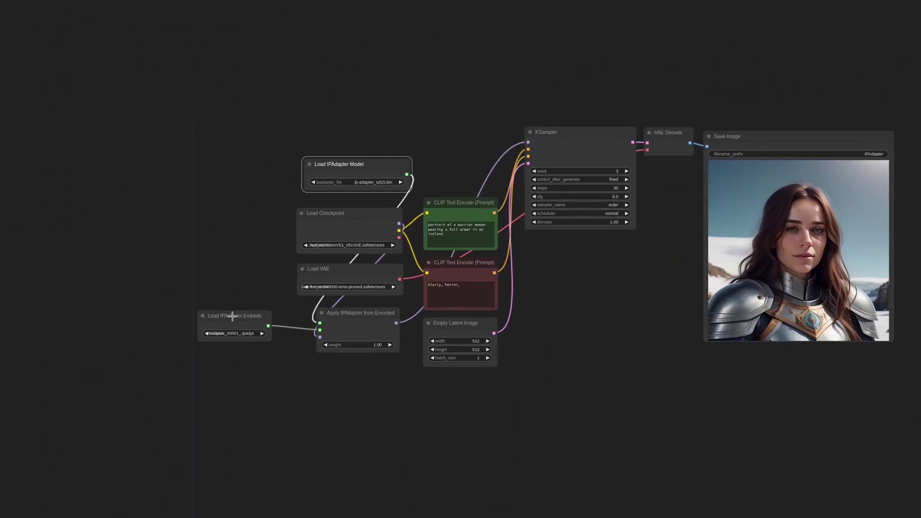
pyautogui.moveTo(232, 316); pyautogui.dragTo(251, 321)
pyautogui.scroll(5, 253, 335)
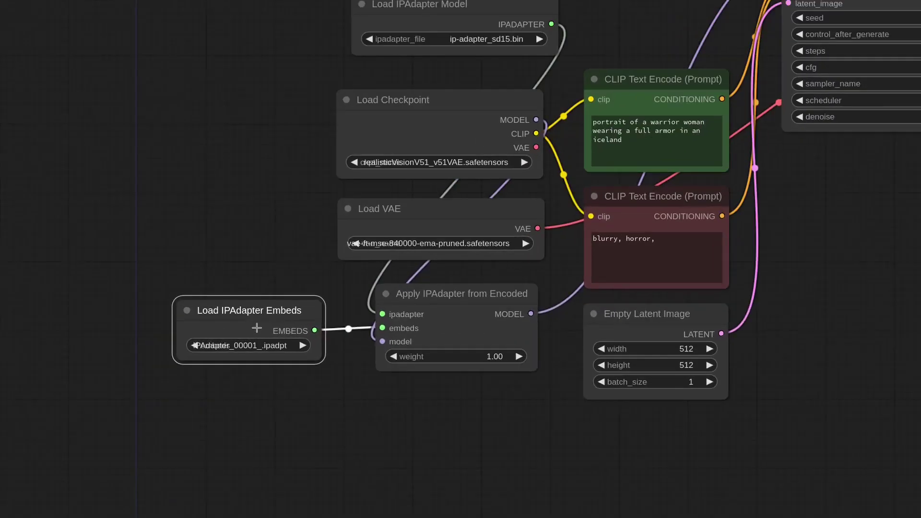
pyautogui.scroll(-5, 256, 328)
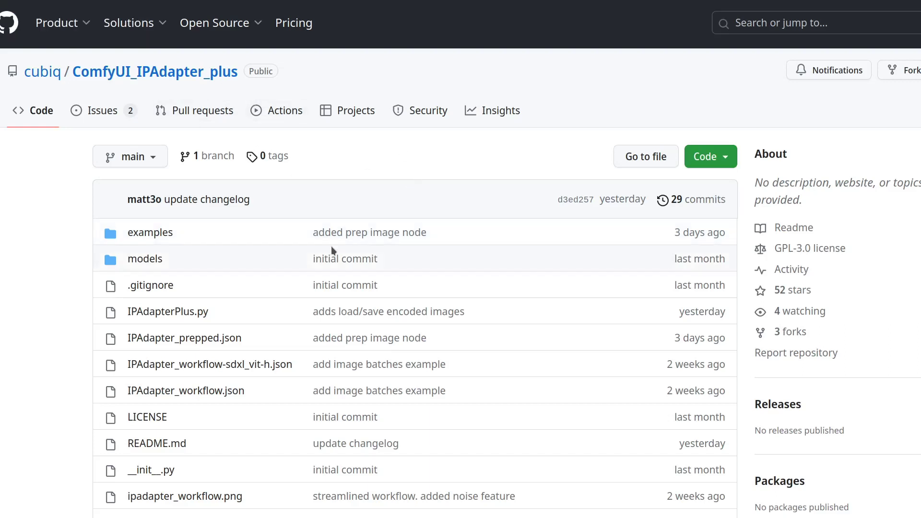
# Switch to the ComfyUI_IPAdapter_plus GitHub repository and read its README, including the required models and How to section.
pyautogui.scroll(-5, 333, 251)
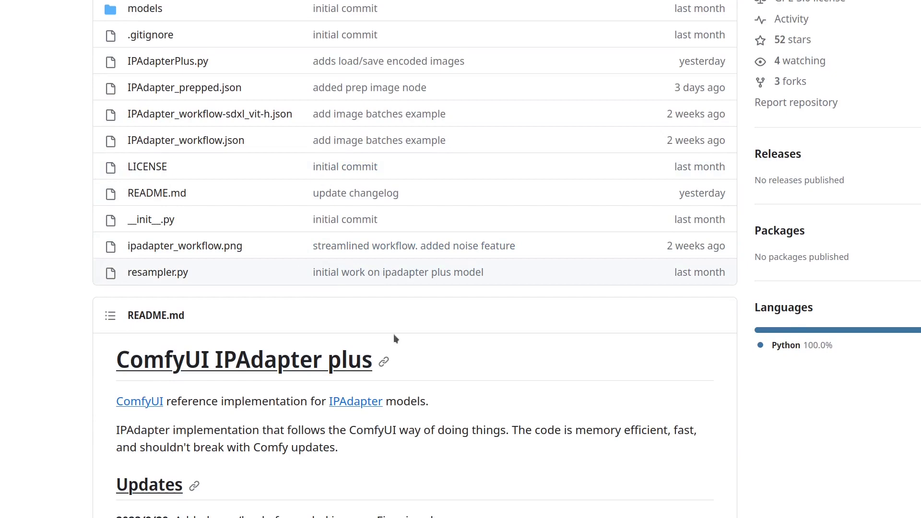
pyautogui.scroll(-15, 455, 368)
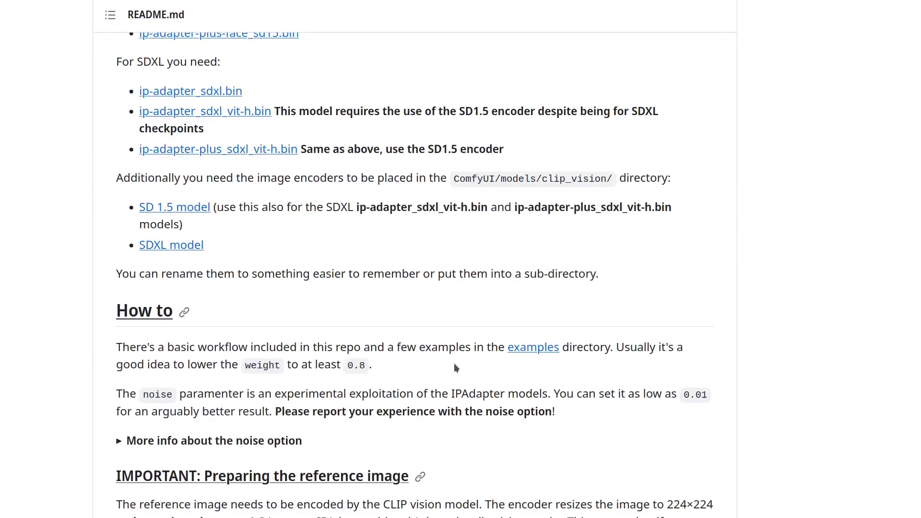
pyautogui.scroll(-20, 456, 368)
pyautogui.scroll(-15, 455, 365)
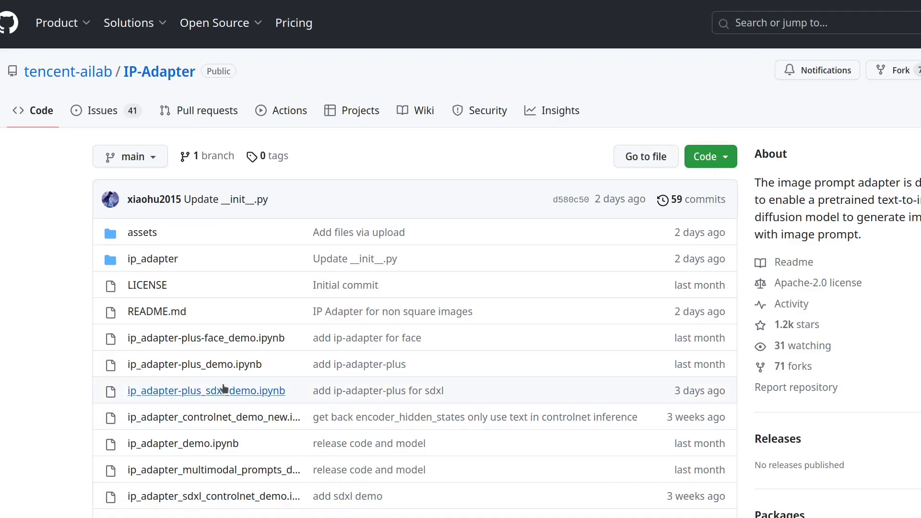
# Examine the tencent-ailab/IP-Adapter repository's file list and the README's introduction with the architecture diagram.
pyautogui.scroll(-7, 224, 388)
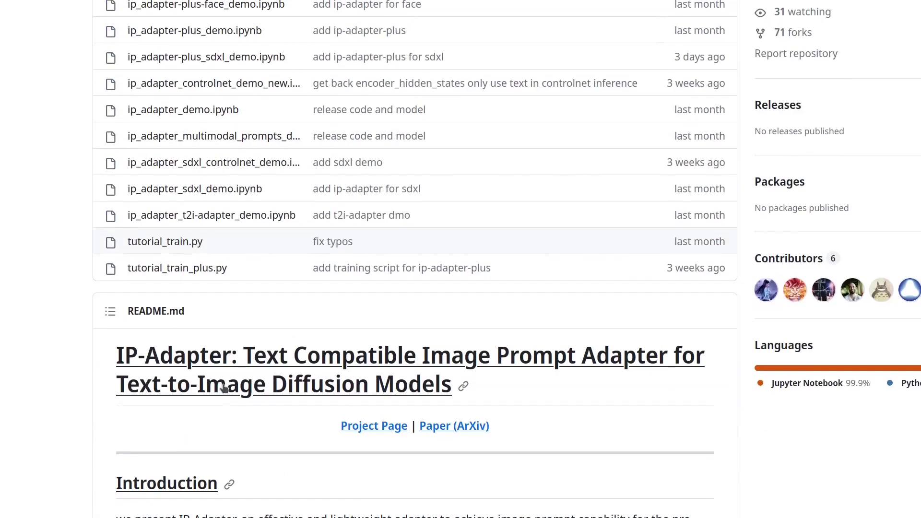
pyautogui.scroll(7, 223, 387)
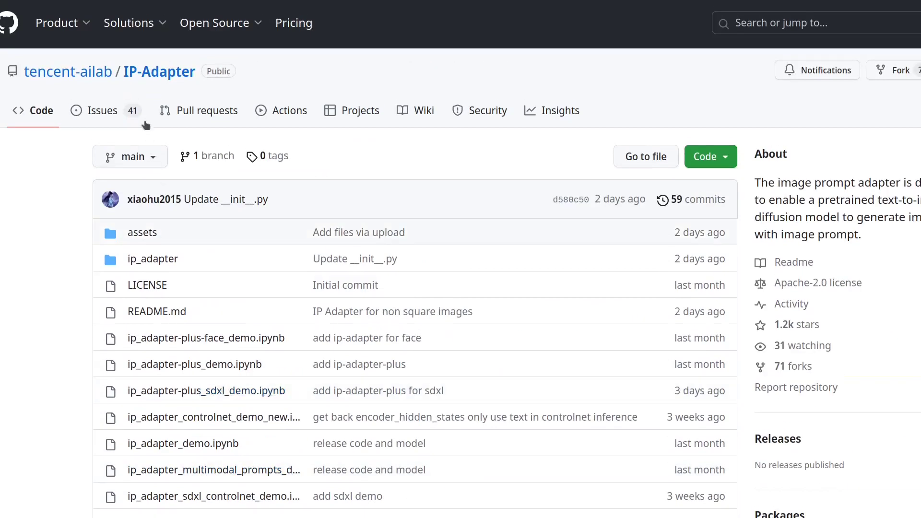
pyautogui.scroll(-2, 314, 312)
pyautogui.scroll(2, 315, 317)
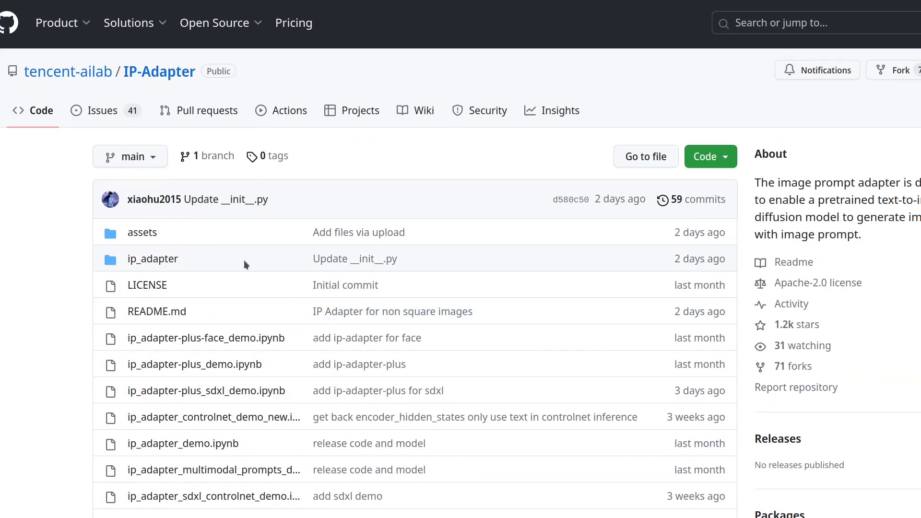
pyautogui.scroll(-4, 244, 260)
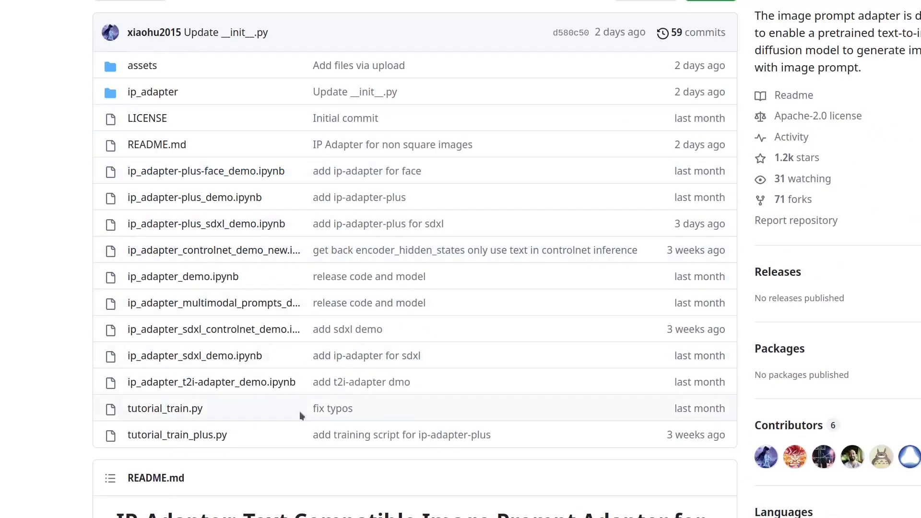
pyautogui.scroll(-3, 295, 451)
pyautogui.scroll(-10, 295, 454)
pyautogui.scroll(4, 294, 455)
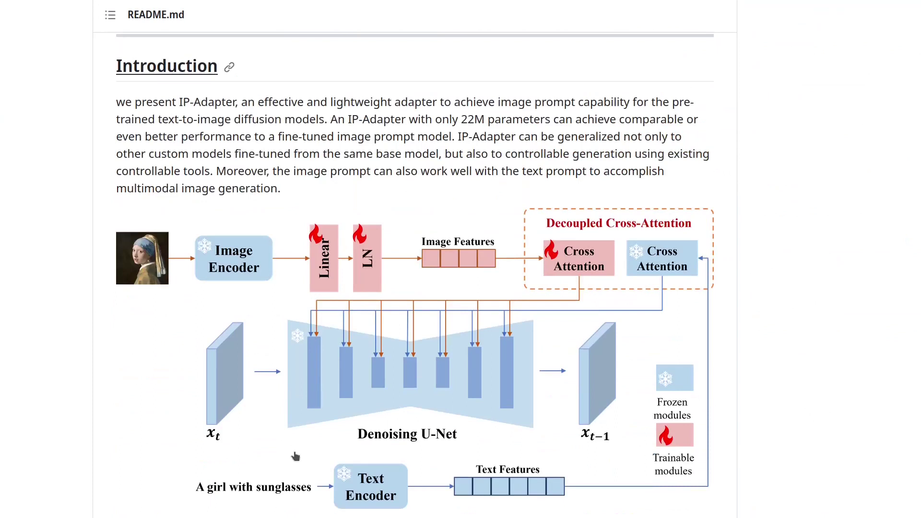
pyautogui.scroll(8, 294, 455)
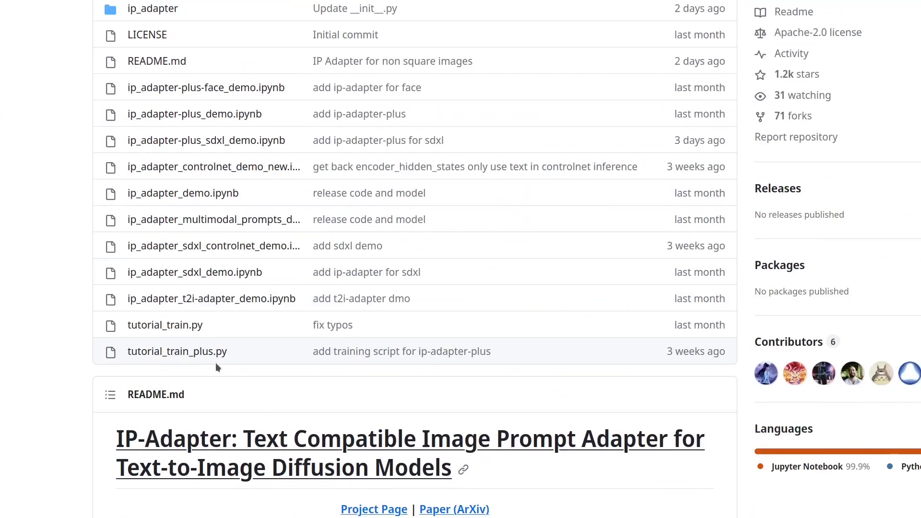
# Open tutorial_train.py in the IP-Adapter repository and look through its training code.
pyautogui.click(144, 325)
pyautogui.scroll(-10, 379, 394)
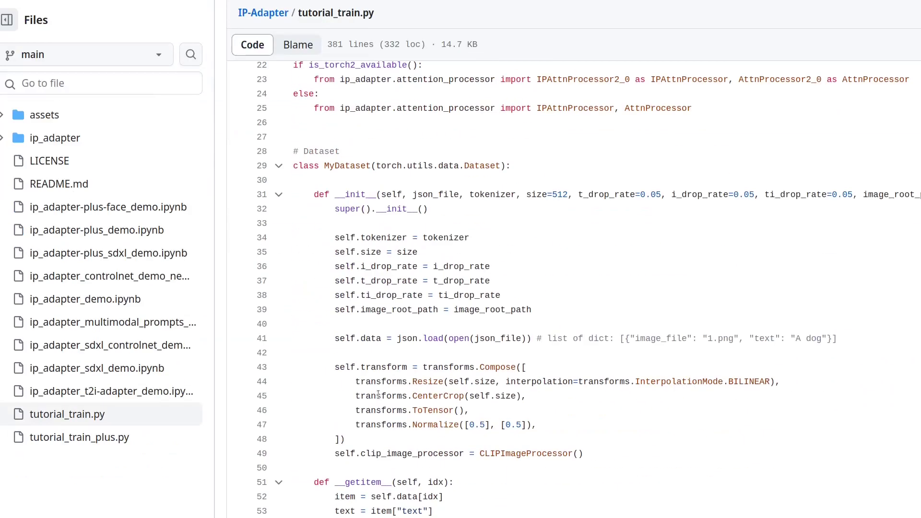
pyautogui.scroll(-10, 378, 394)
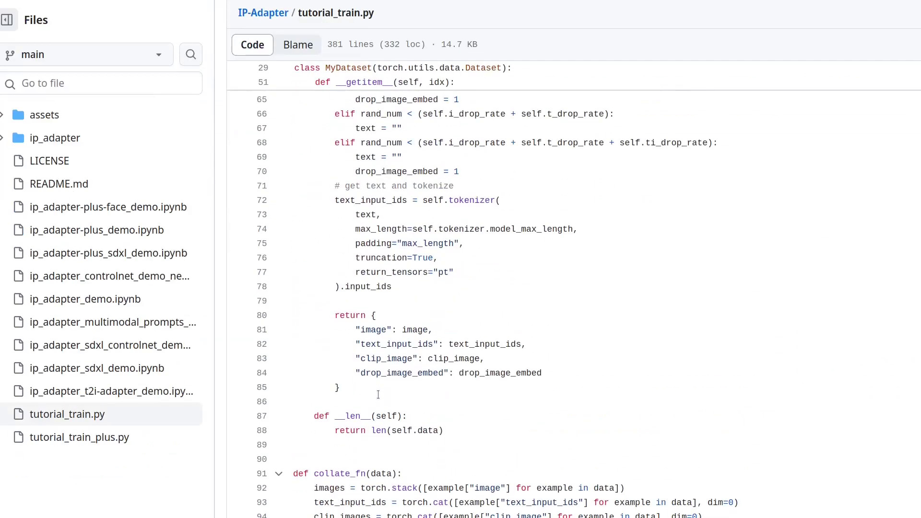